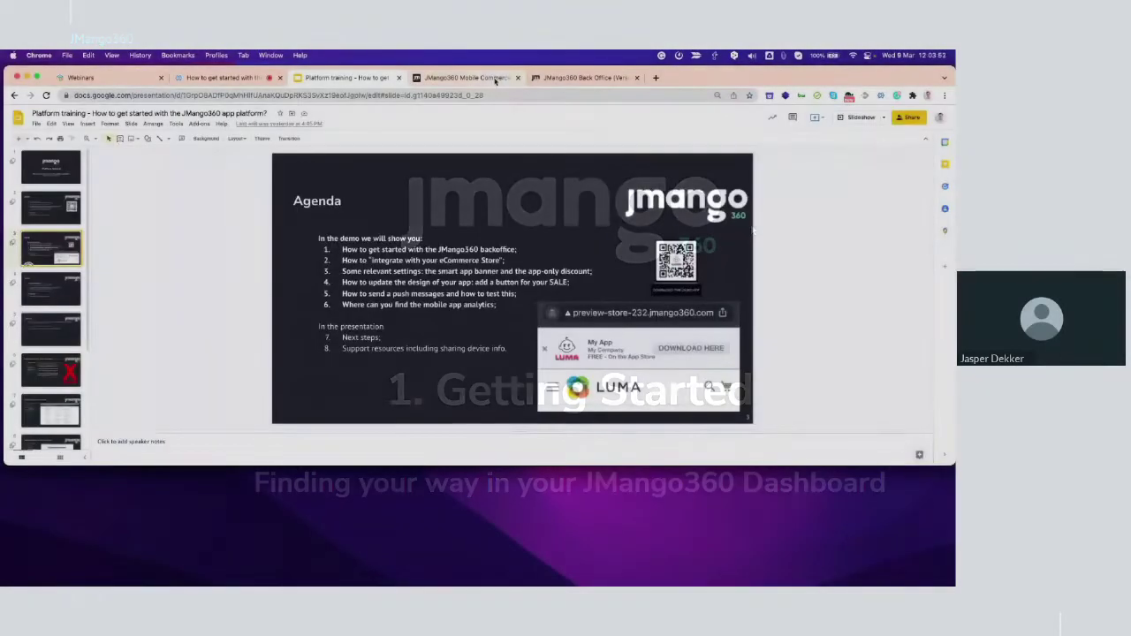
Go to the JMango360 Back Office sign-in page and enlarge the browser window to show the whole form
click(490, 78)
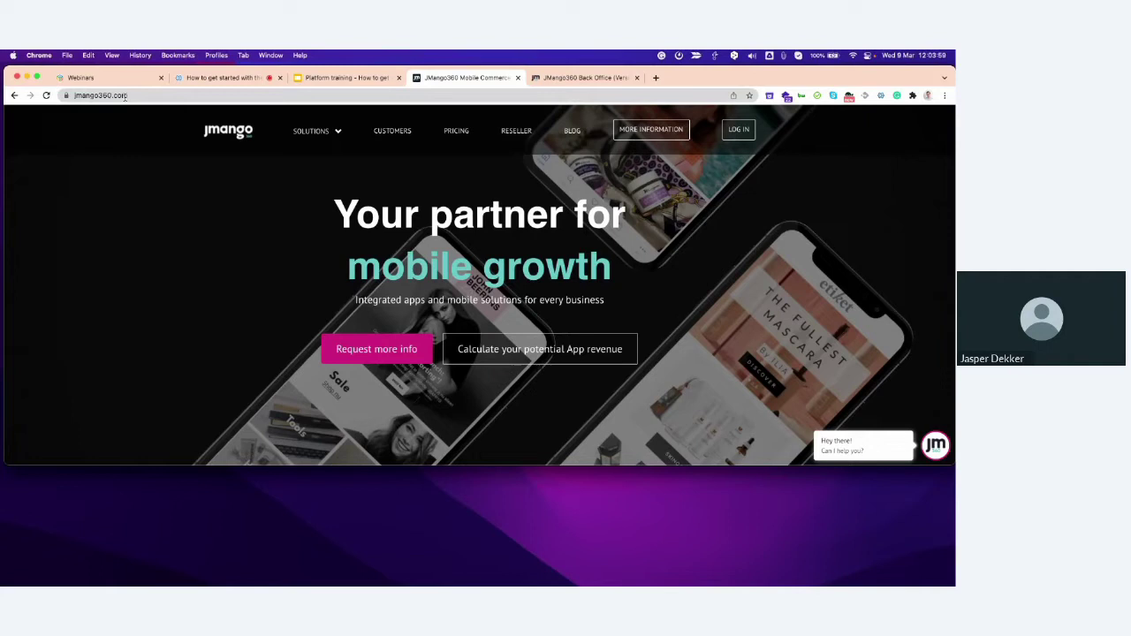
click(737, 130)
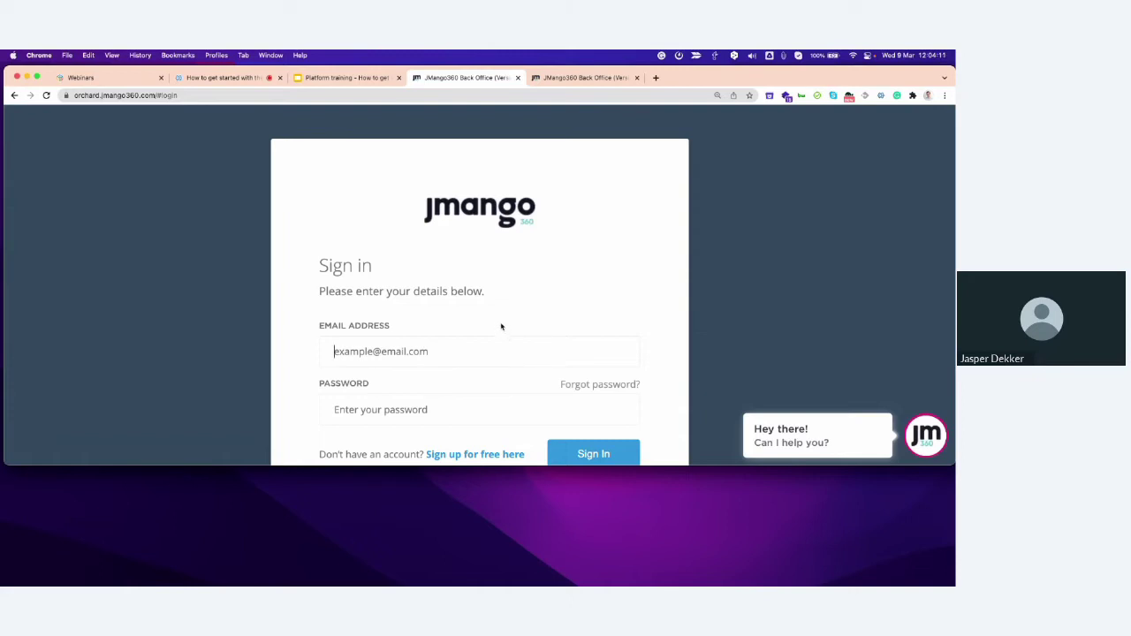
drag(438, 467, 456, 583)
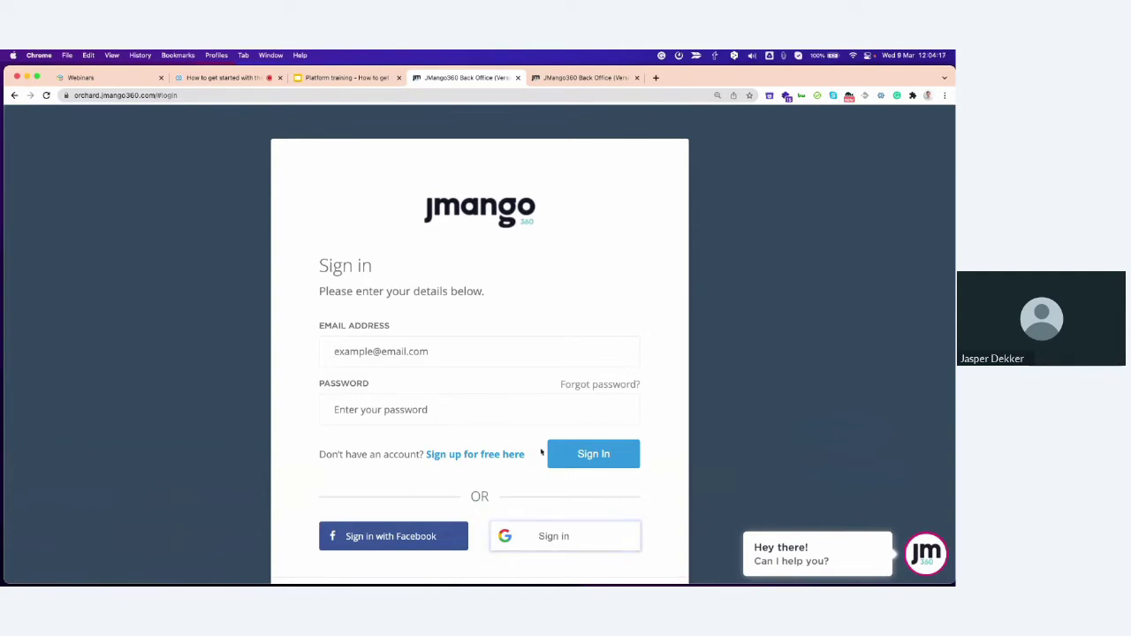
Open the JMango360 Showcase Luma app in the back office, close its preview and open its design settings
click(581, 78)
mouse_move(480, 321)
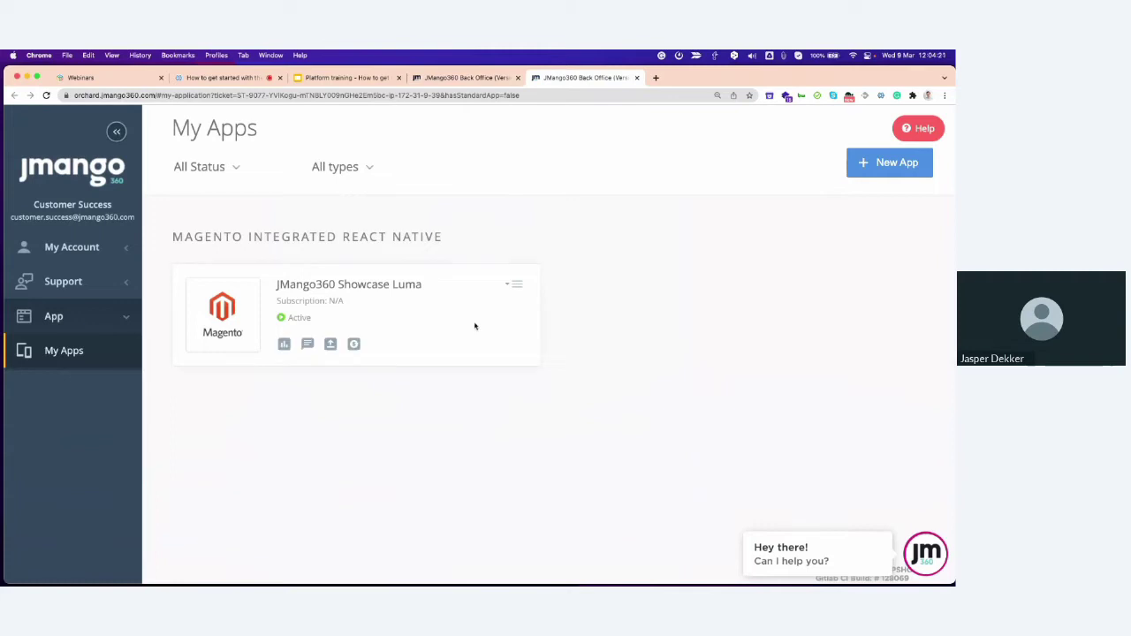
click(352, 284)
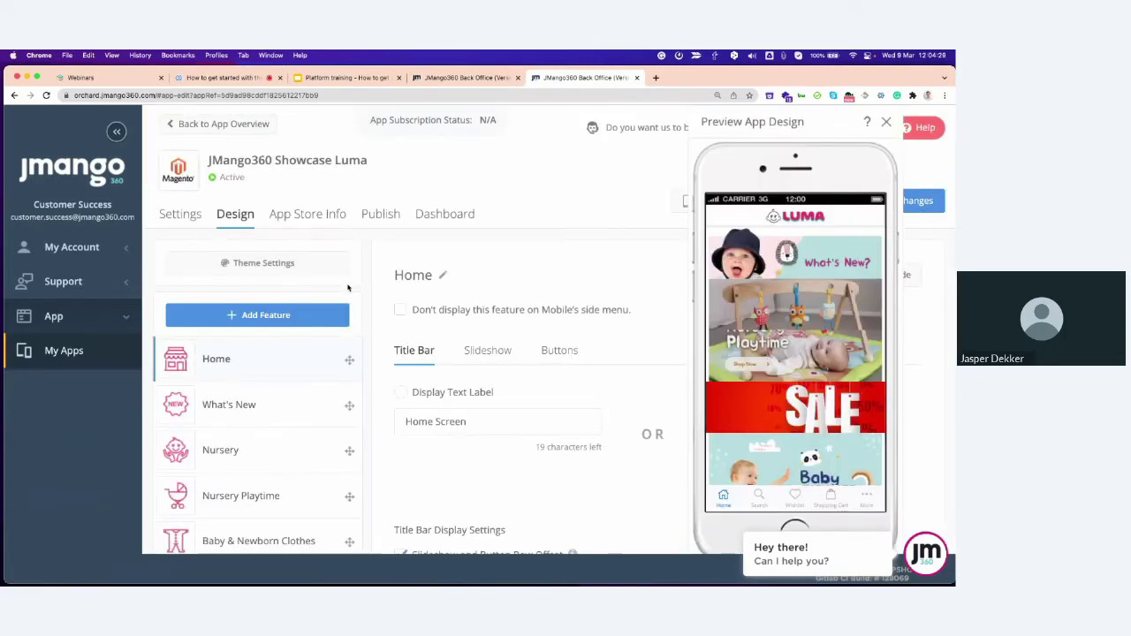
click(886, 122)
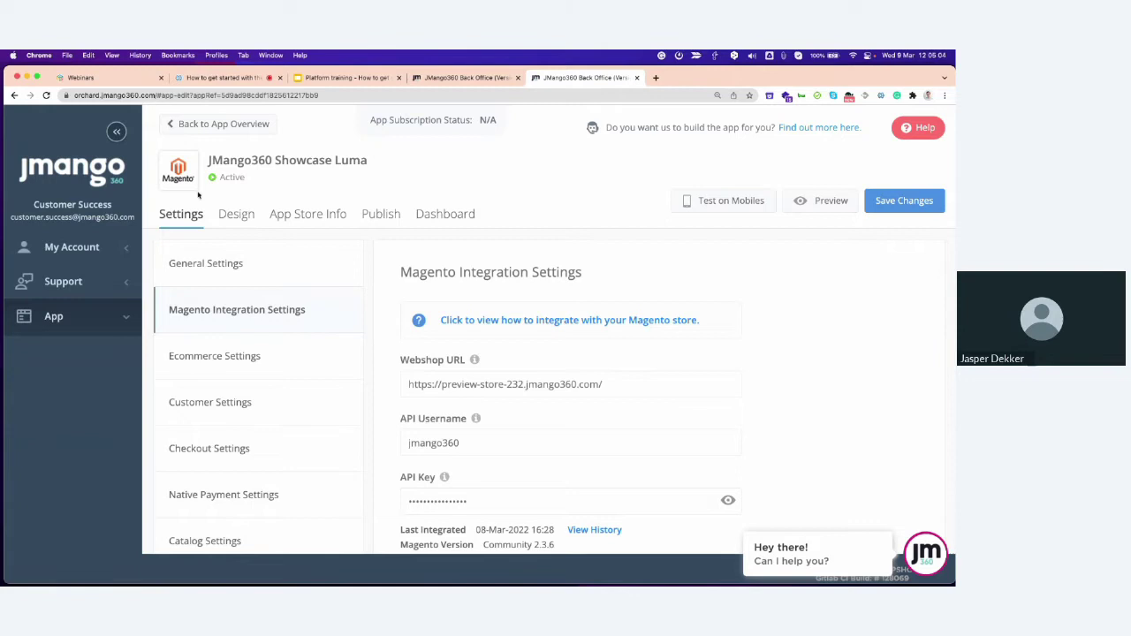
click(238, 220)
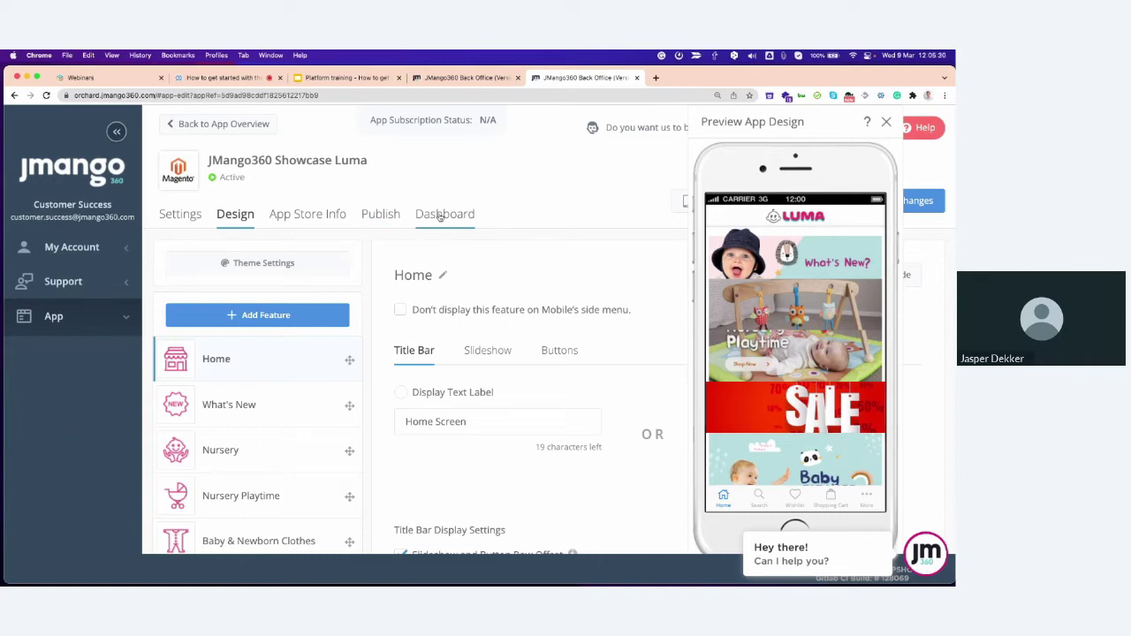
Leave the Design page for the dashboard, review Analytics, Mobile Order, Devices and Push Messages, and expand App
click(440, 217)
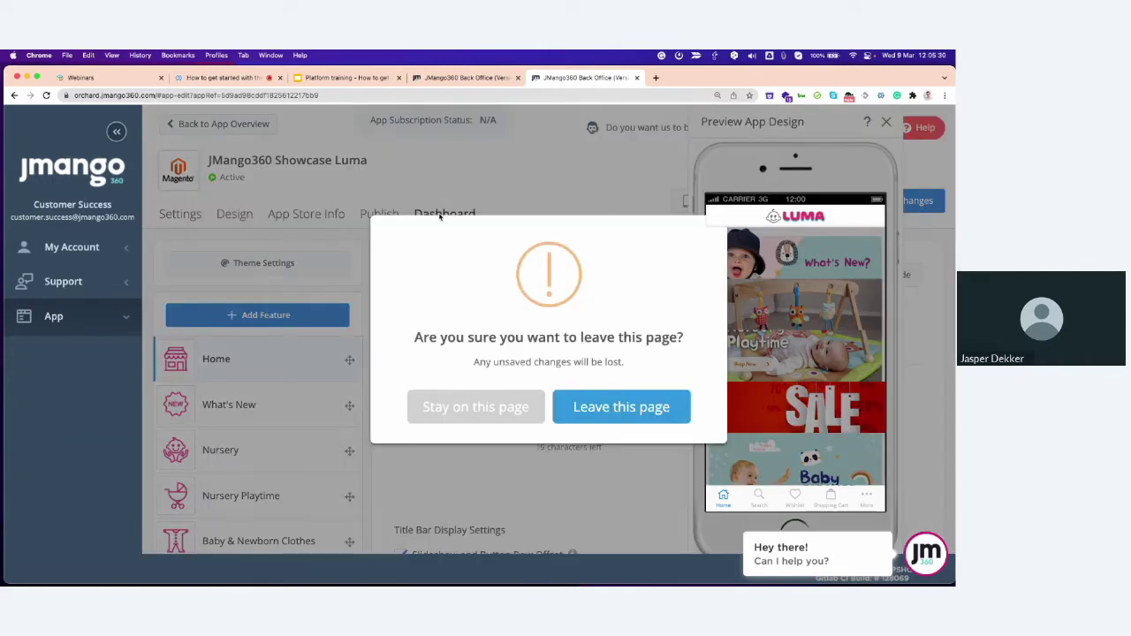
click(614, 408)
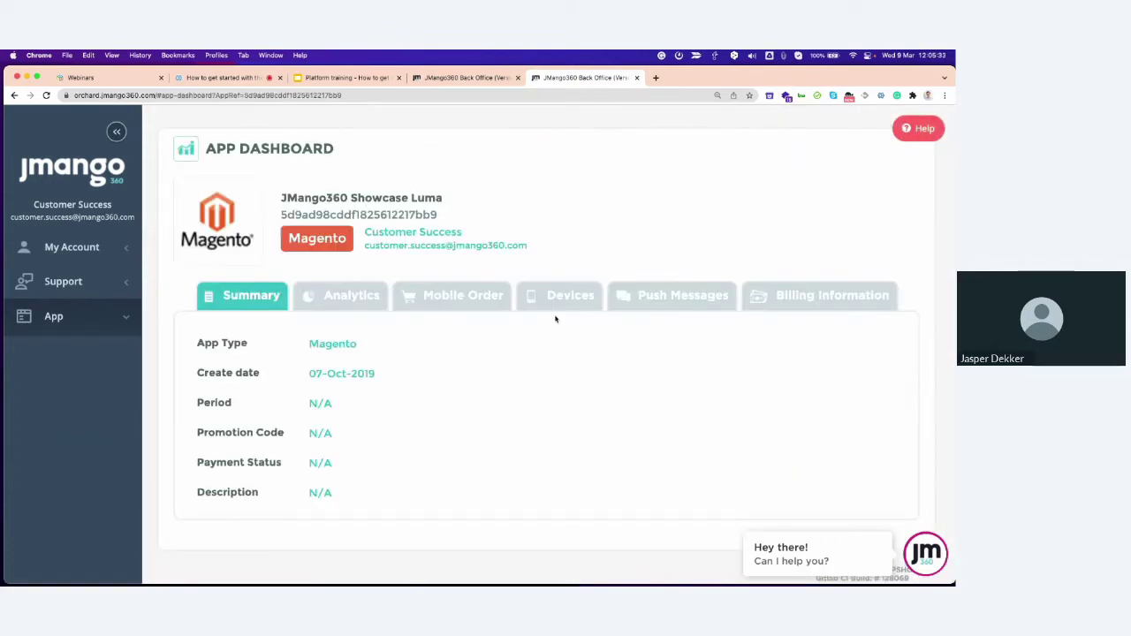
click(344, 303)
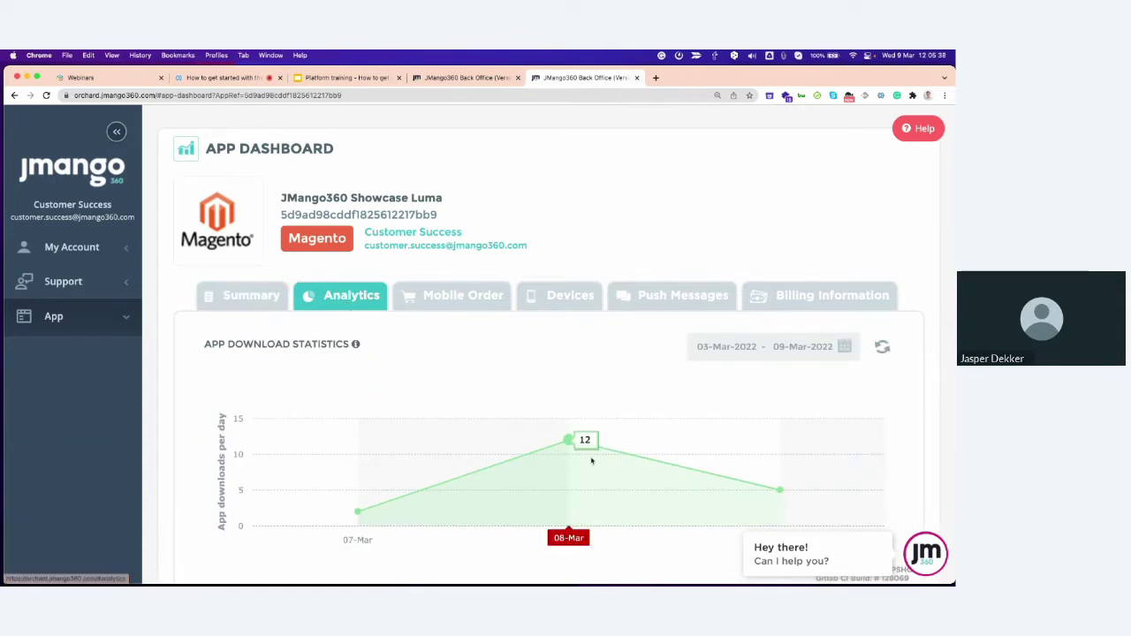
click(457, 305)
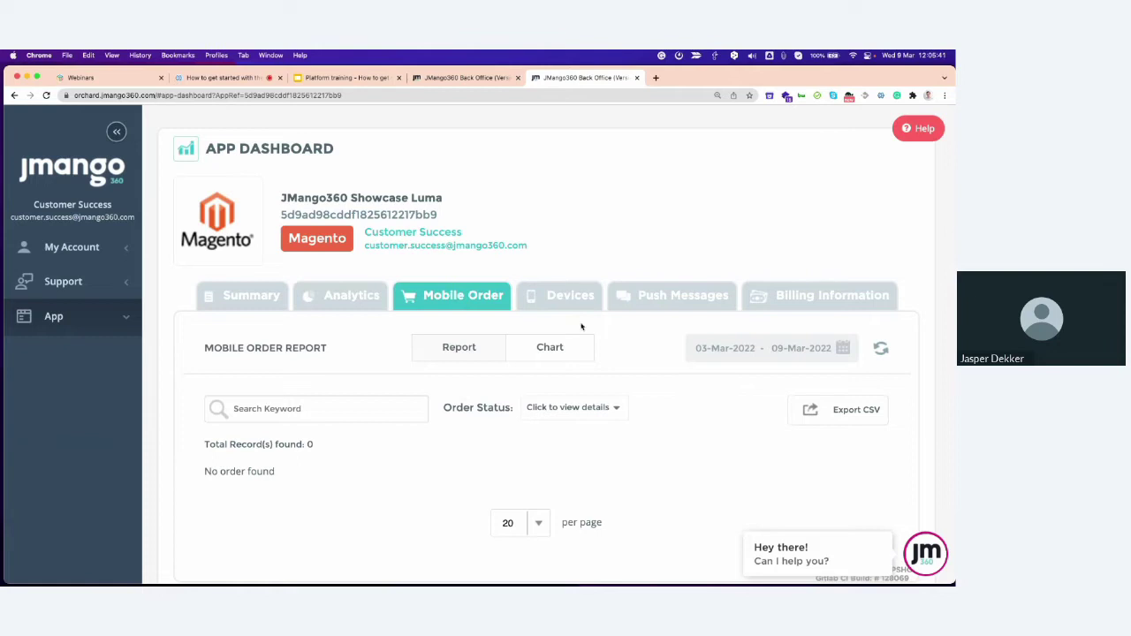
click(568, 298)
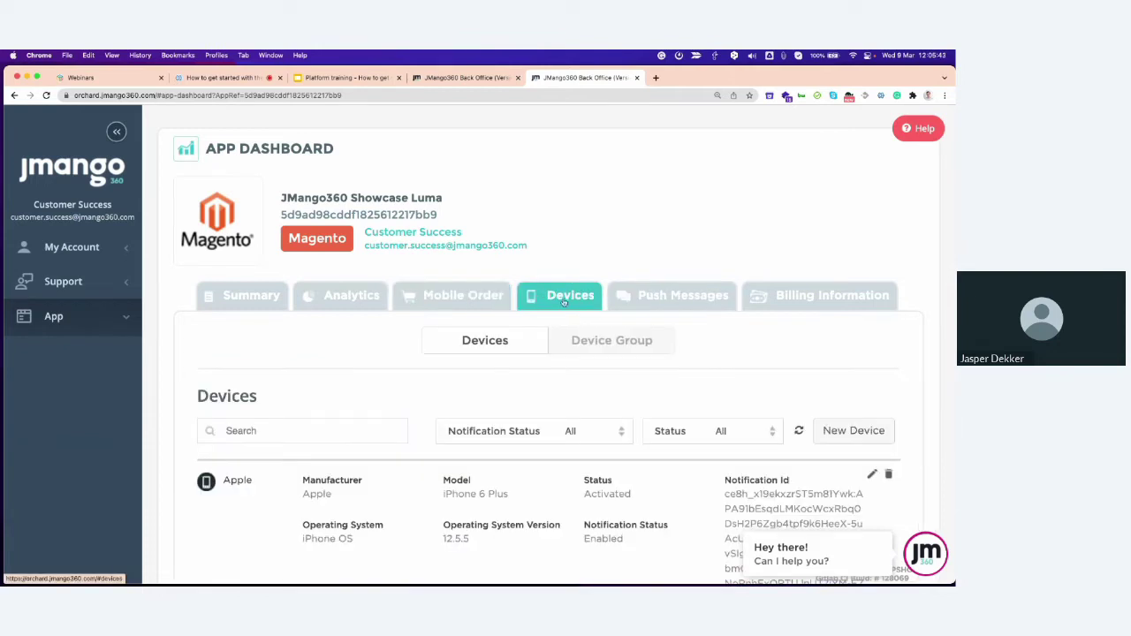
click(649, 306)
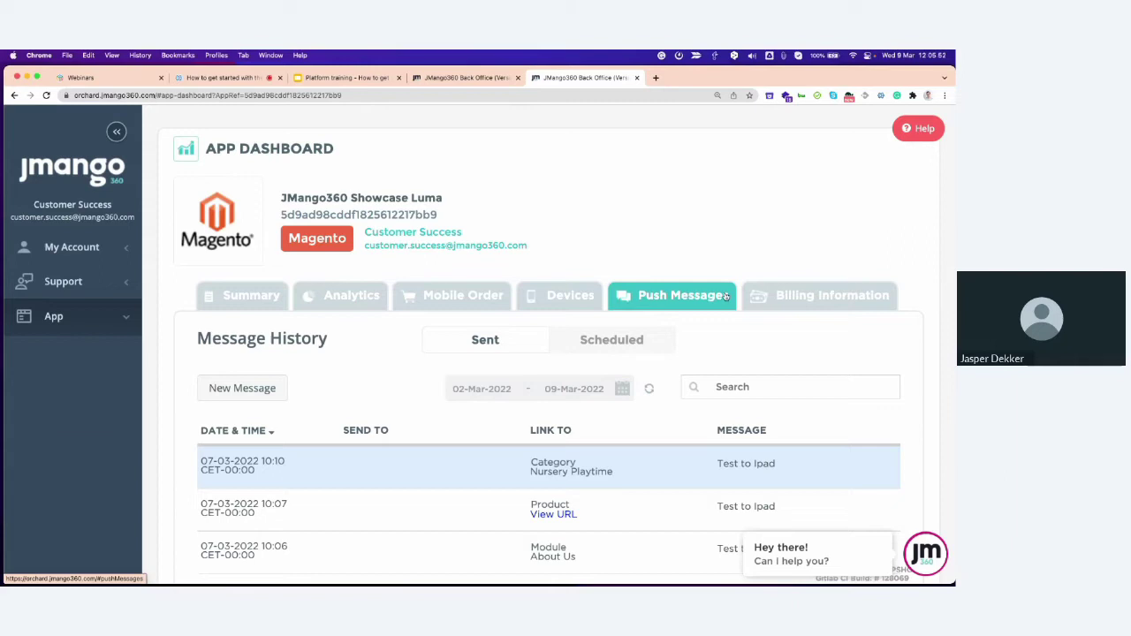
click(112, 323)
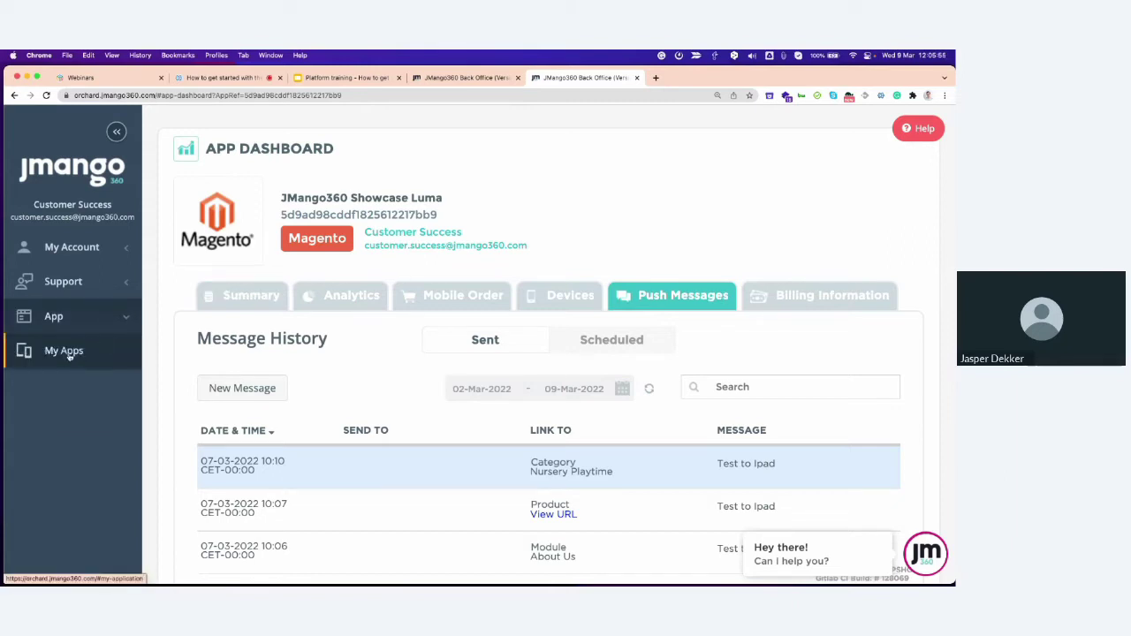
Return to My Apps, reopen Showcase Luma for editing and close the design preview
click(69, 353)
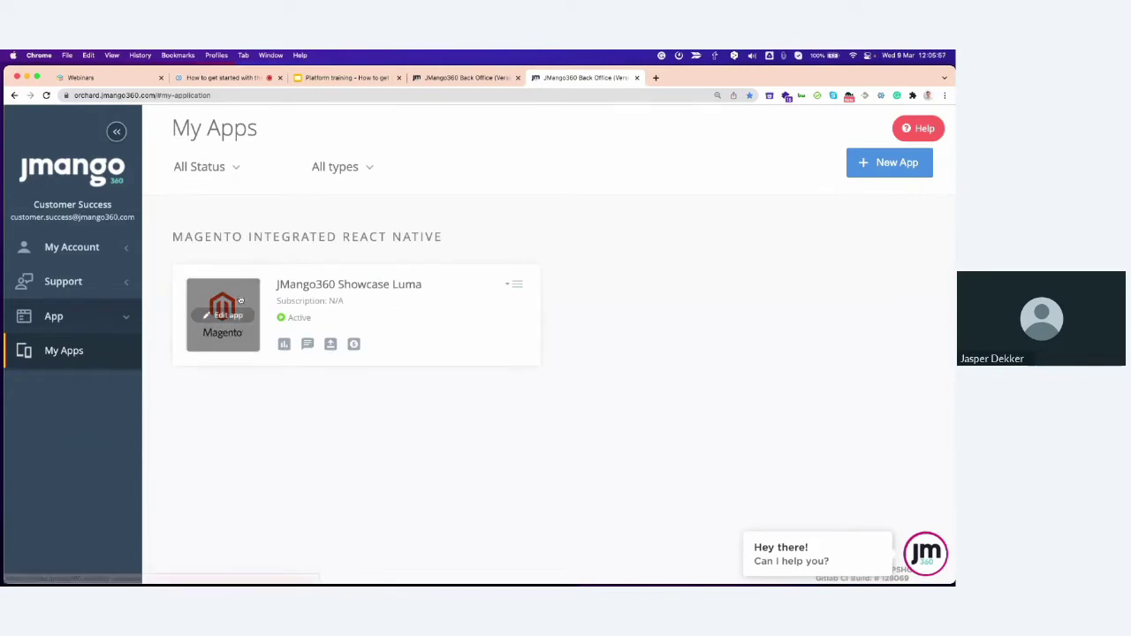
click(237, 308)
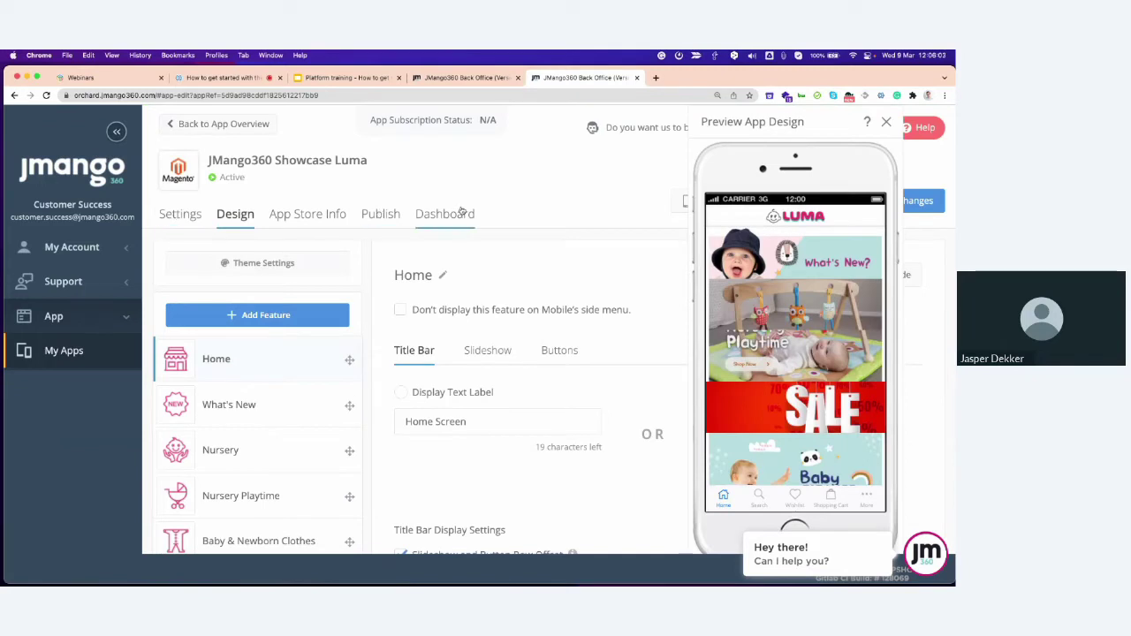
click(886, 123)
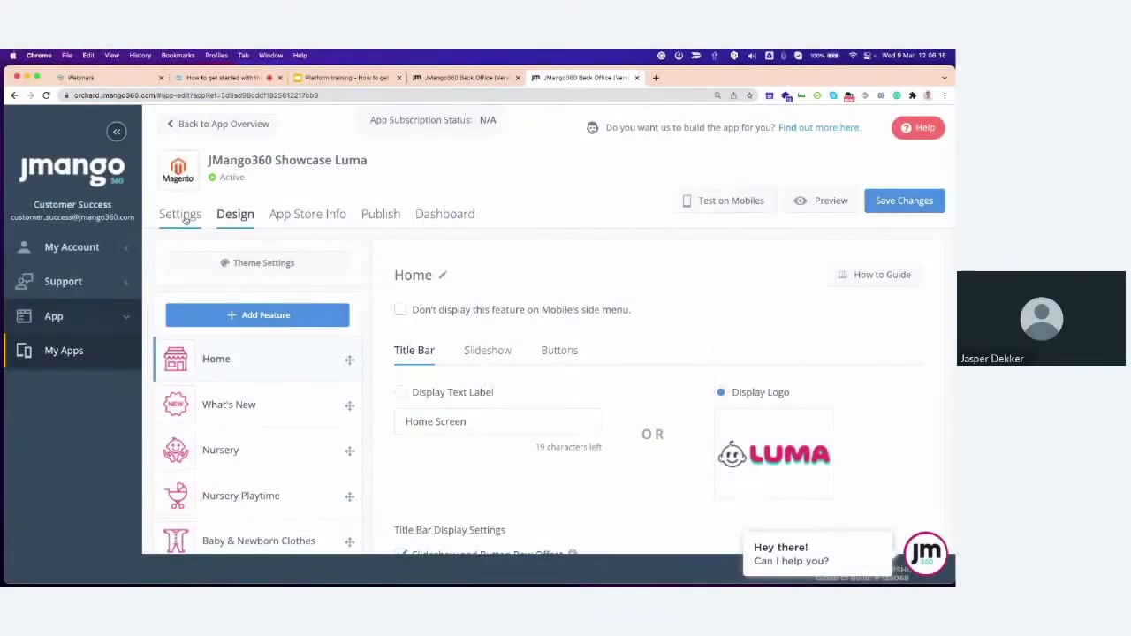
Open the app's Settings and scroll down to the Magento Integration Settings import status
click(183, 219)
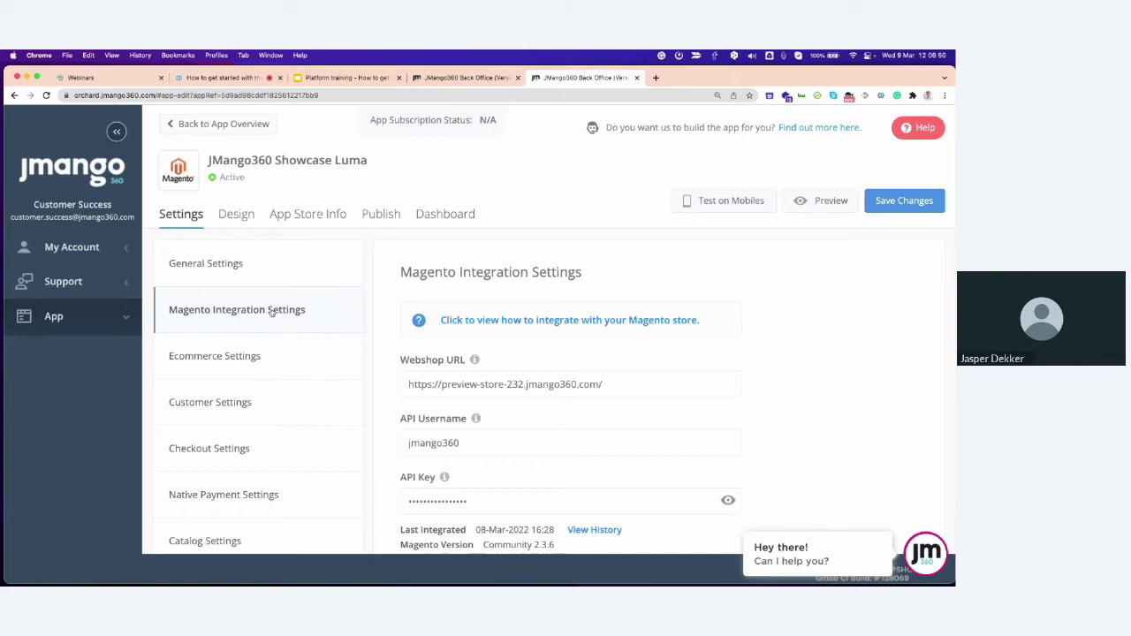
scroll(292, 313, down, 3)
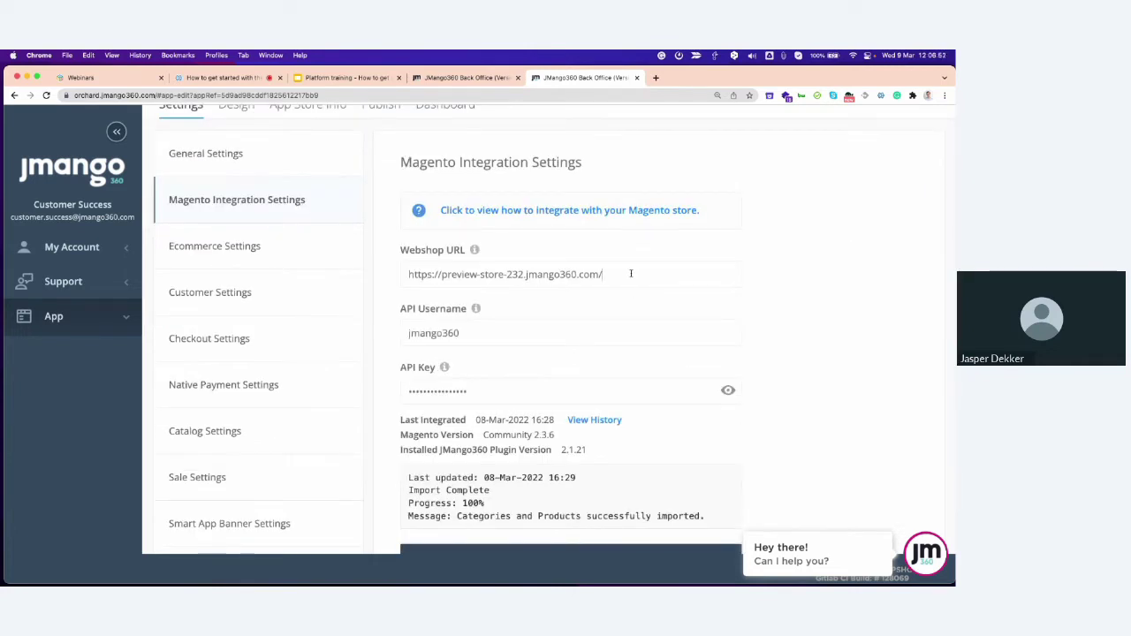
scroll(487, 324, down, 2)
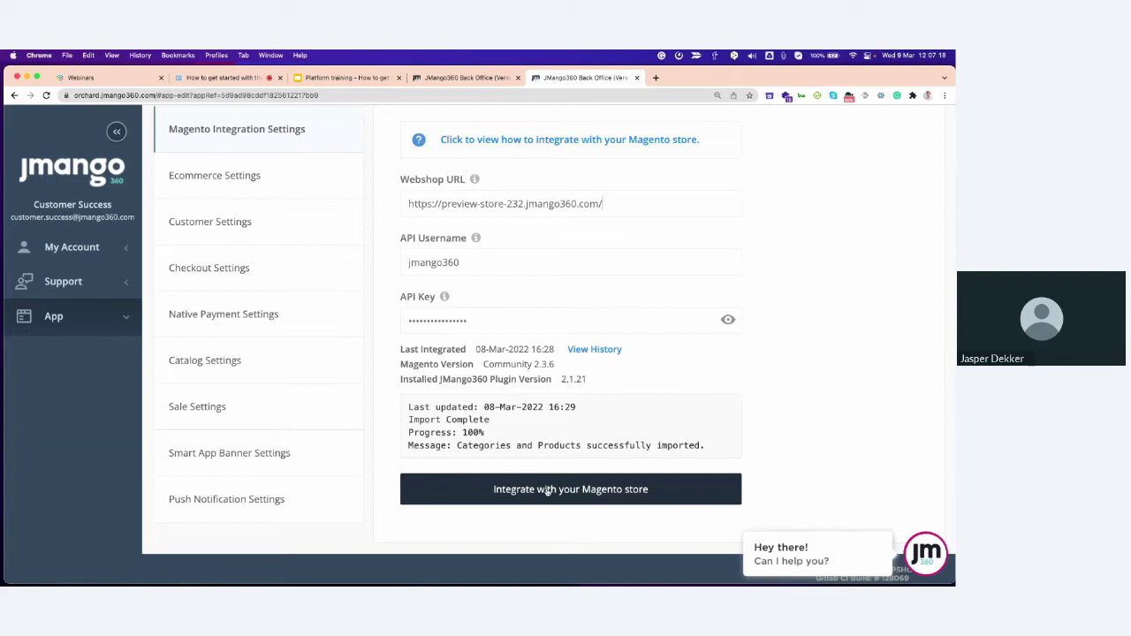
Start the Magento store integration and highlight the connection success details
click(547, 492)
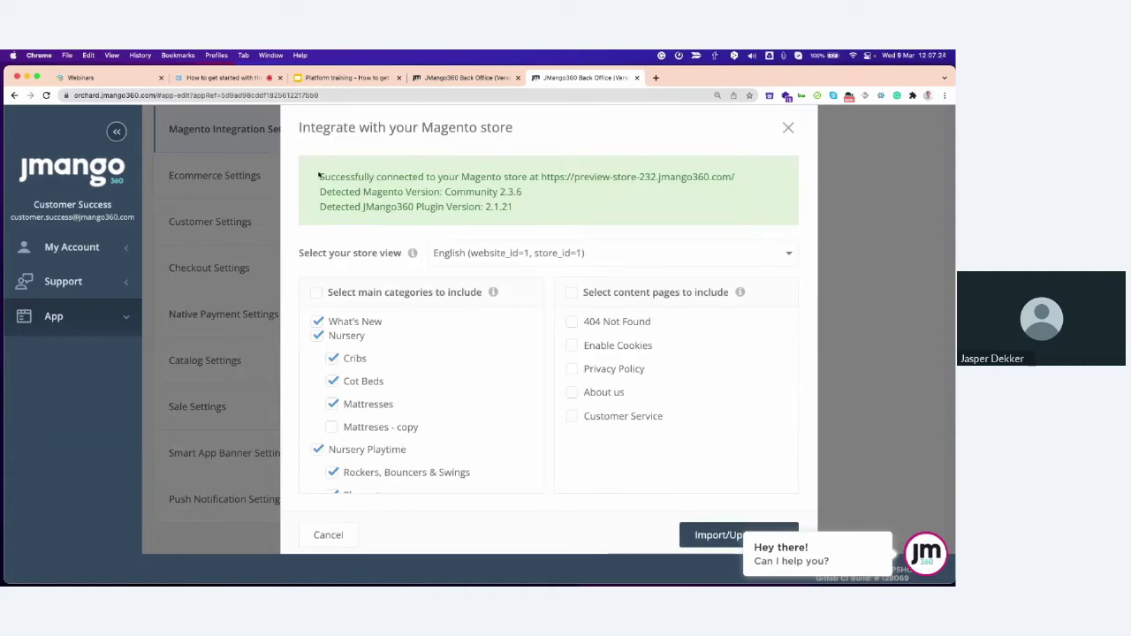
drag(319, 175, 516, 206)
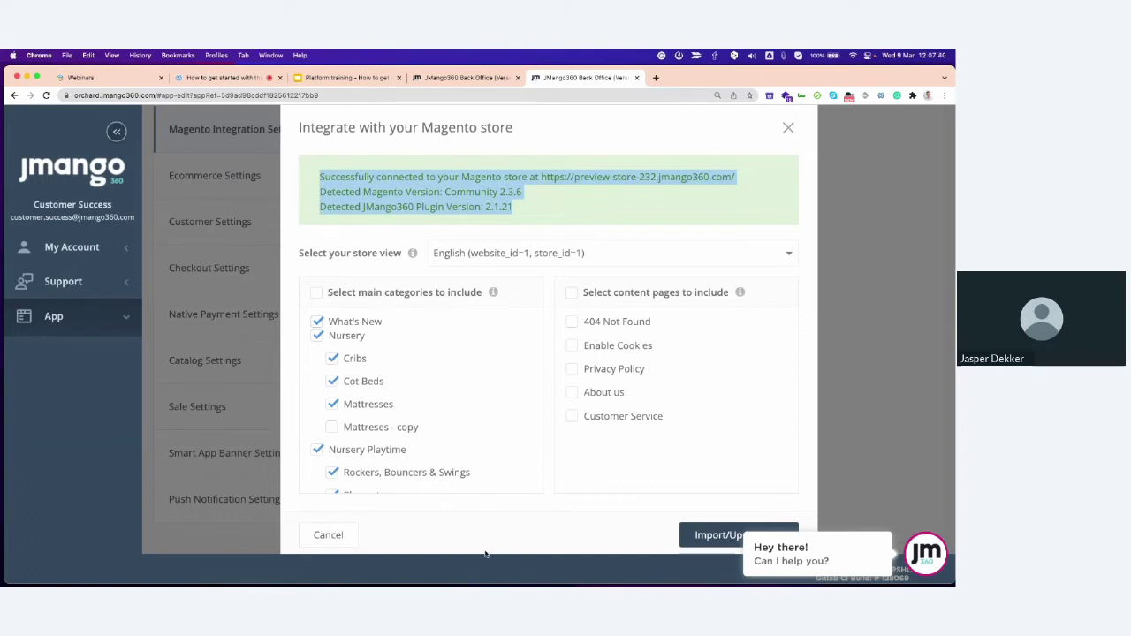
scroll(516, 482, down, 1)
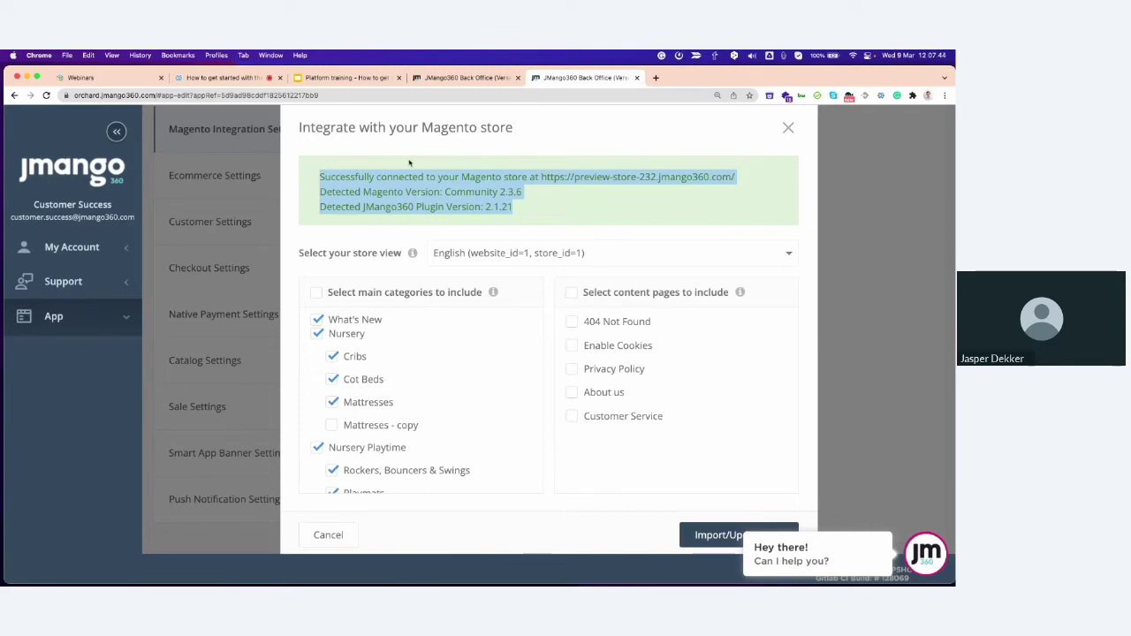
scroll(419, 188, down, 1)
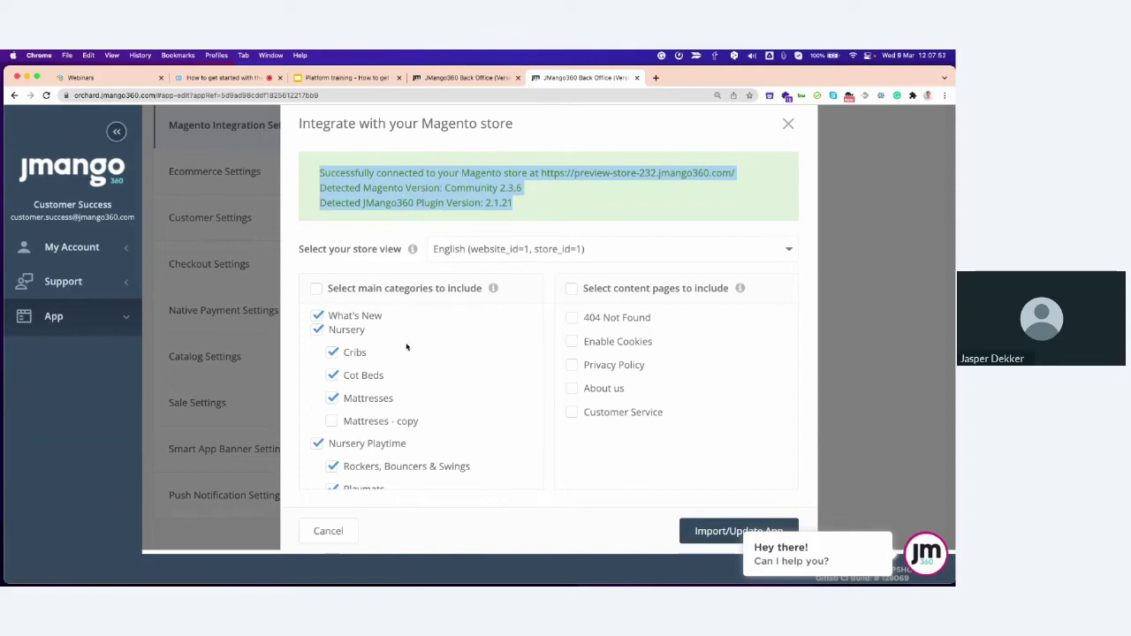
Include the New Collection category, leaving Mattresses - copy out, and import the chosen categories
click(332, 423)
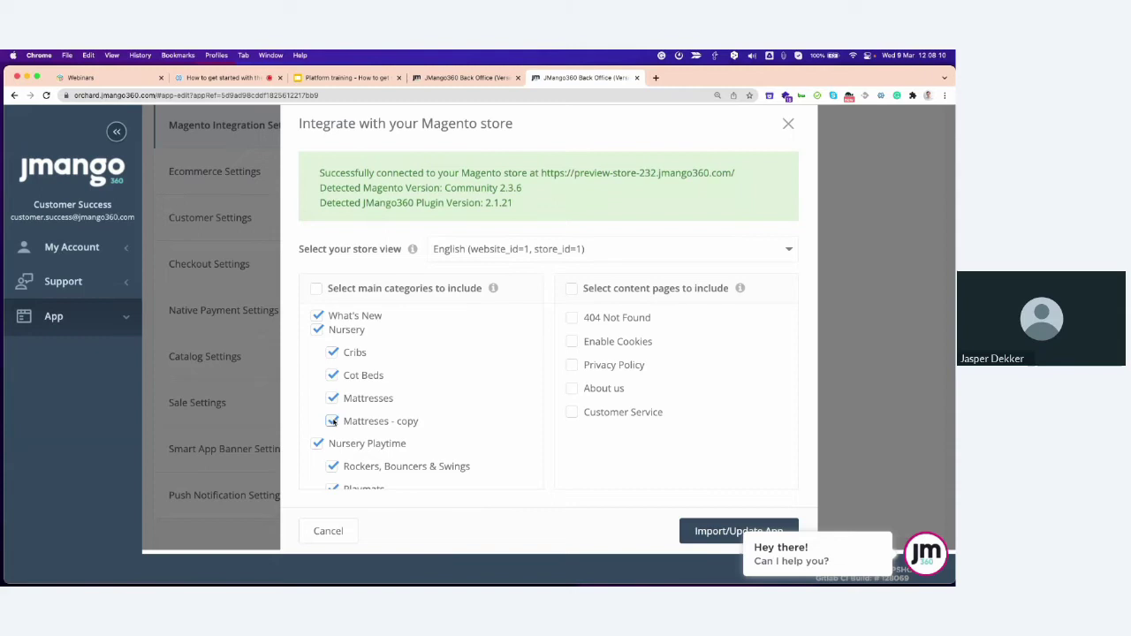
click(332, 422)
scroll(333, 374, down, 1)
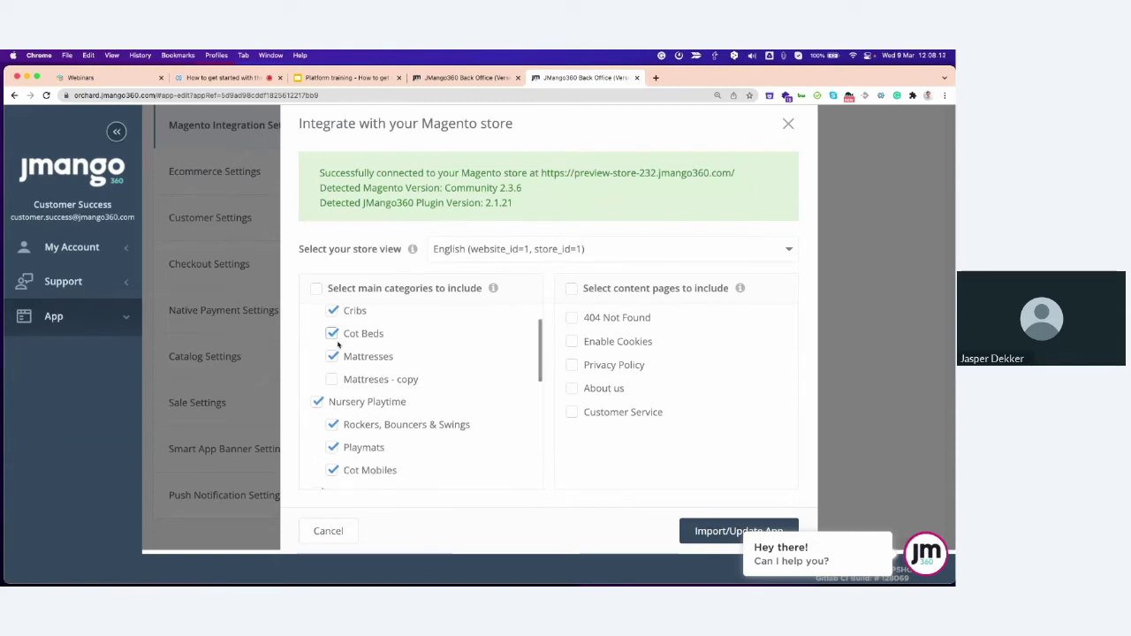
scroll(339, 346, down, 6)
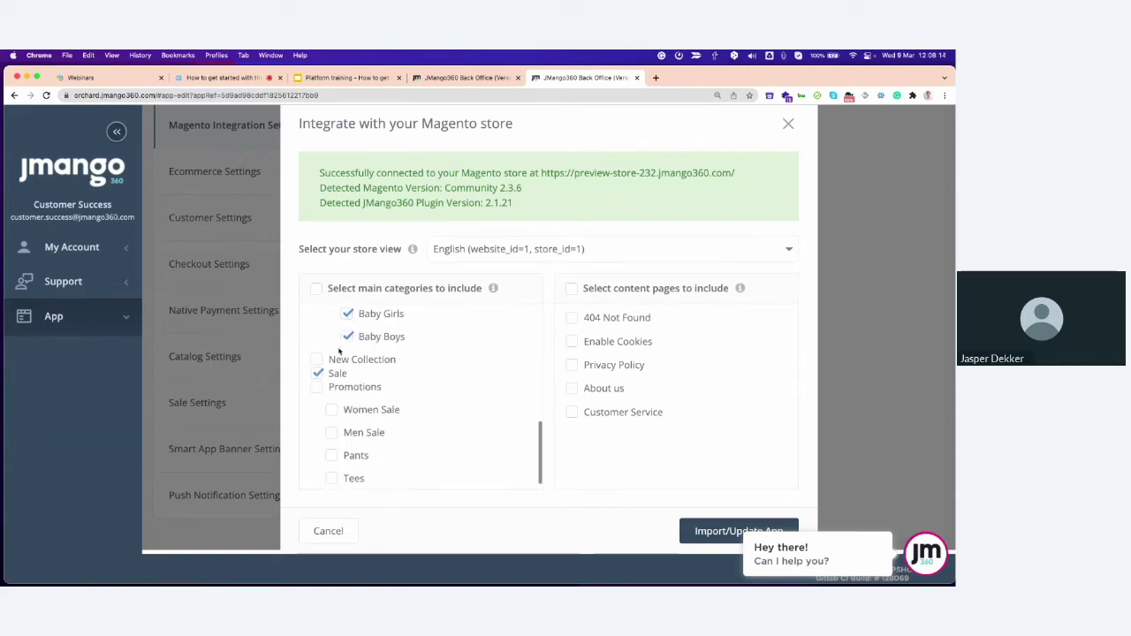
click(318, 347)
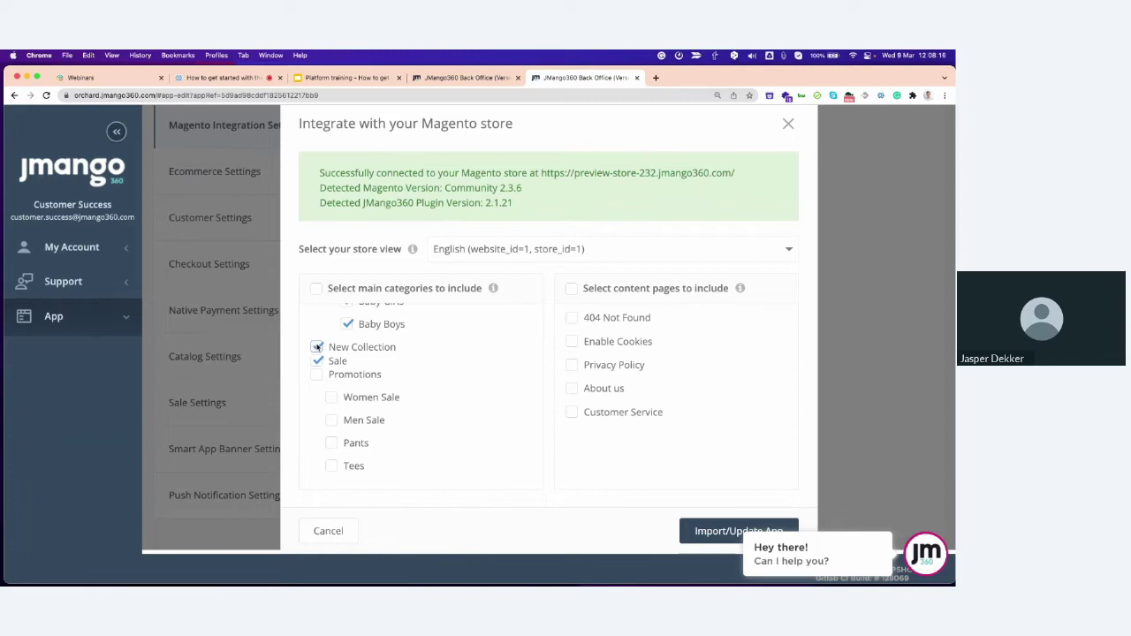
click(707, 532)
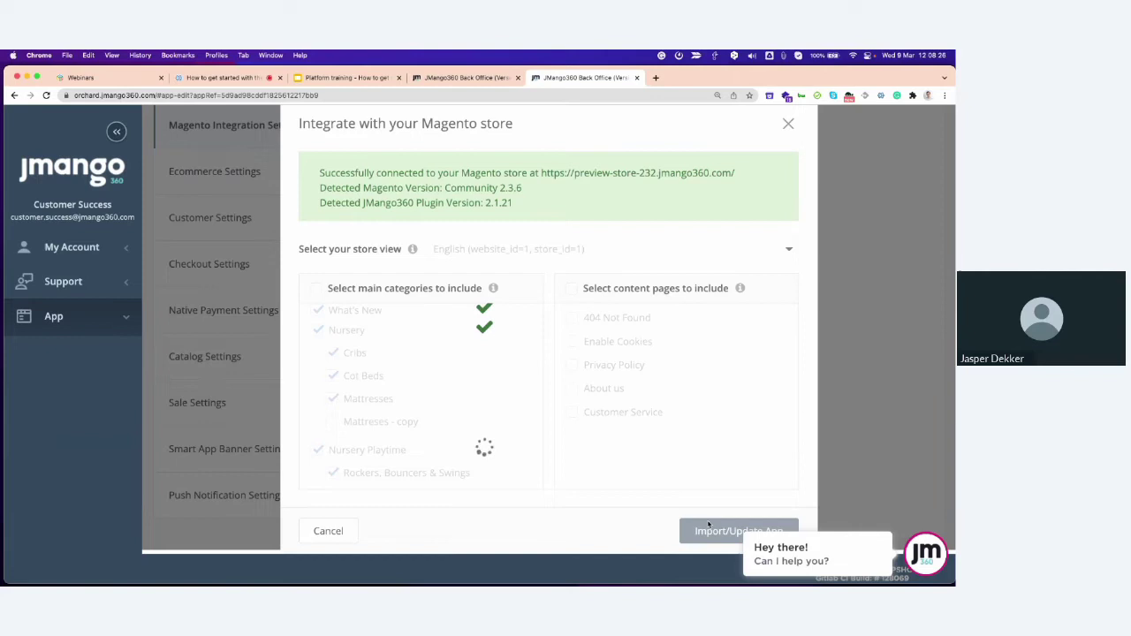
scroll(477, 327, down, 2)
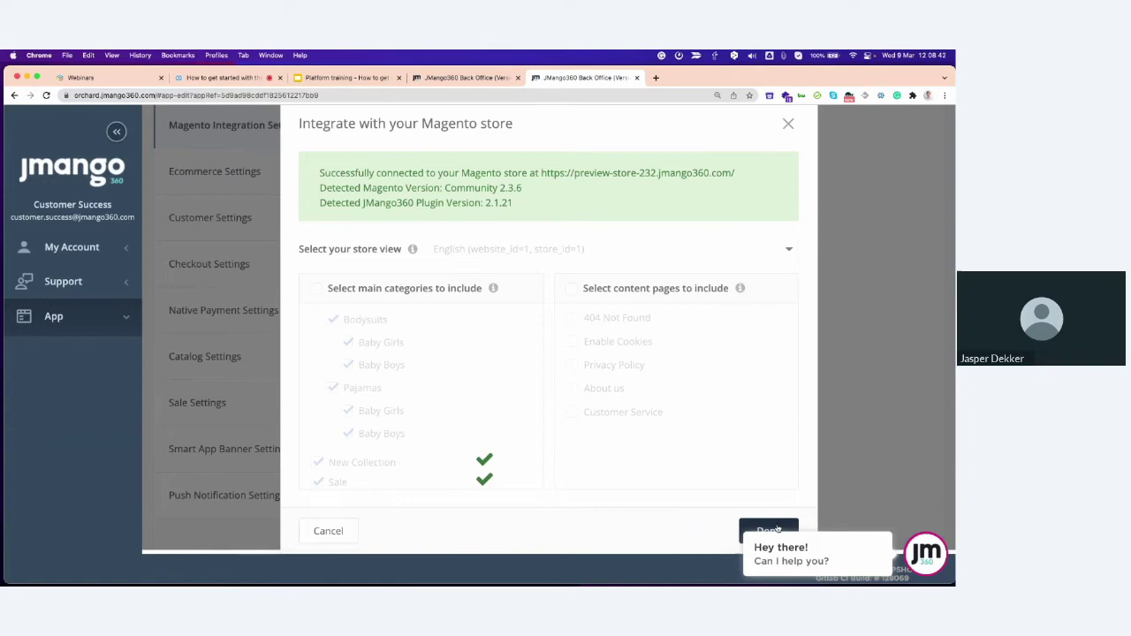
Close the finished import, check the Last Integrated date 09-Mar-2022 12:08, and restart Magento integration
click(768, 530)
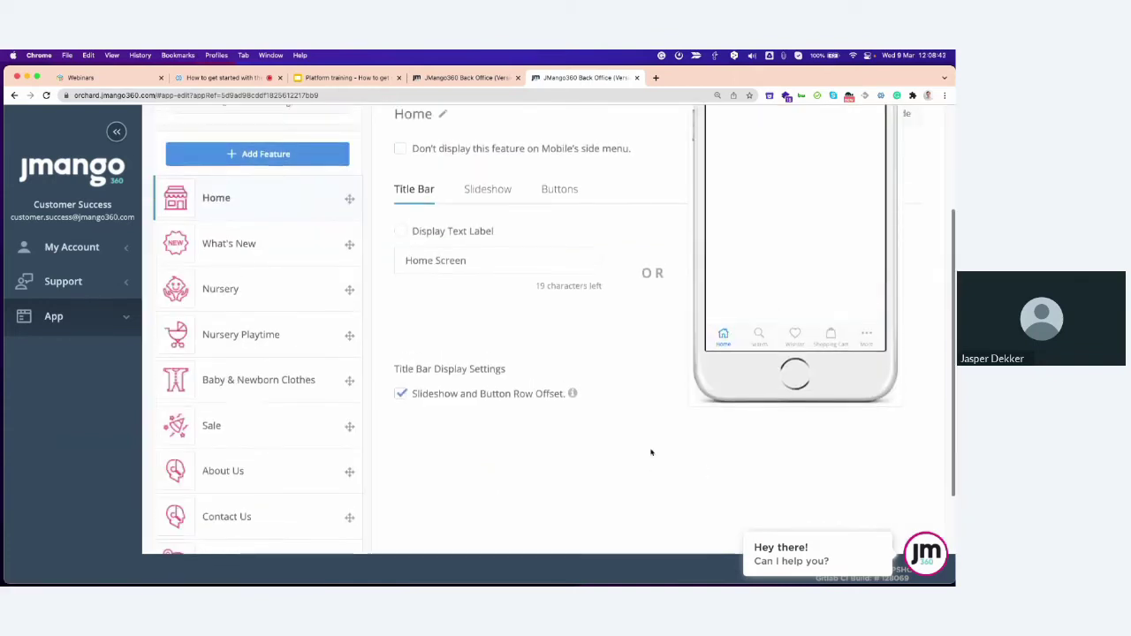
scroll(345, 315, up, 3)
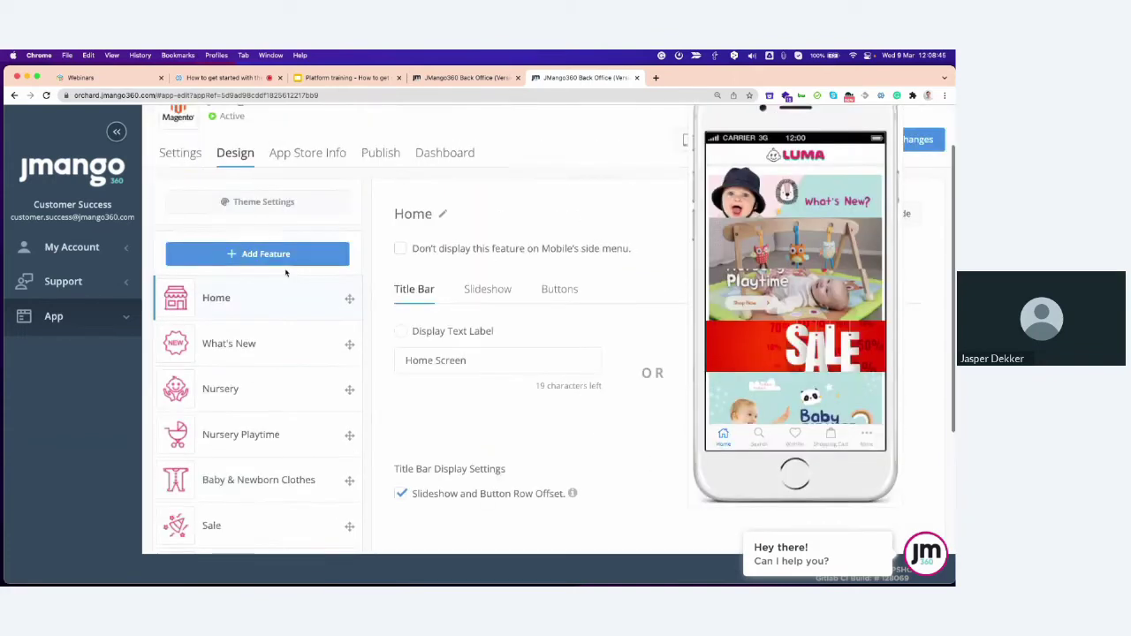
click(182, 215)
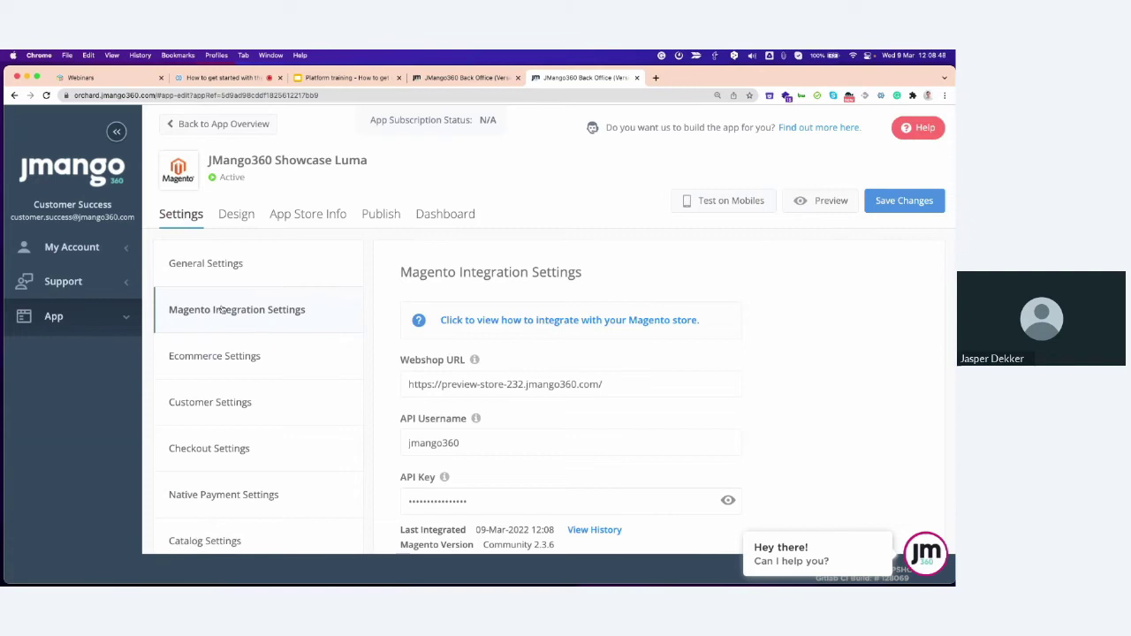
scroll(221, 309, down, 2)
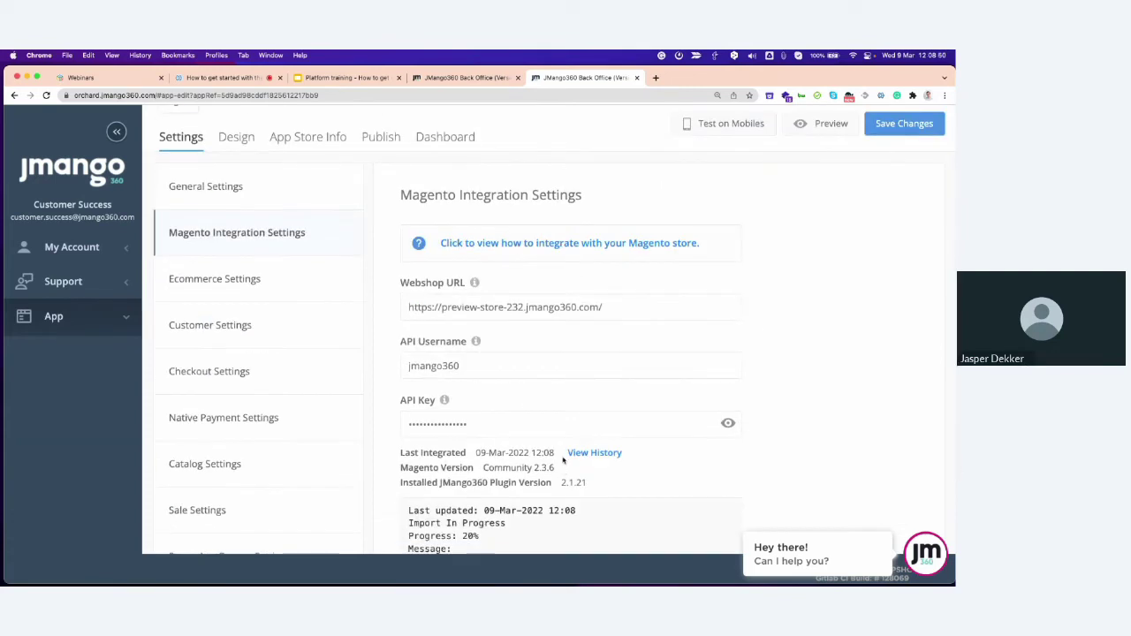
drag(555, 453, 474, 453)
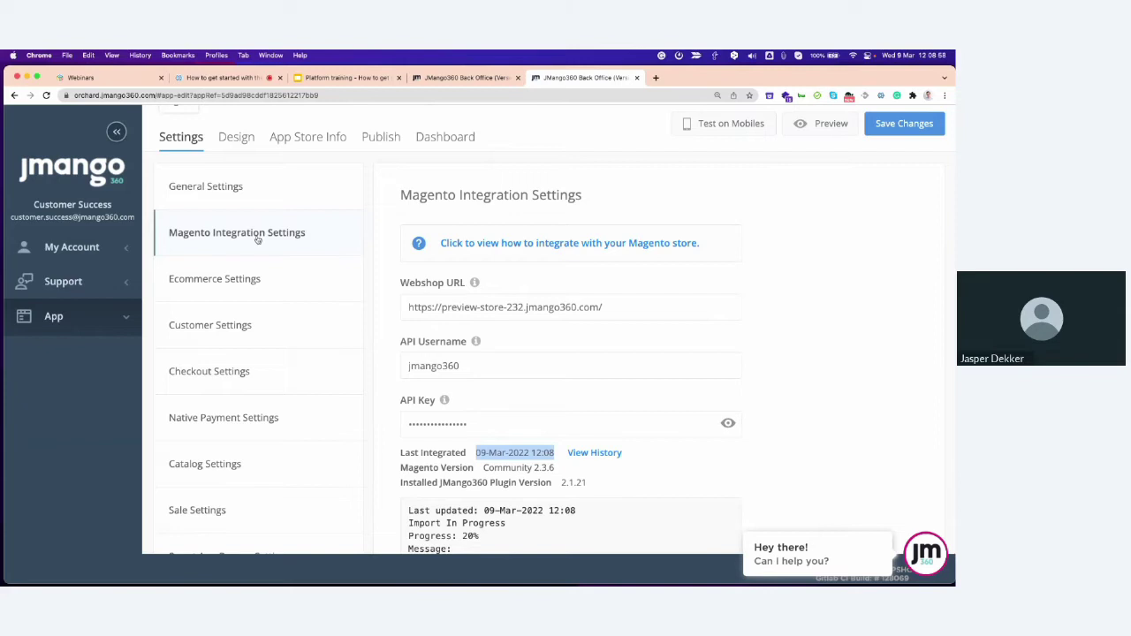
scroll(257, 239, down, 3)
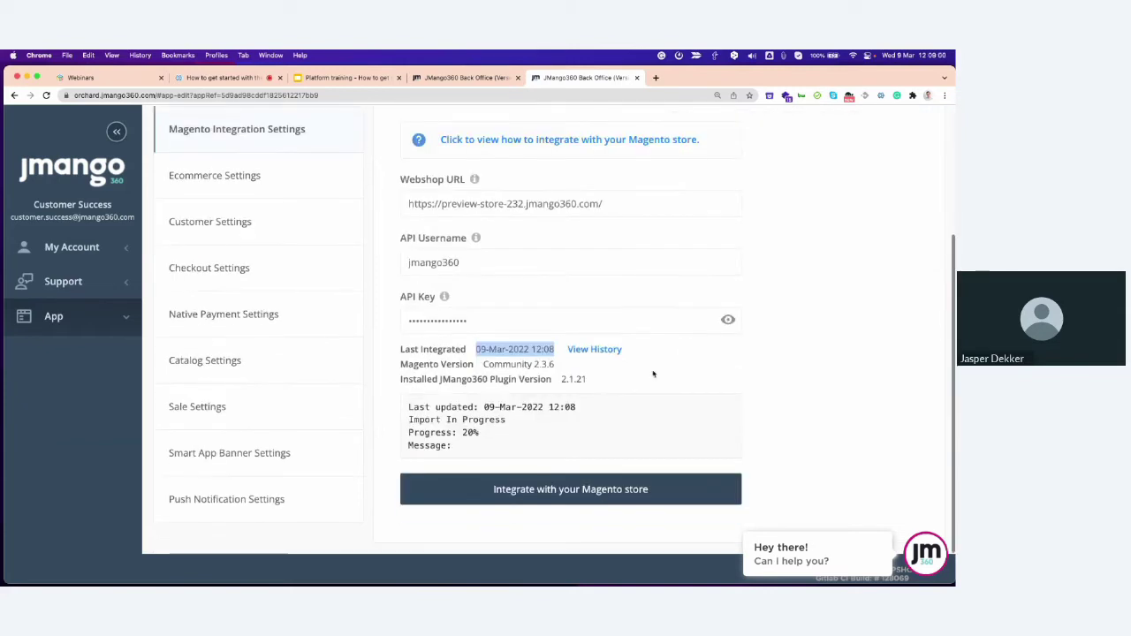
click(540, 488)
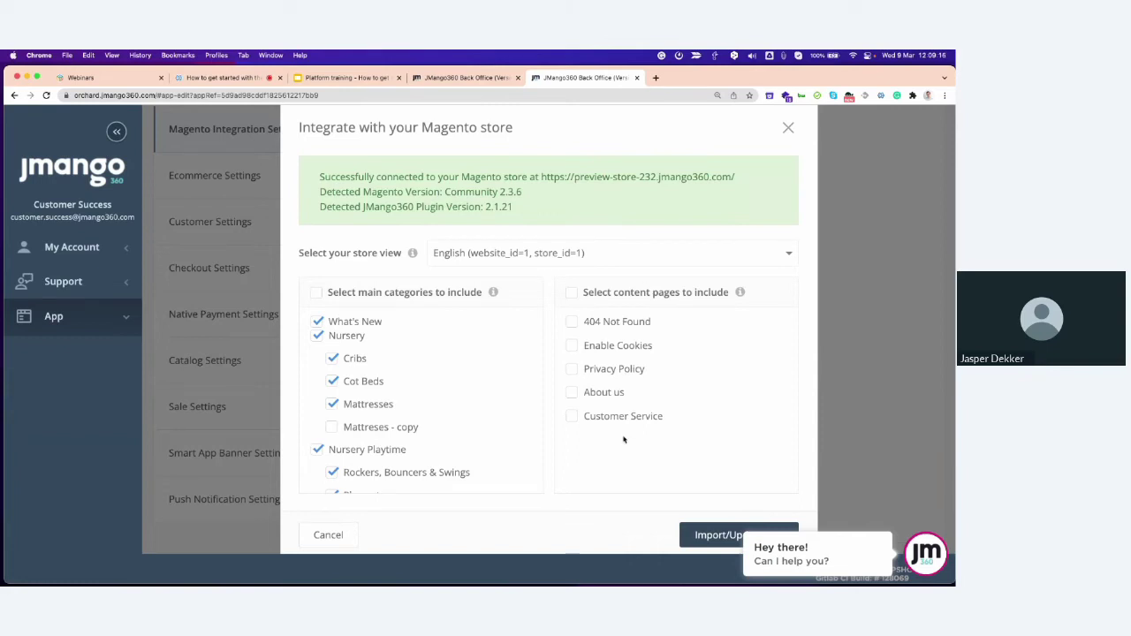
Tick and untick the Customer Service page, then close the integration dialog without importing
click(572, 416)
click(572, 417)
click(788, 129)
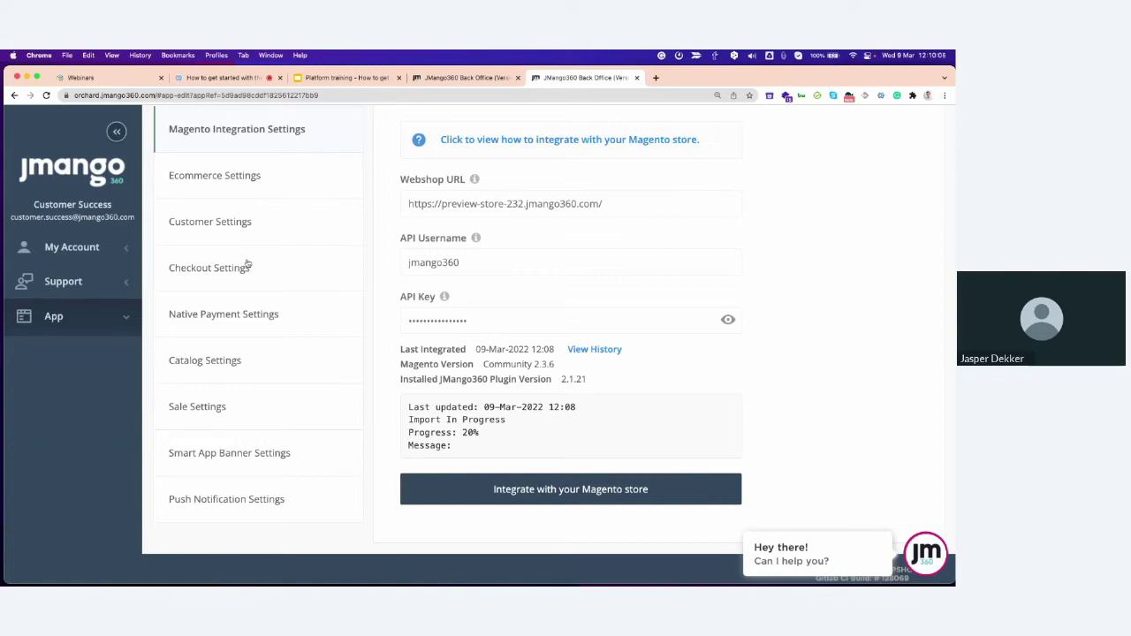
Open Smart App Banner Settings and review the banner fields, DOWNLOAD HERE button text and app icons
click(238, 455)
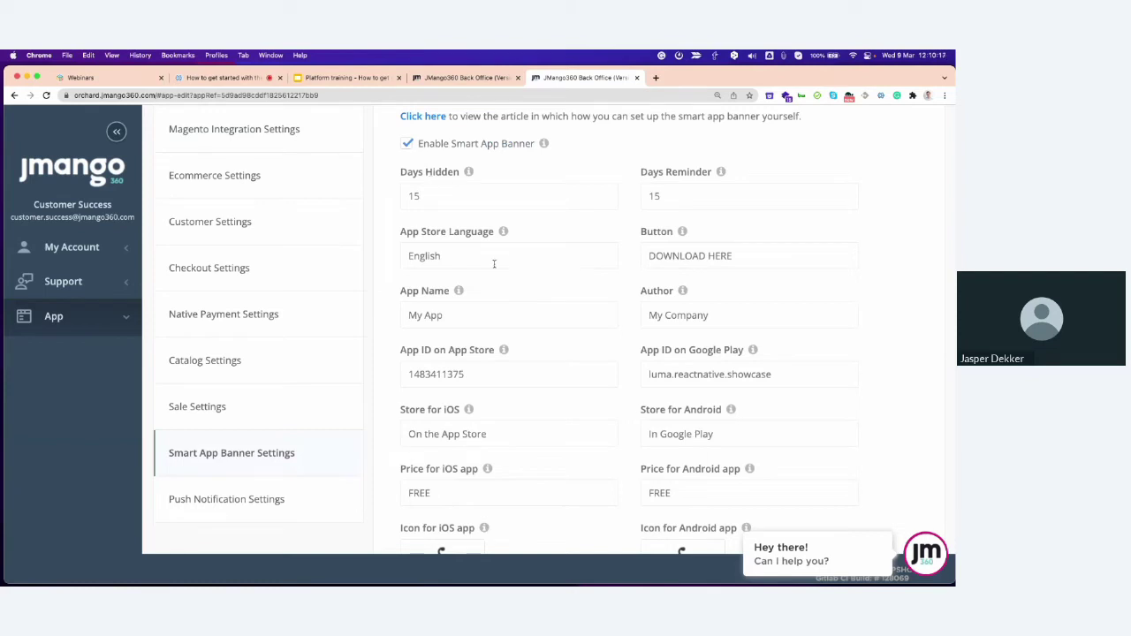
scroll(494, 263, down, 2)
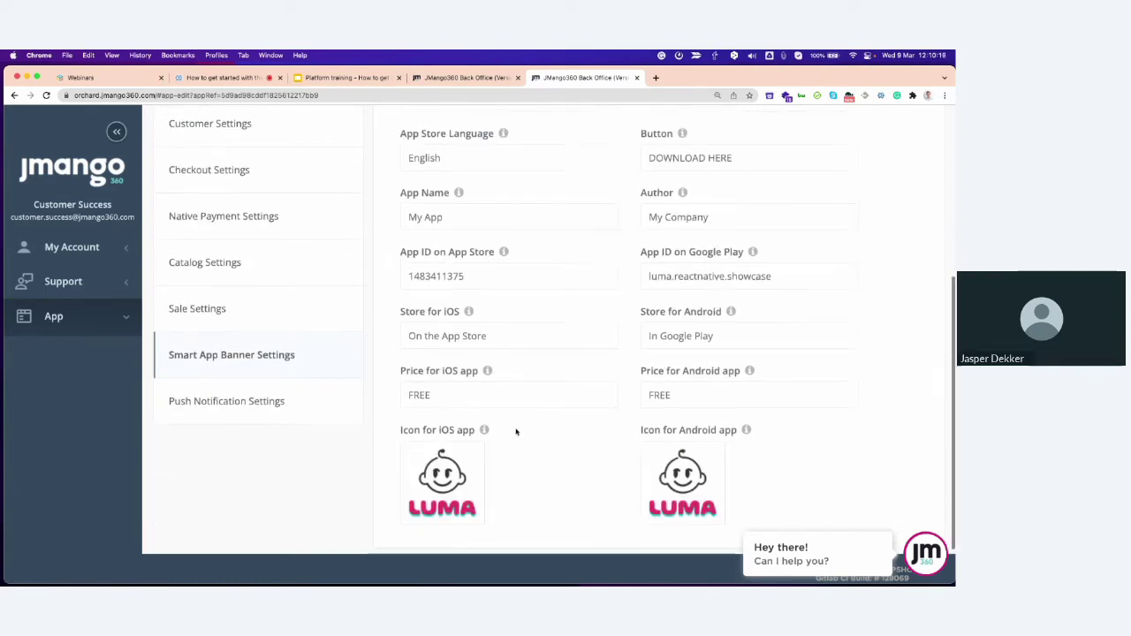
scroll(516, 431, up, 5)
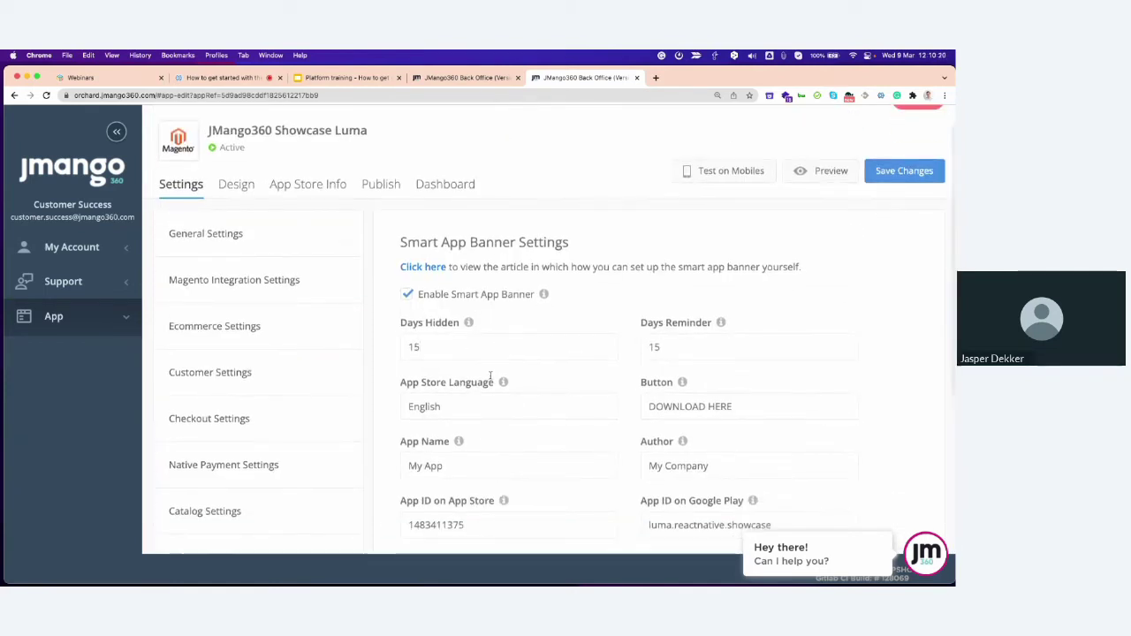
scroll(486, 380, down, 1)
scroll(485, 387, down, 1)
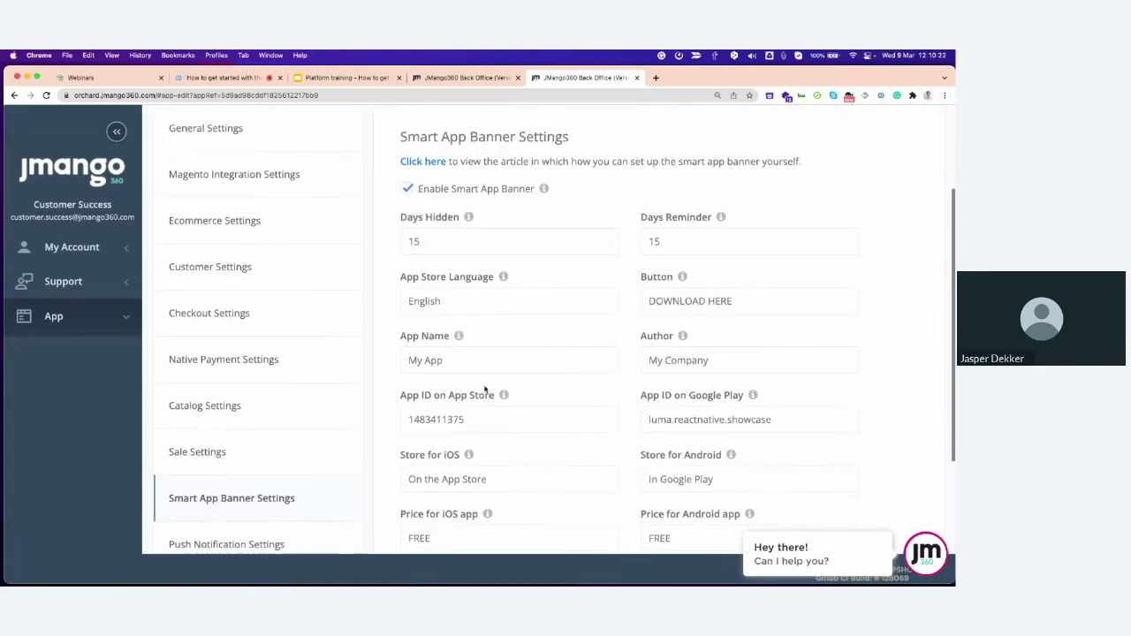
scroll(481, 391, down, 2)
scroll(482, 389, up, 3)
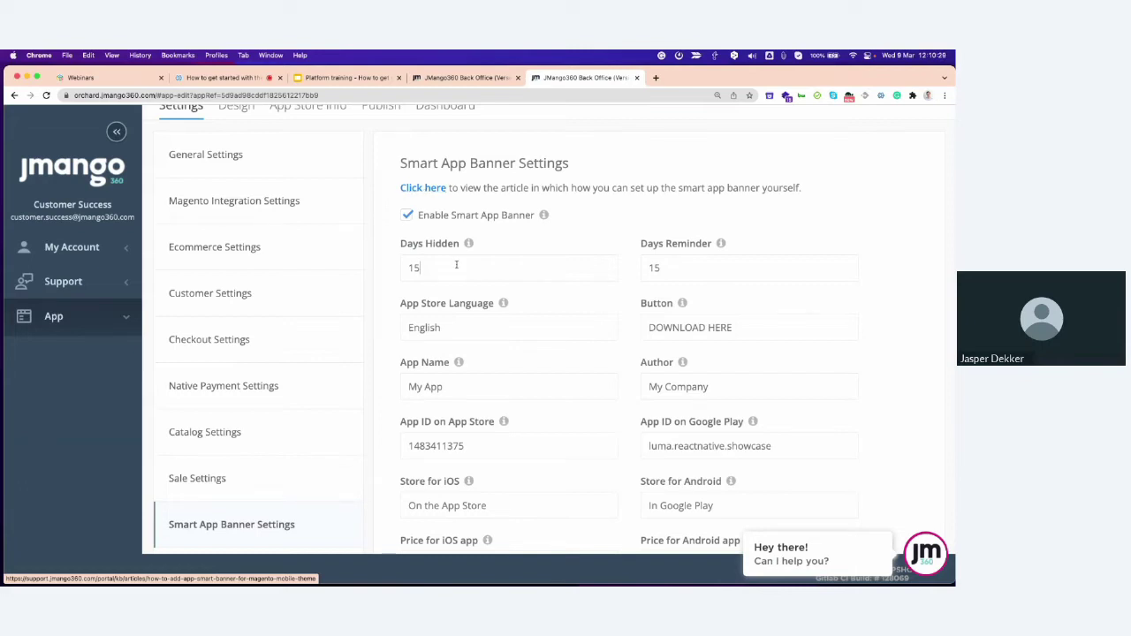
scroll(451, 247, down, 3)
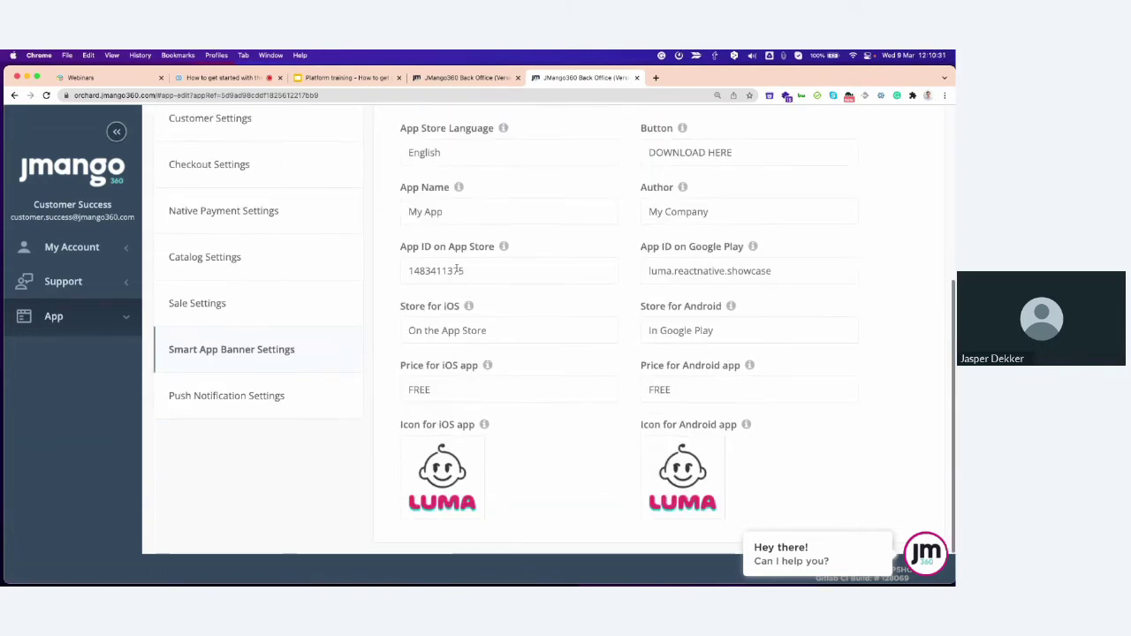
scroll(747, 258, up, 1)
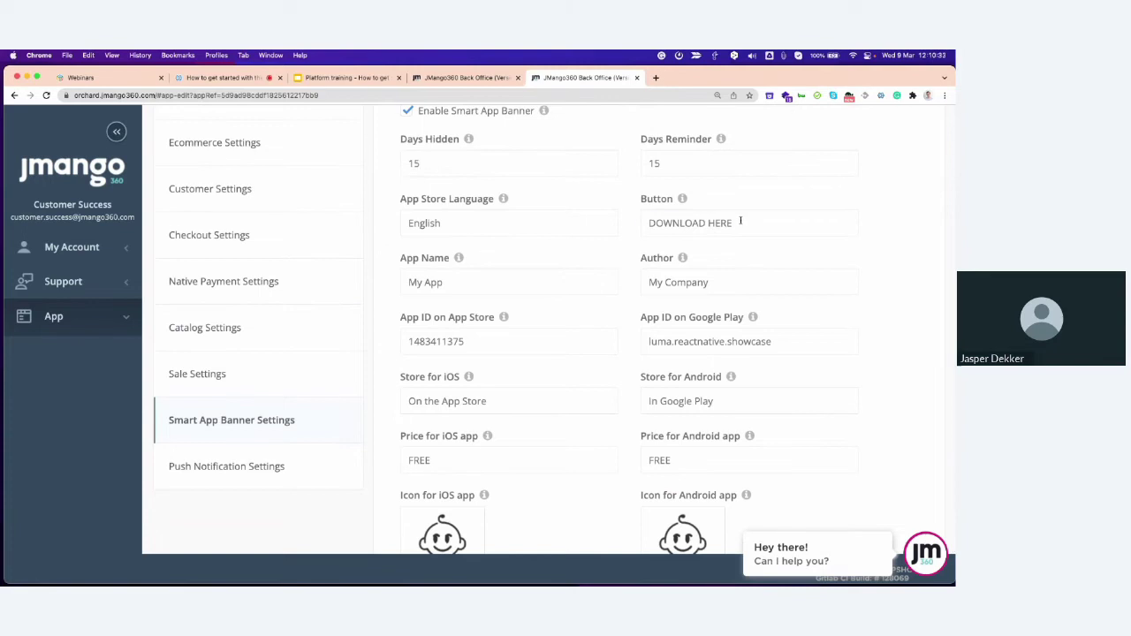
drag(743, 222, 638, 224)
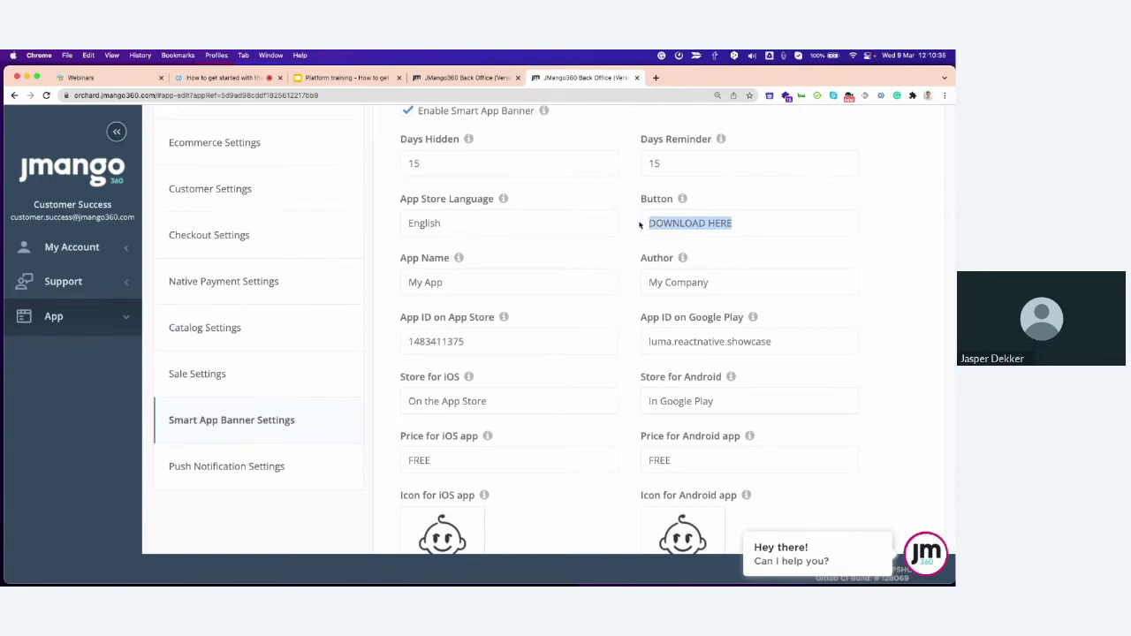
scroll(607, 309, down, 1)
mouse_move(440, 477)
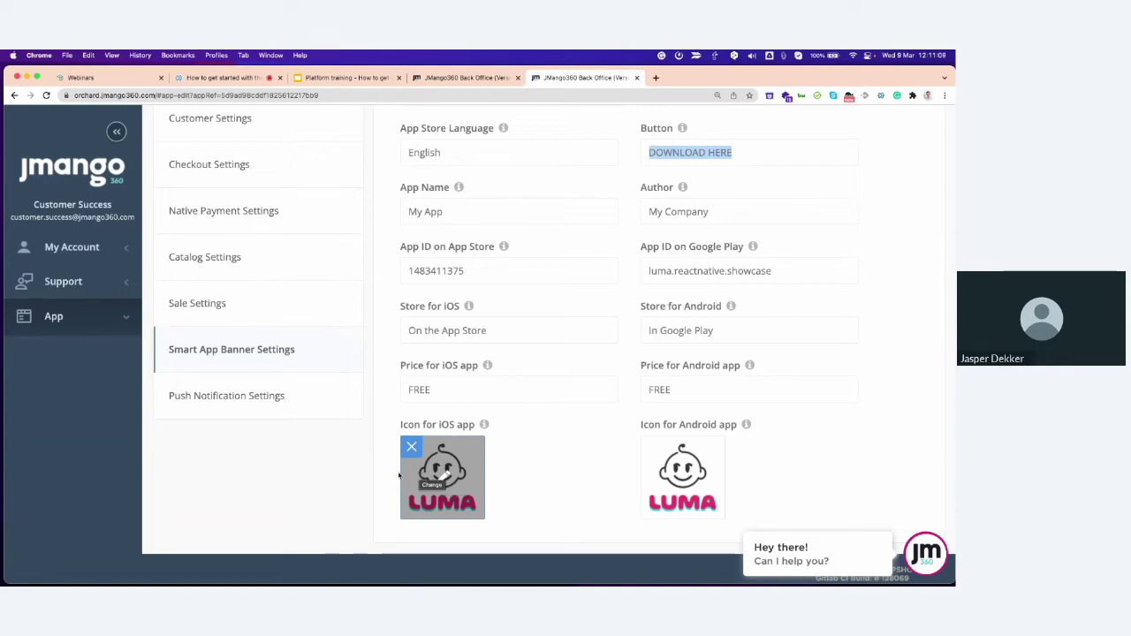
scroll(287, 379, up, 2)
scroll(287, 379, up, 2)
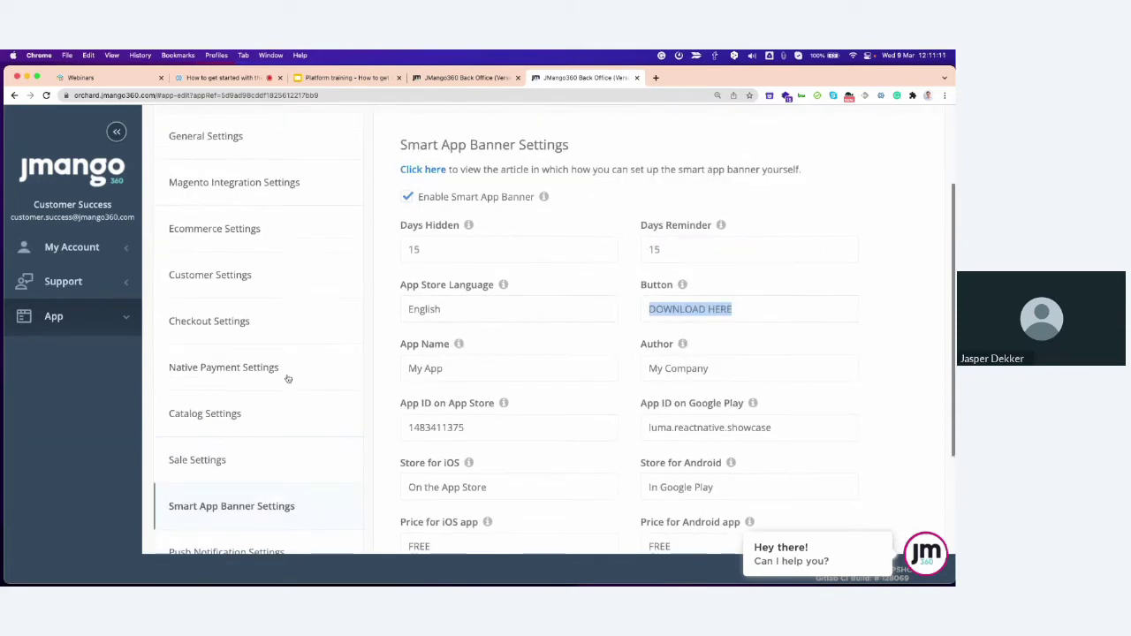
In Ecommerce Settings, turn the mobile-app coupon promotion off and back on, highlighting its heading and description
click(244, 232)
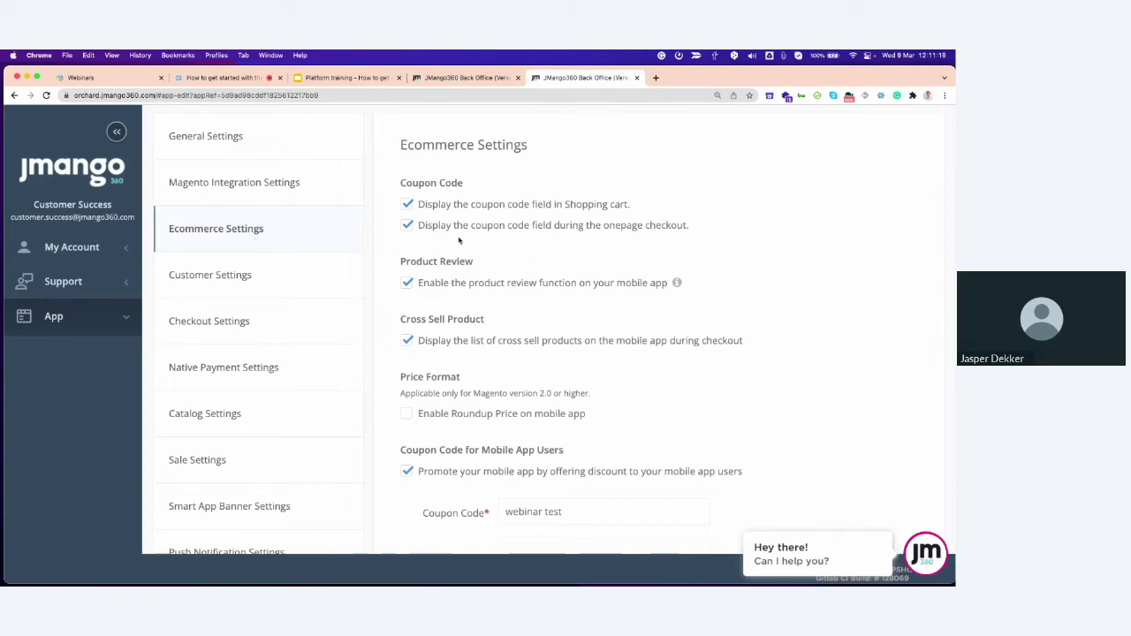
scroll(408, 438, down, 1)
click(407, 430)
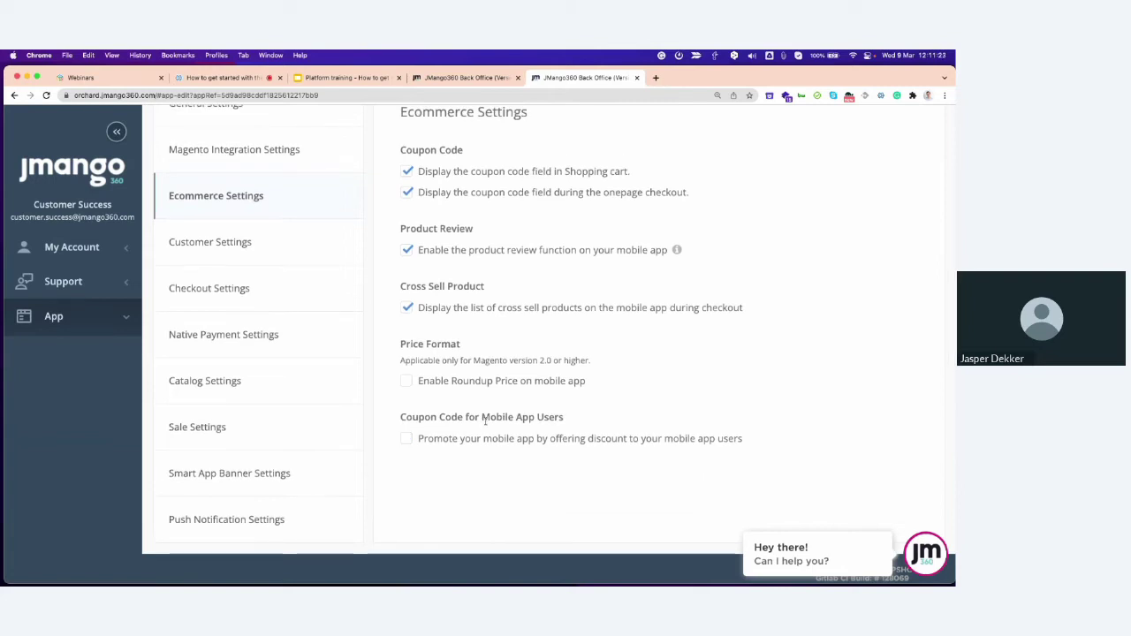
drag(571, 420, 402, 419)
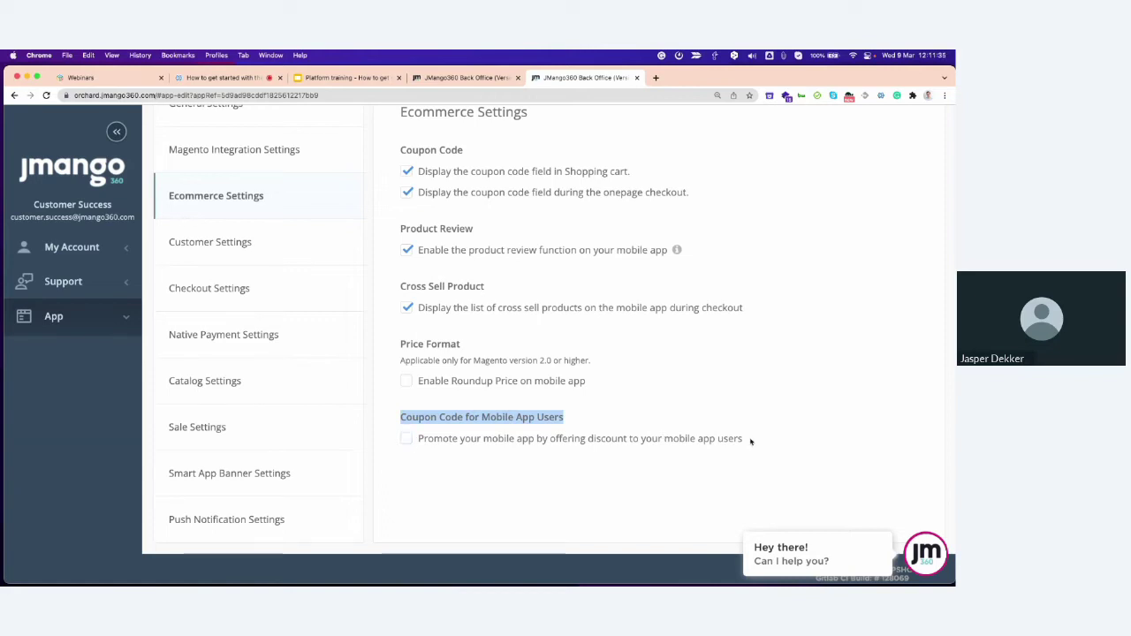
drag(750, 440, 419, 438)
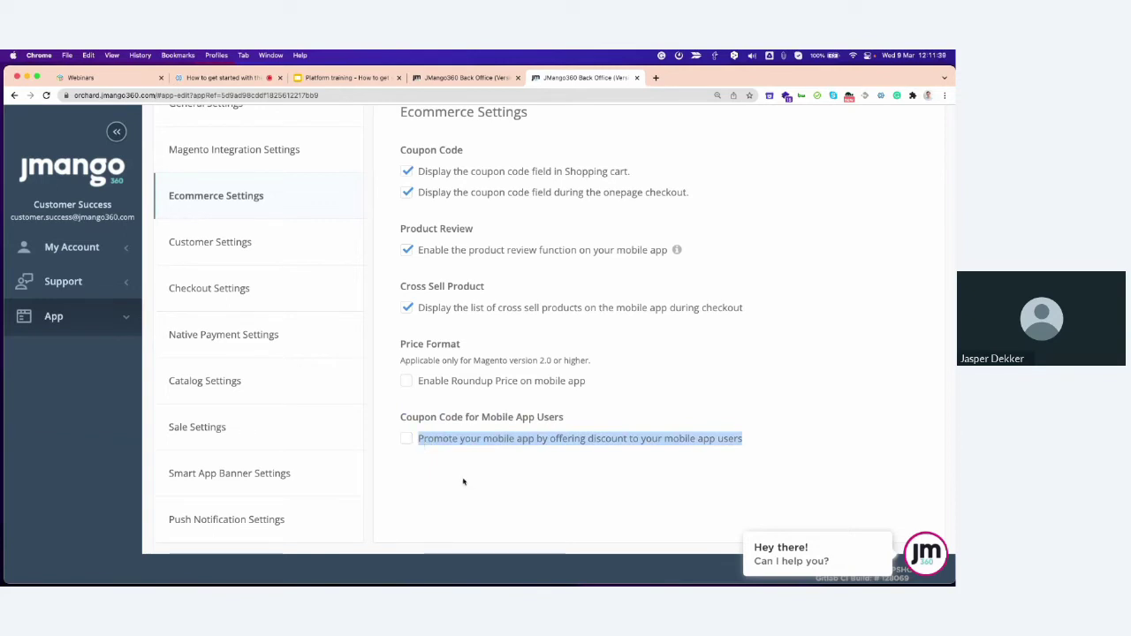
click(406, 439)
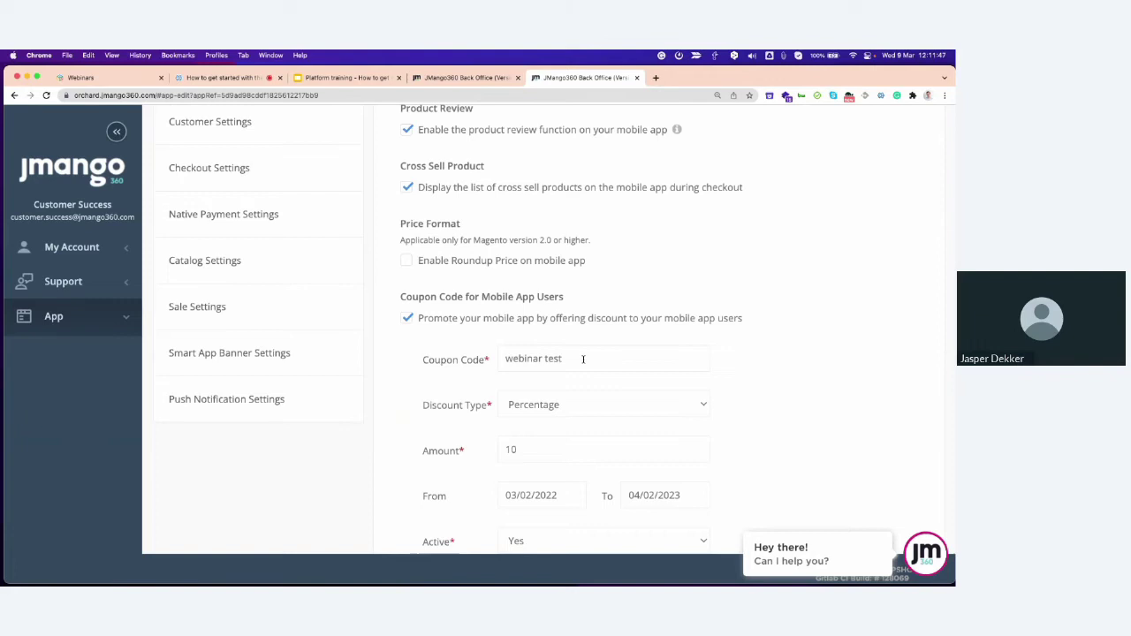
drag(585, 359, 485, 359)
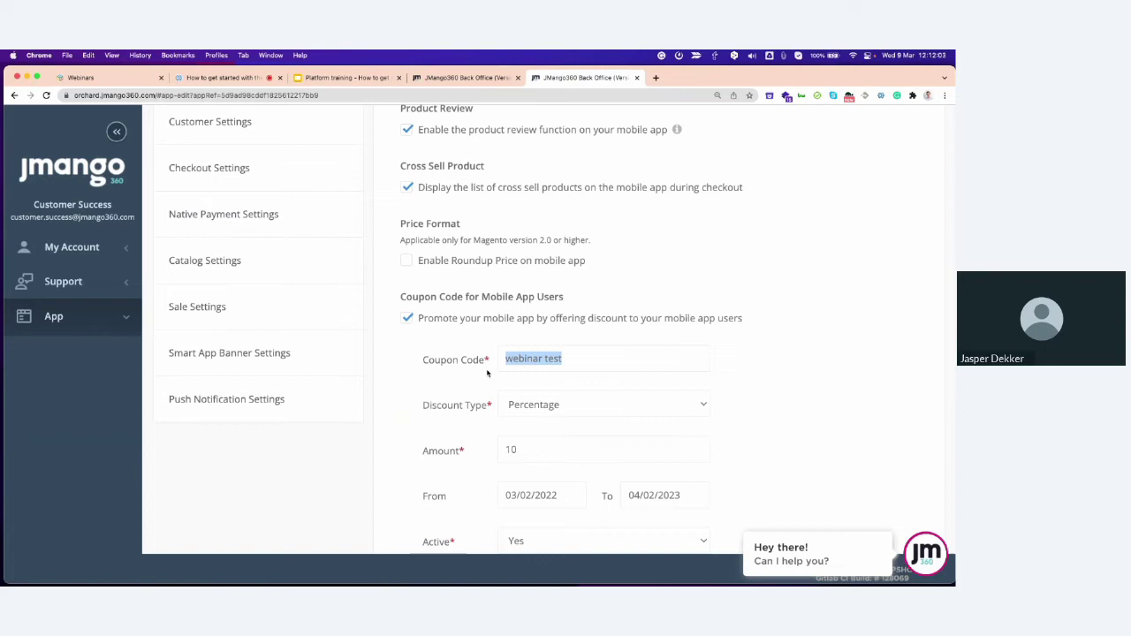
click(541, 411)
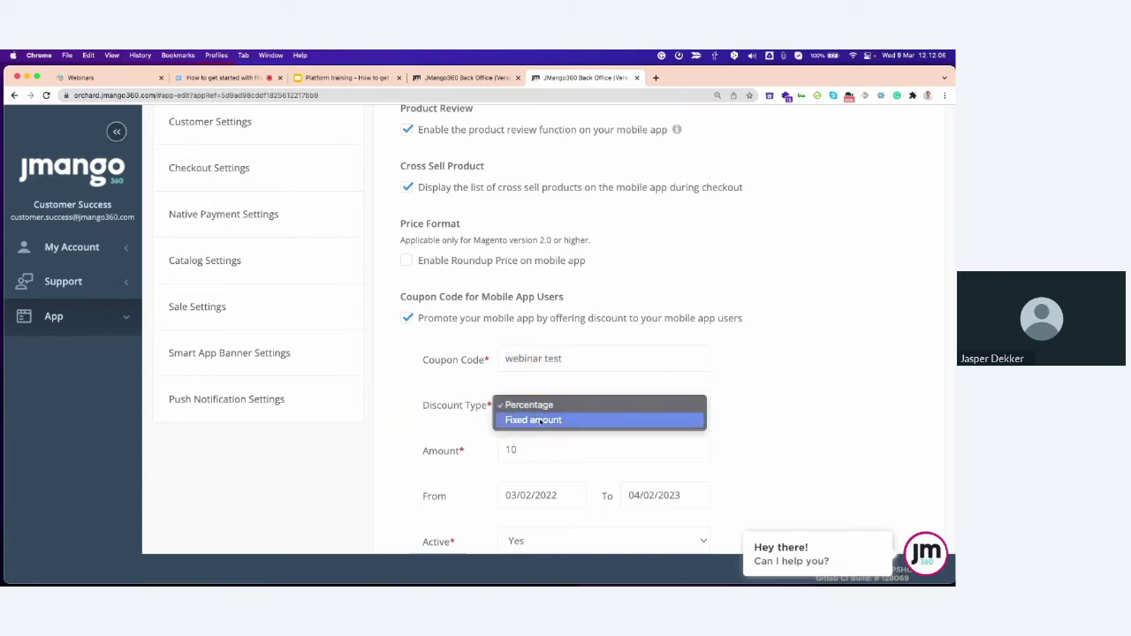
click(533, 406)
scroll(533, 420, down, 1)
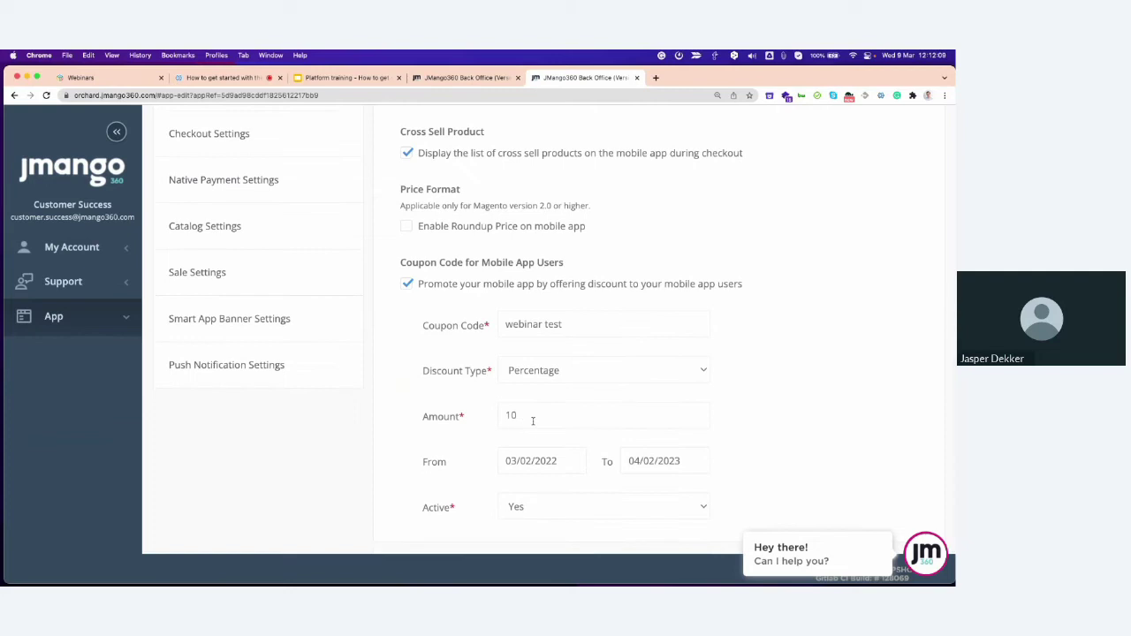
click(565, 462)
click(687, 506)
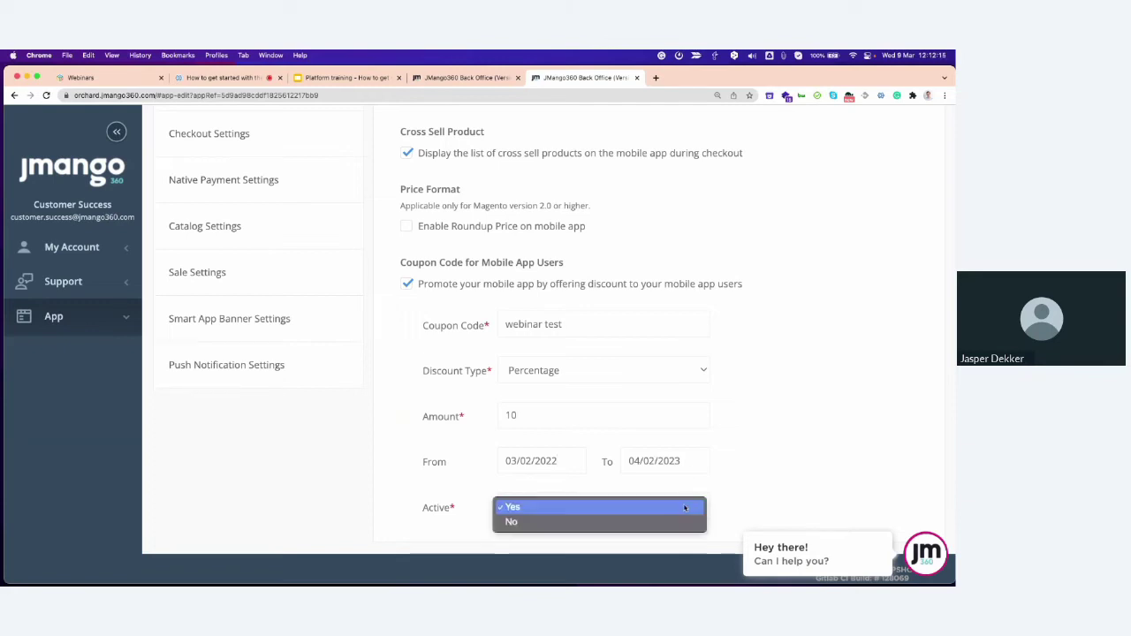
click(687, 507)
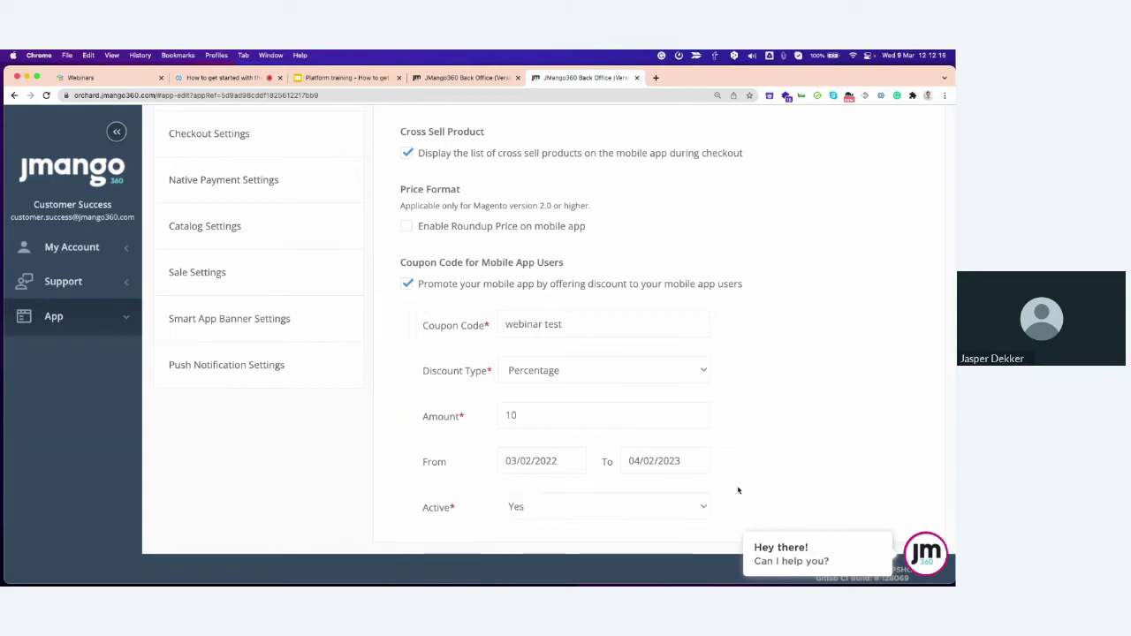
click(582, 328)
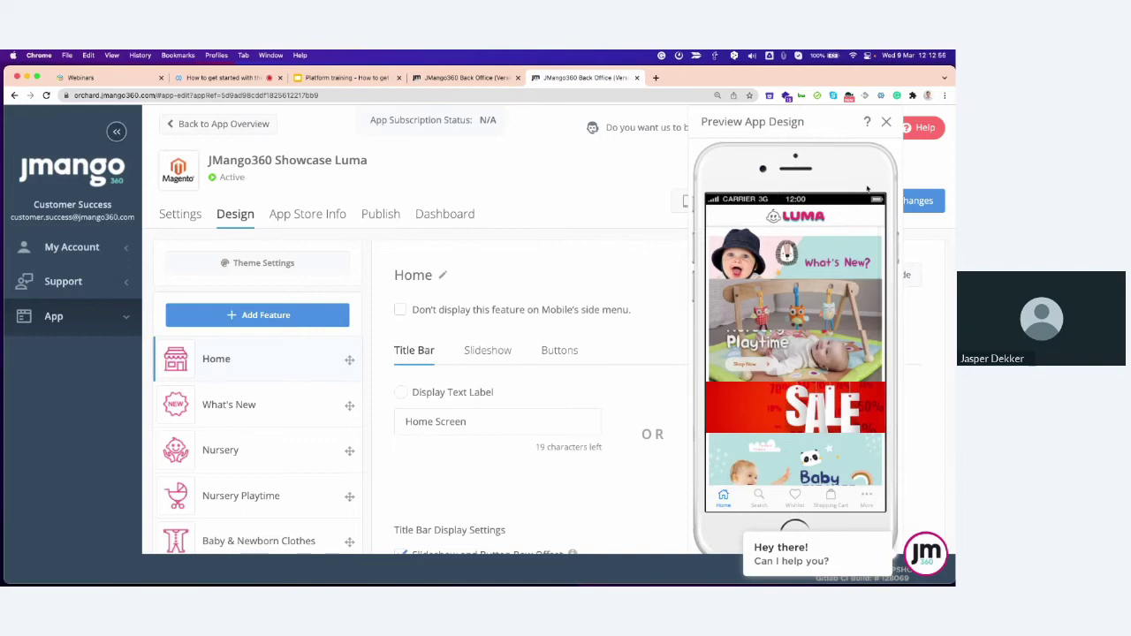
Close the phone preview and scroll down the Home feature's Title Bar settings
click(886, 121)
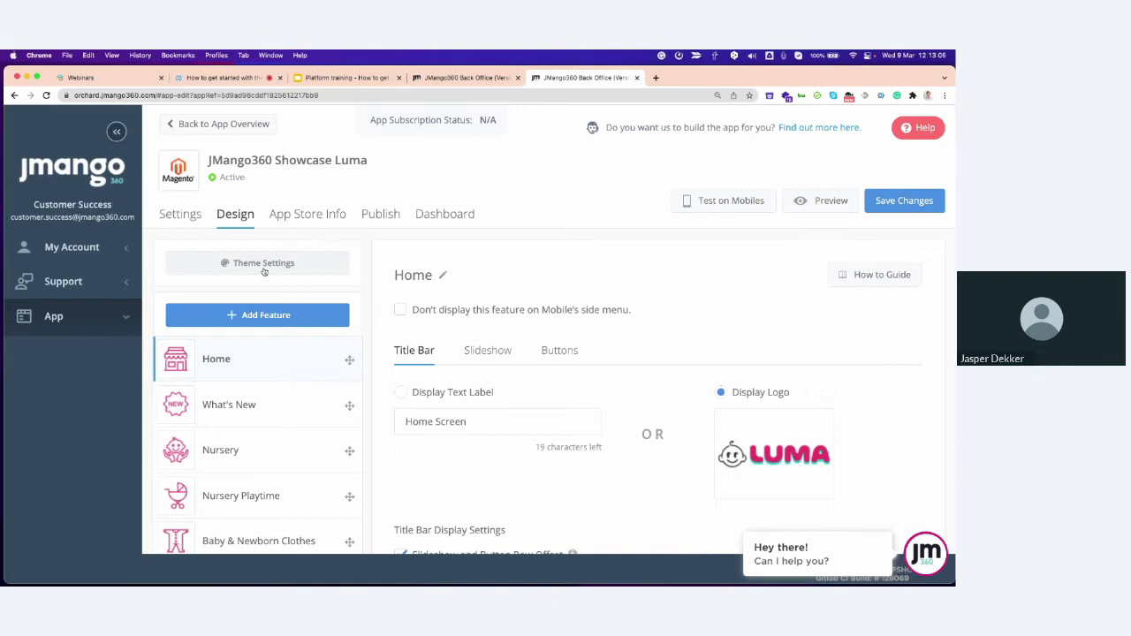
mouse_move(257, 362)
scroll(250, 362, down, 3)
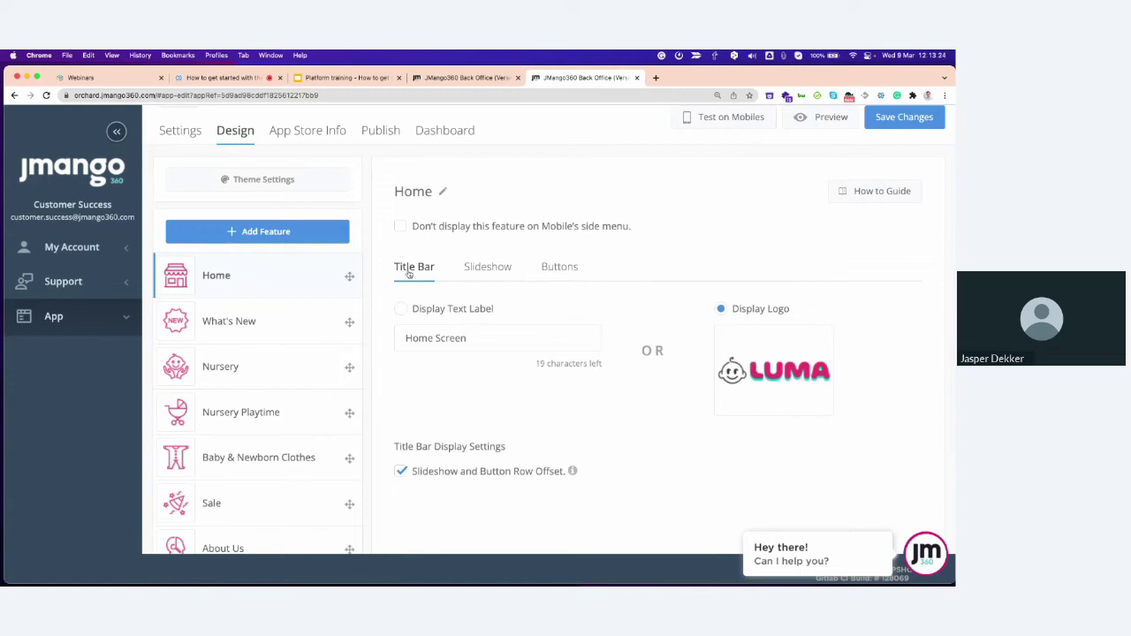
Switch between the Home screen's Slideshow and Buttons tabs, ending on Row 1's Button 1 settings
click(493, 274)
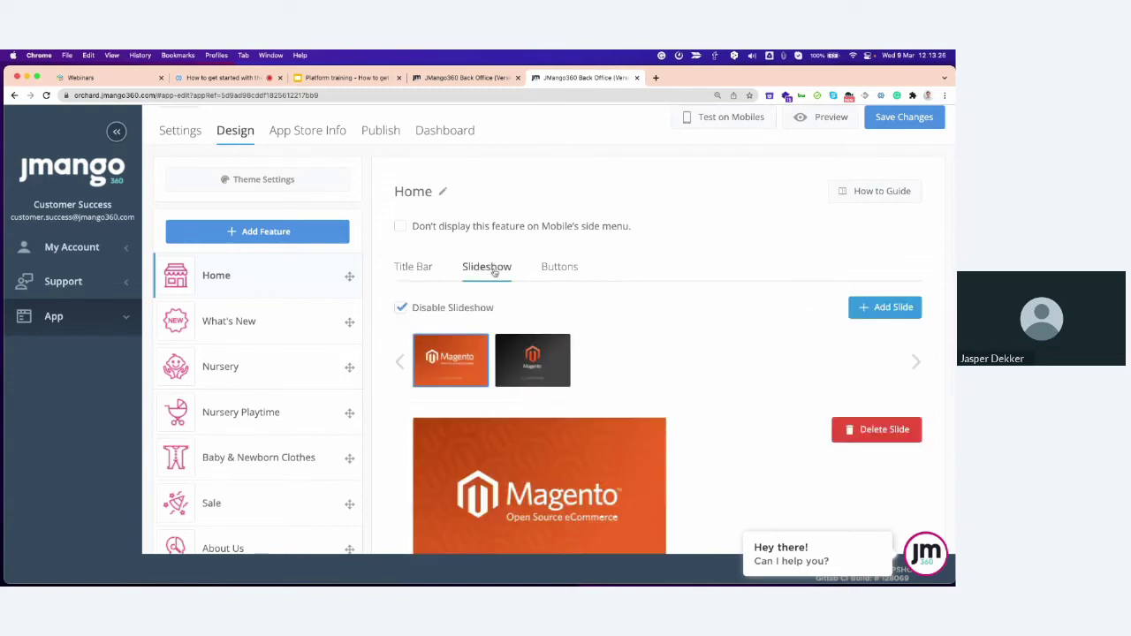
click(550, 270)
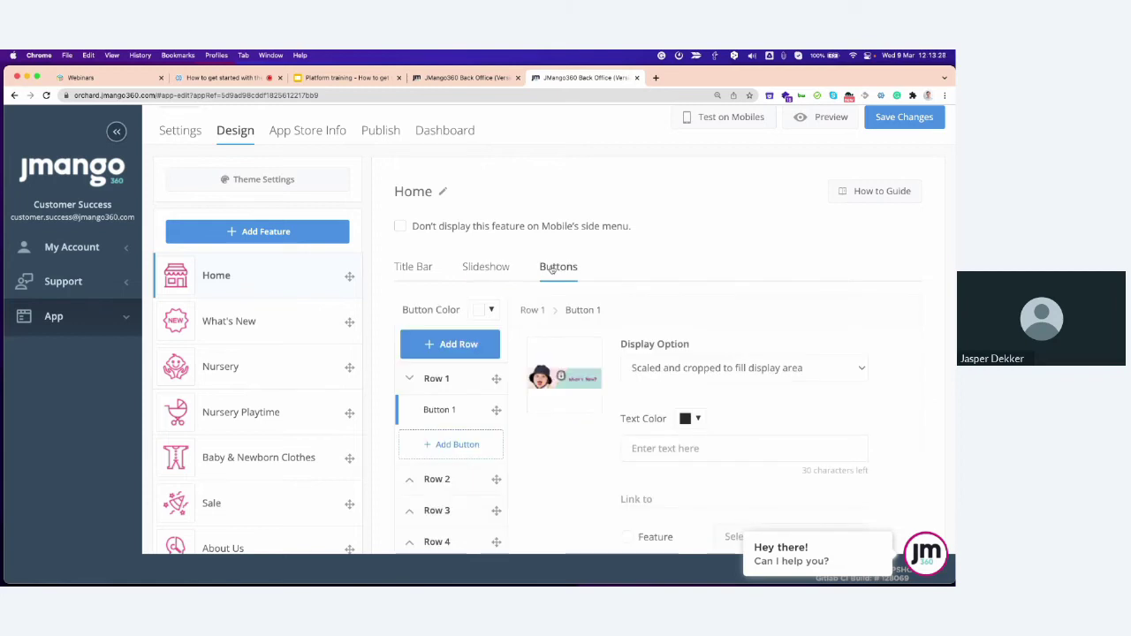
click(473, 274)
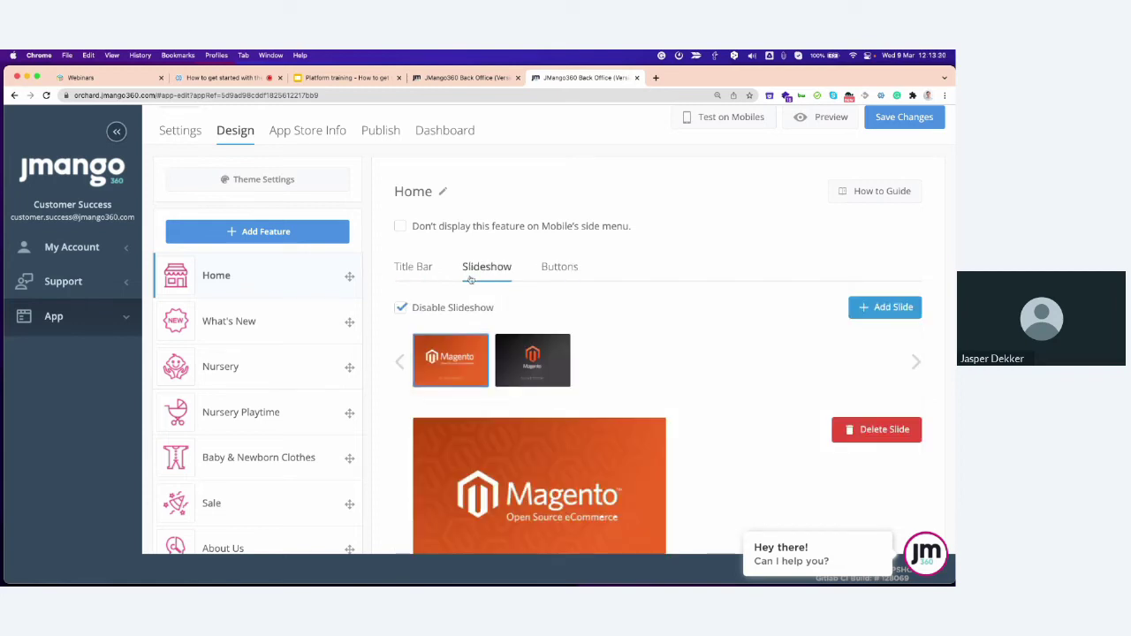
scroll(549, 281, down, 2)
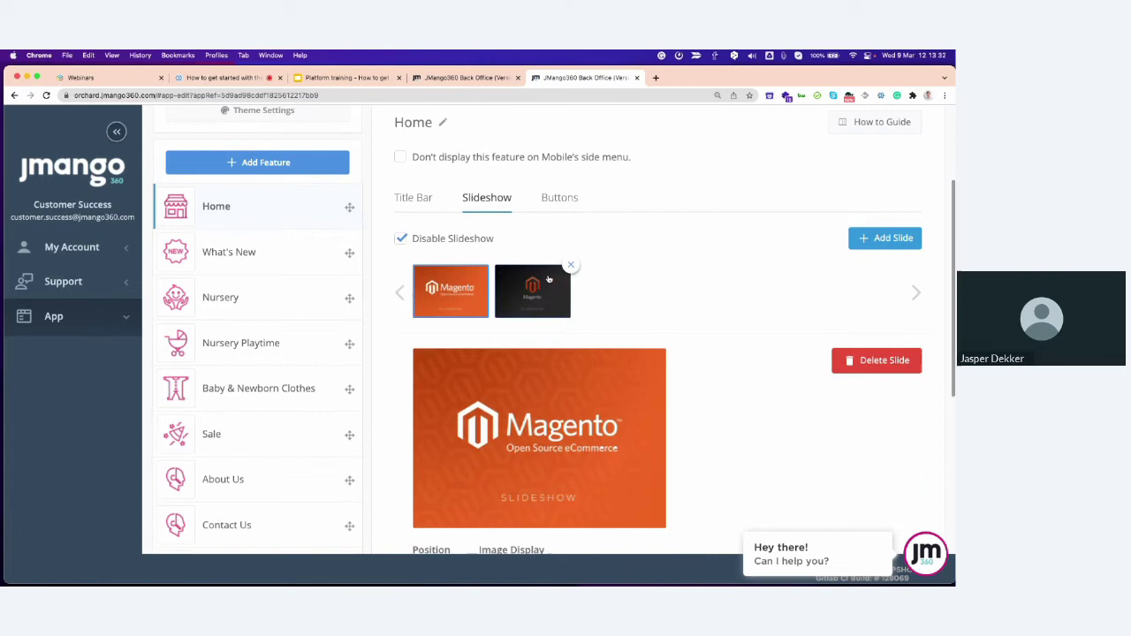
mouse_move(537, 434)
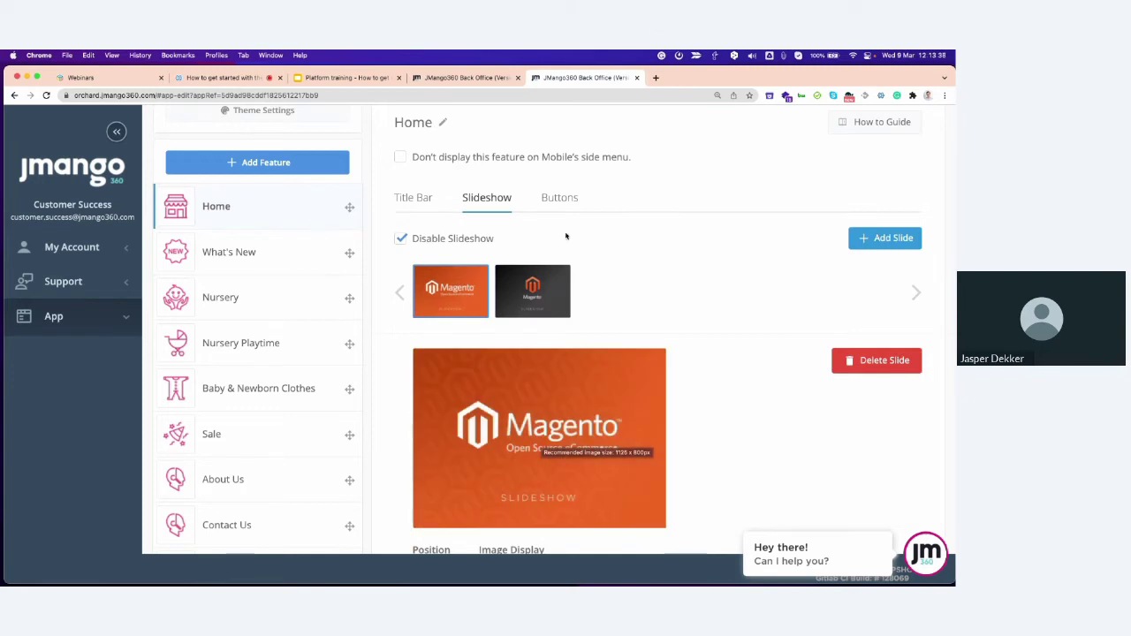
click(564, 202)
mouse_move(485, 341)
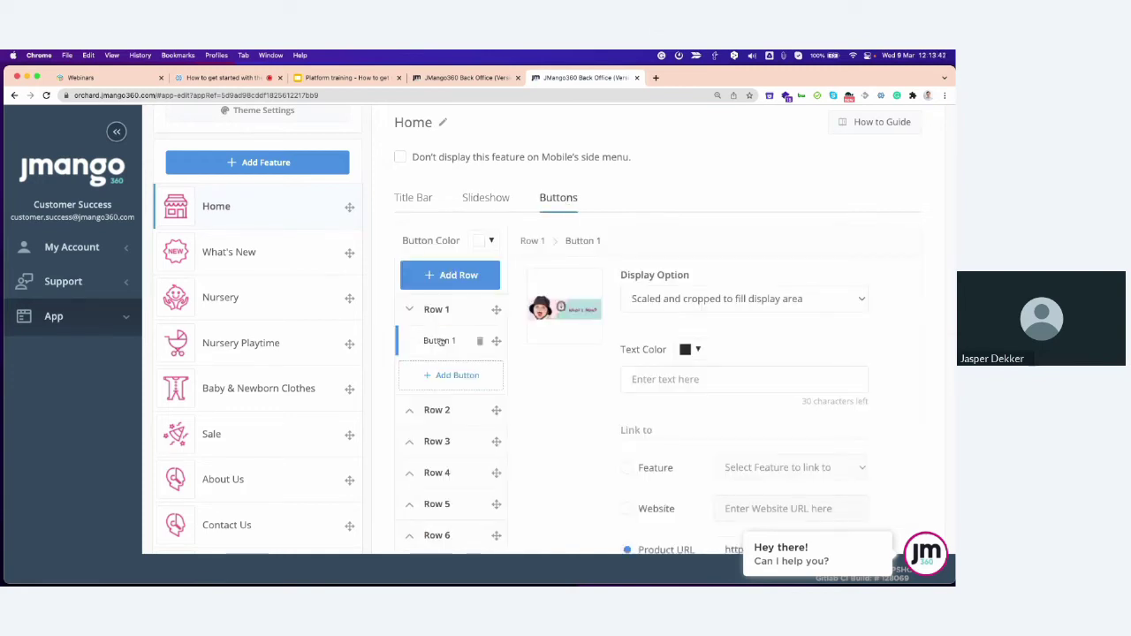
Expand the Home button Rows 3 through 7 to review their buttons
mouse_move(566, 310)
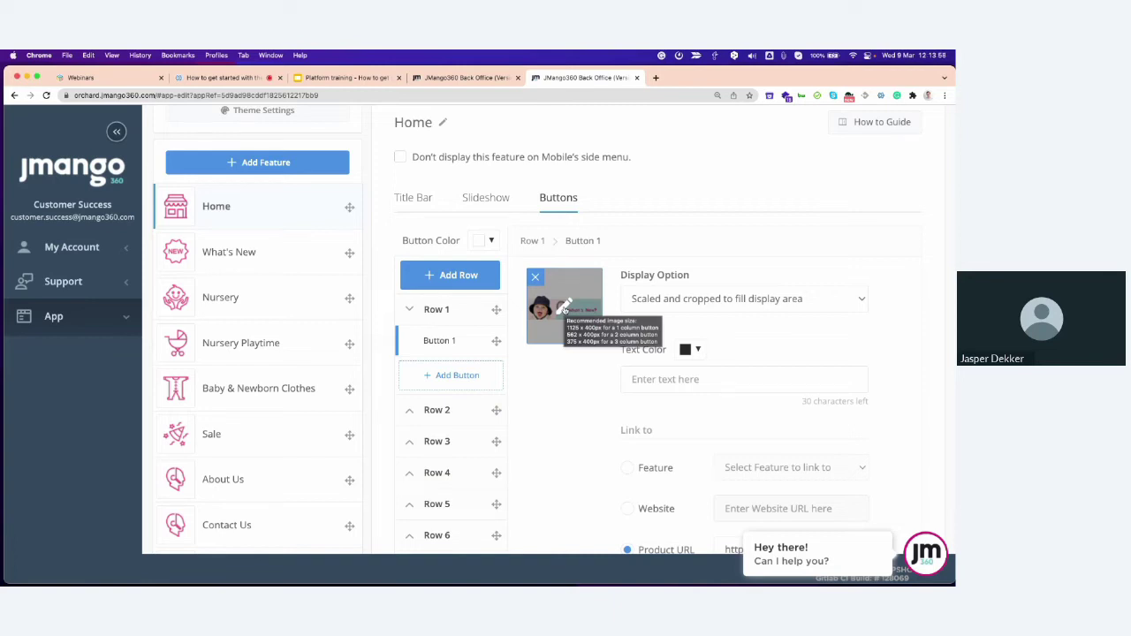
click(438, 442)
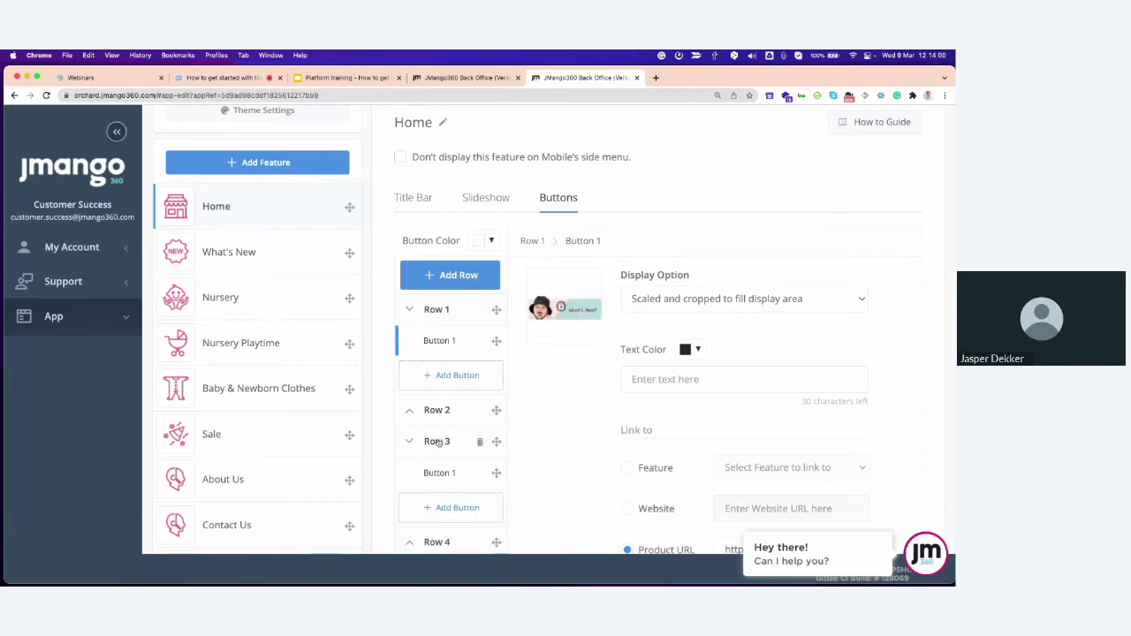
scroll(446, 477, down, 3)
click(444, 473)
scroll(445, 478, down, 2)
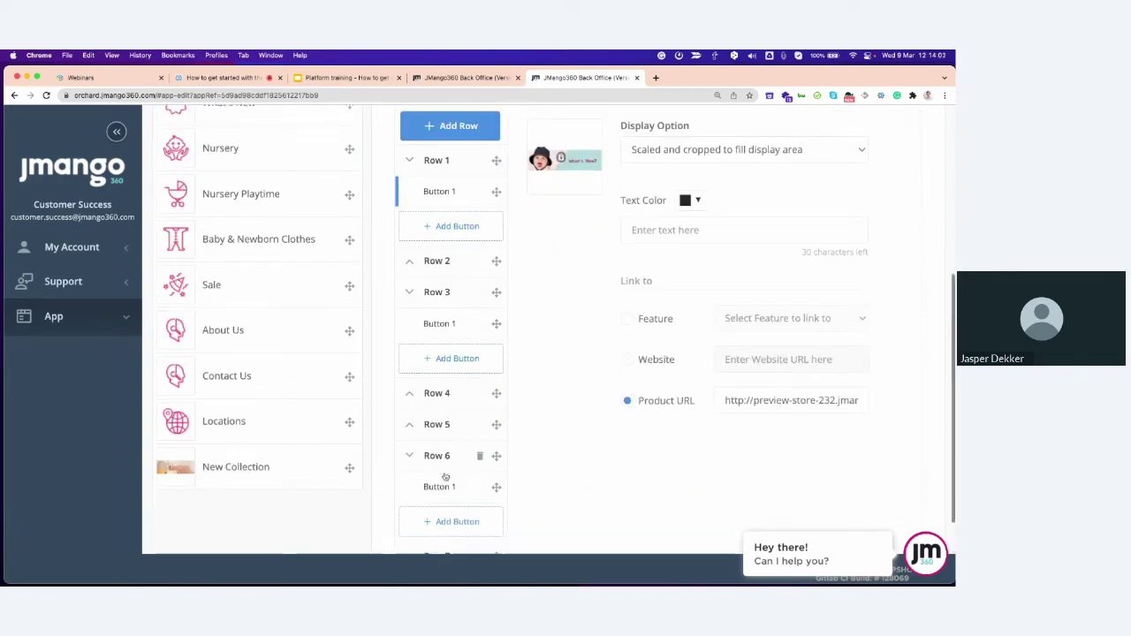
click(440, 500)
click(438, 421)
click(446, 371)
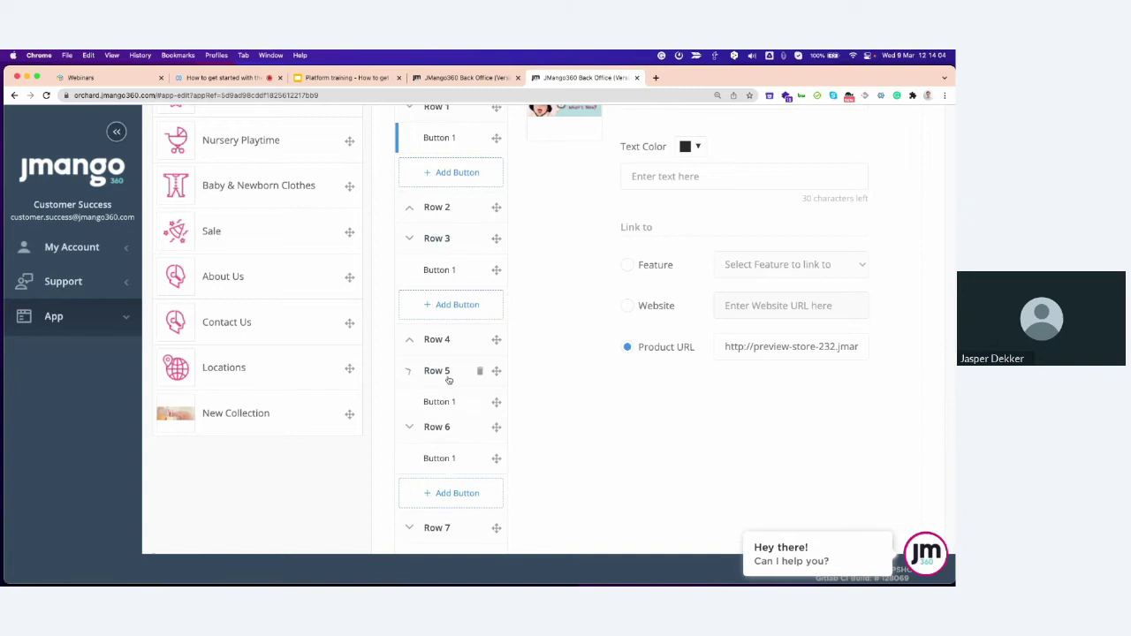
click(448, 343)
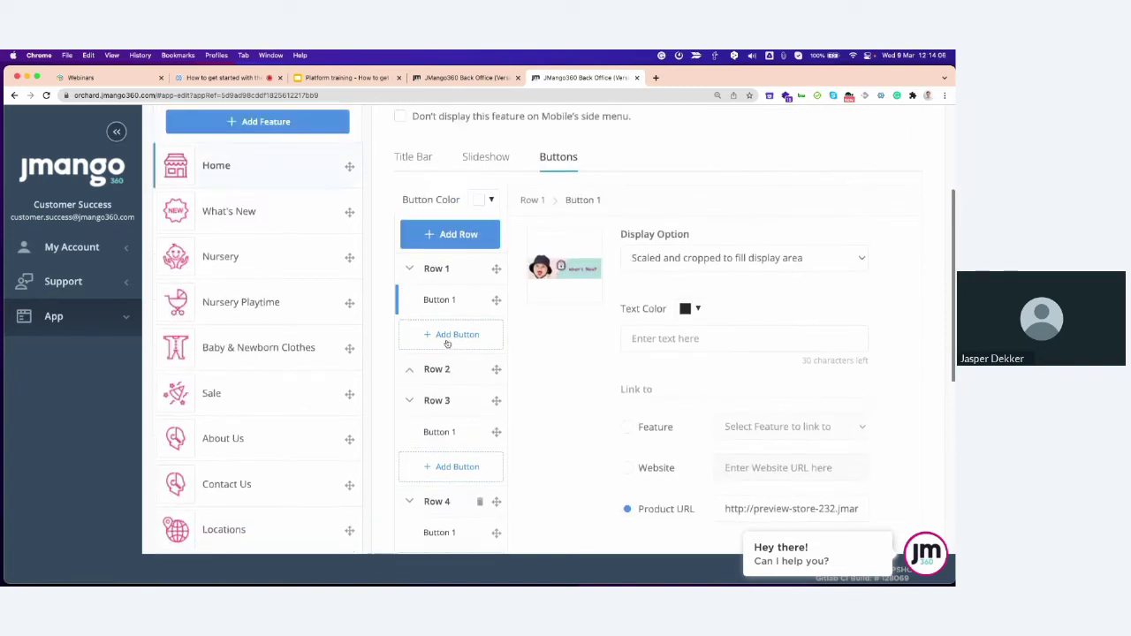
click(436, 369)
Add a new empty Button 2 to Row 2, then collapse the row
click(443, 402)
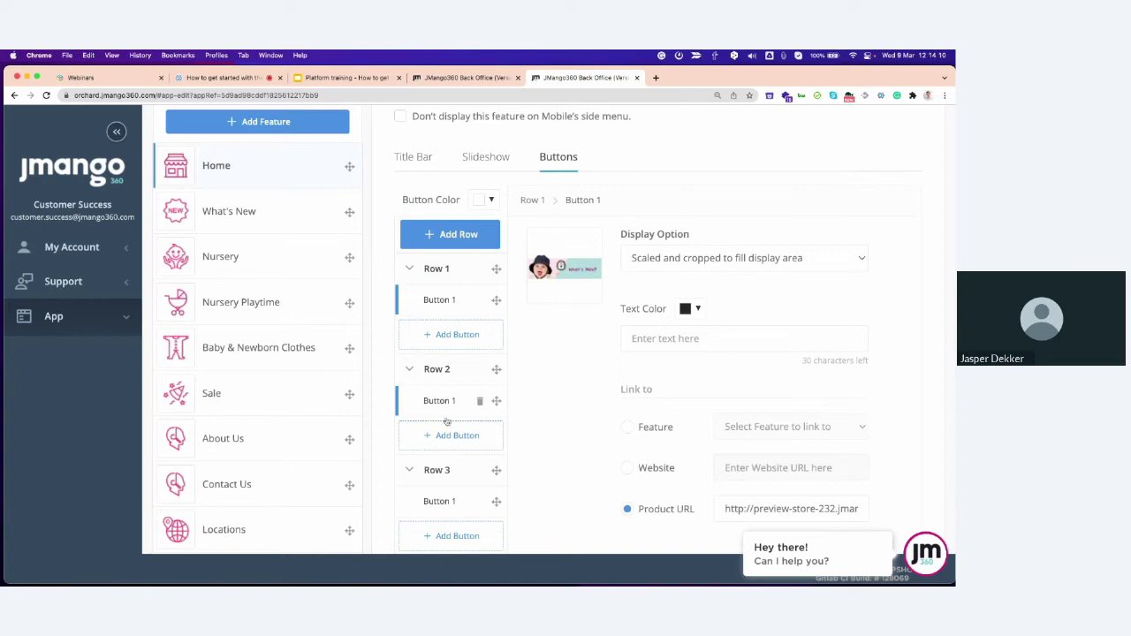
click(450, 435)
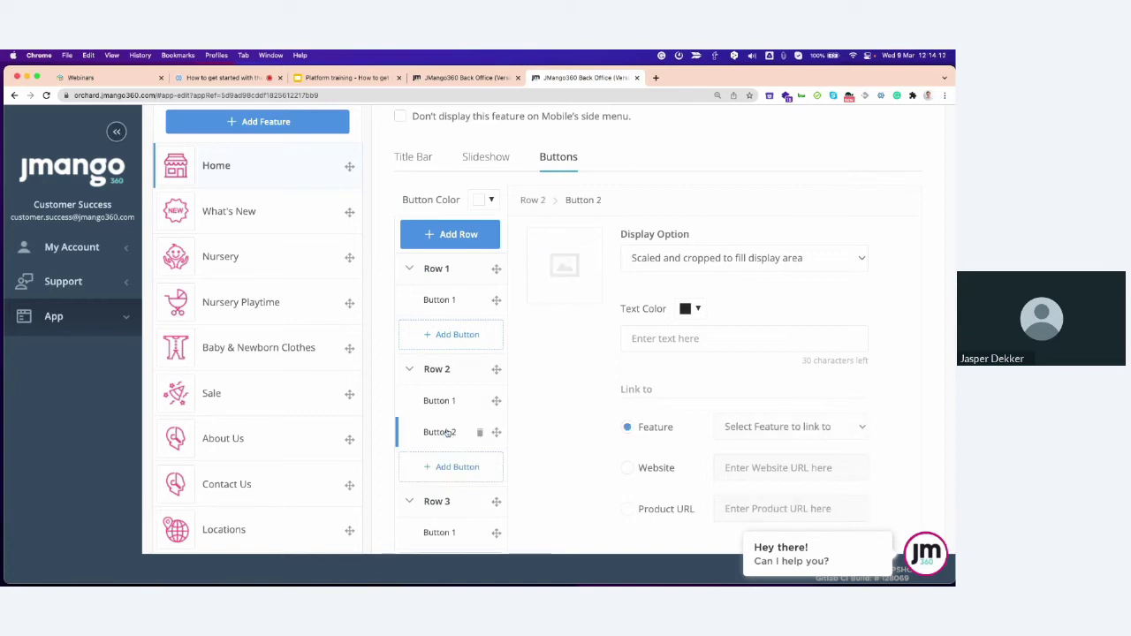
mouse_move(560, 263)
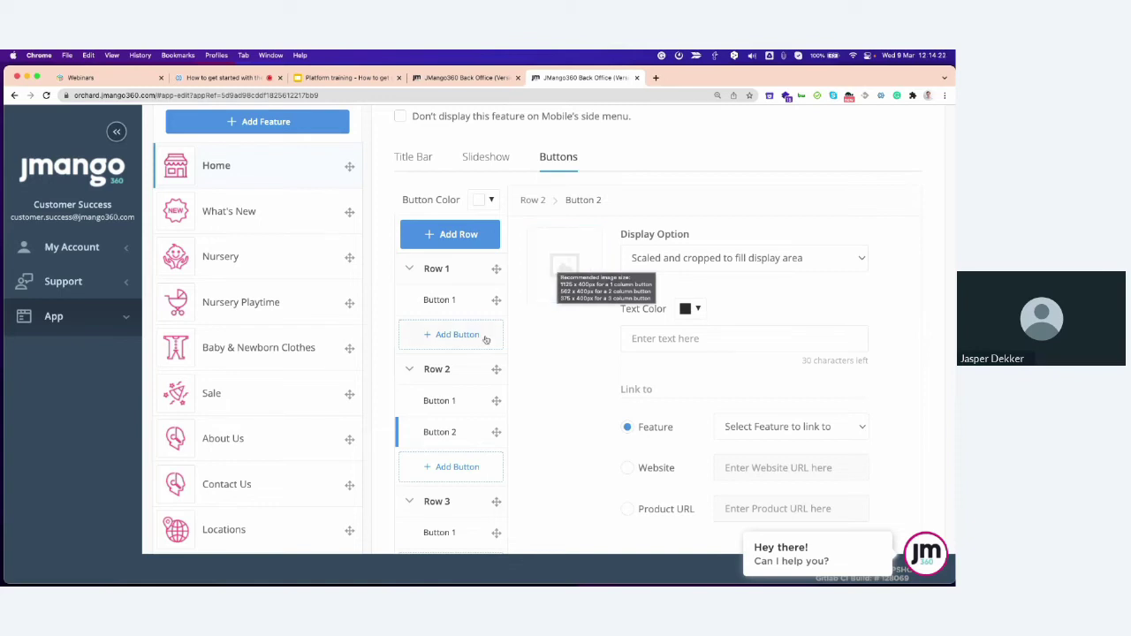
click(410, 370)
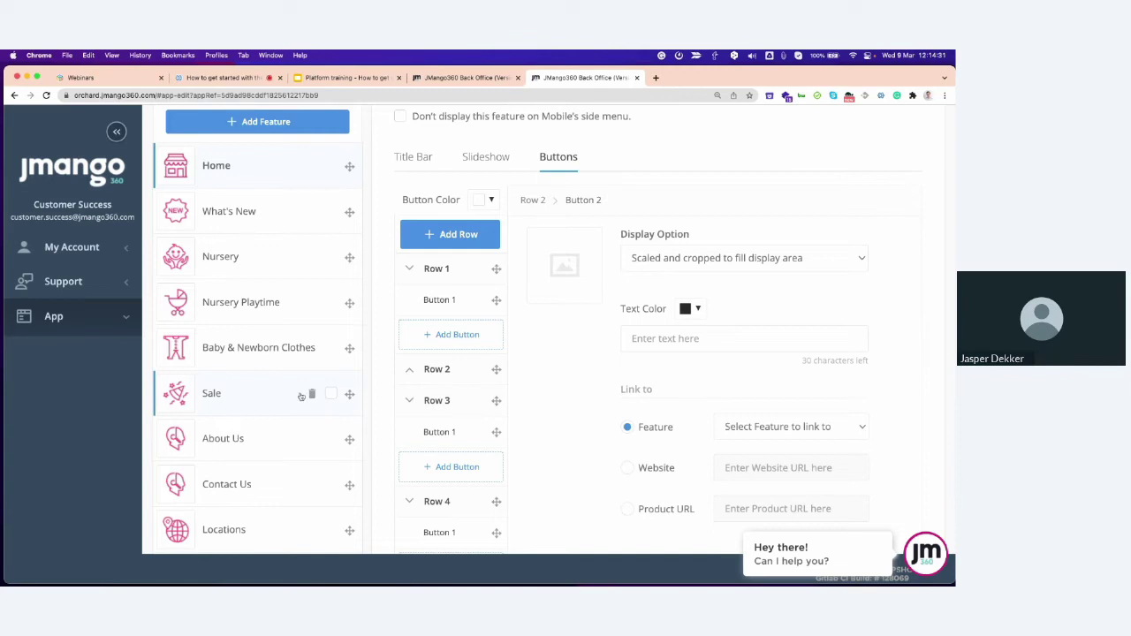
Delete the Sale feature from the app's feature list and confirm the removal
click(311, 394)
click(628, 410)
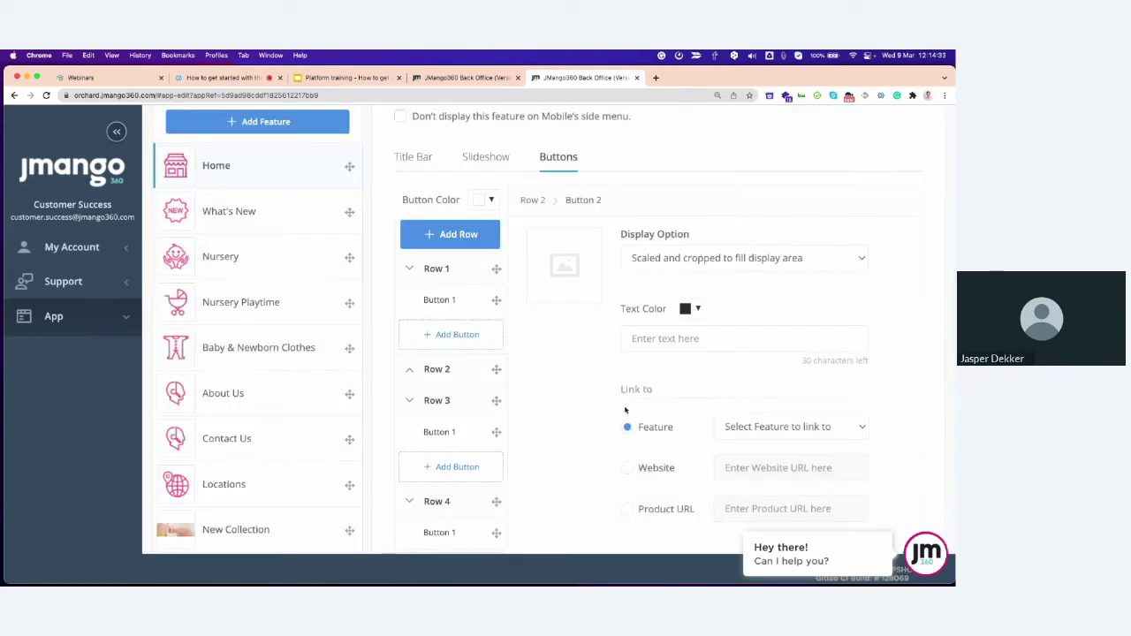
Add a new Product Catalog feature titled SALE
scroll(283, 366, up, 3)
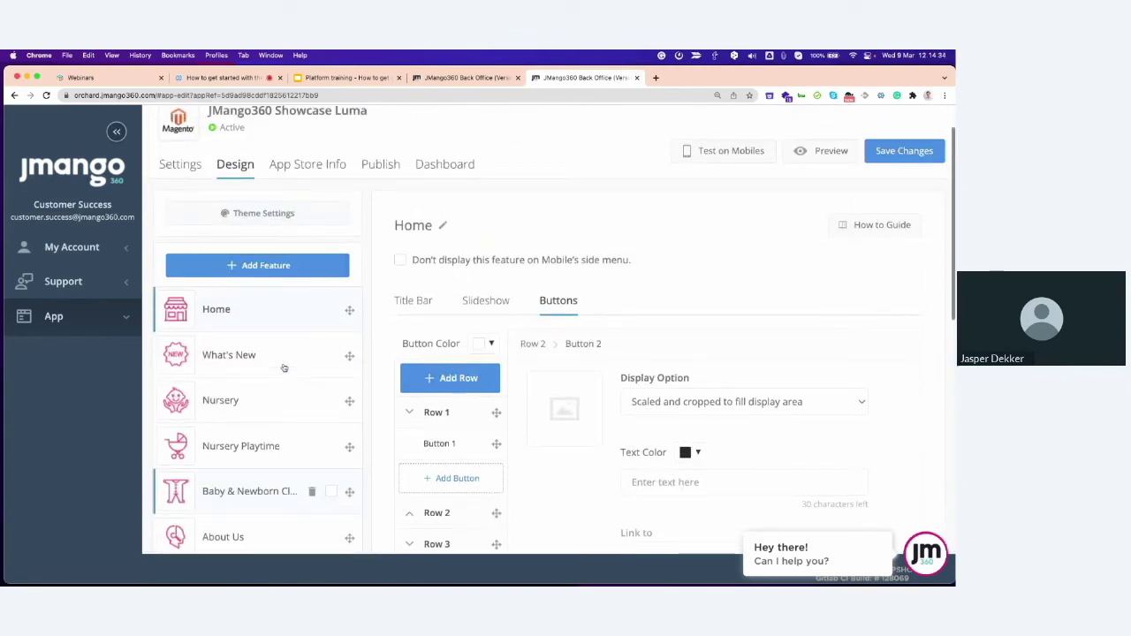
click(271, 272)
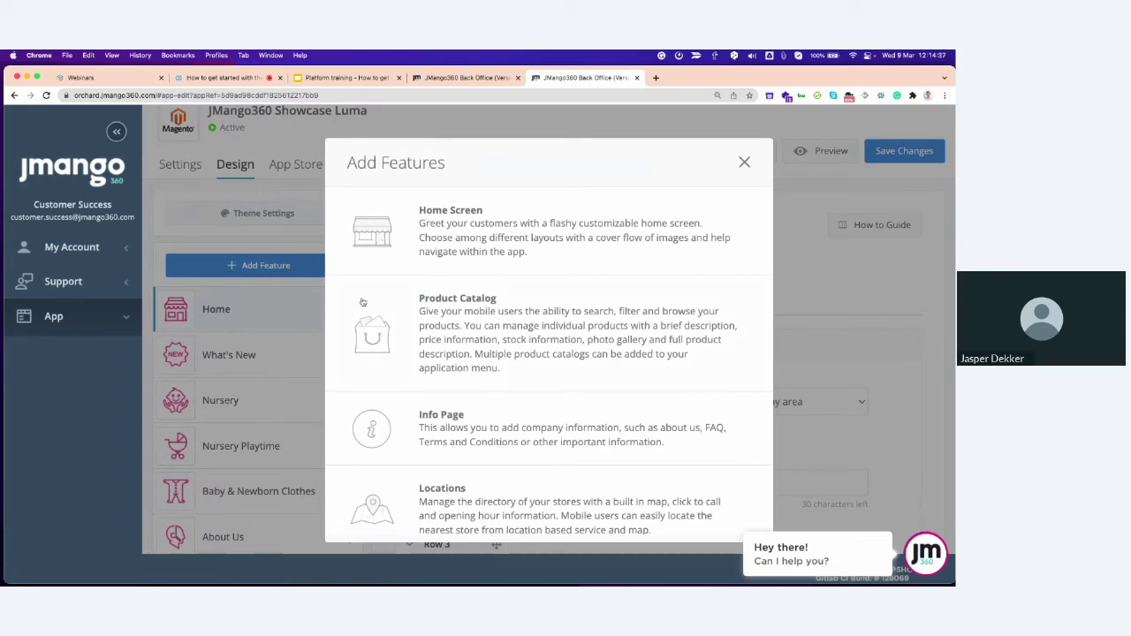
click(470, 327)
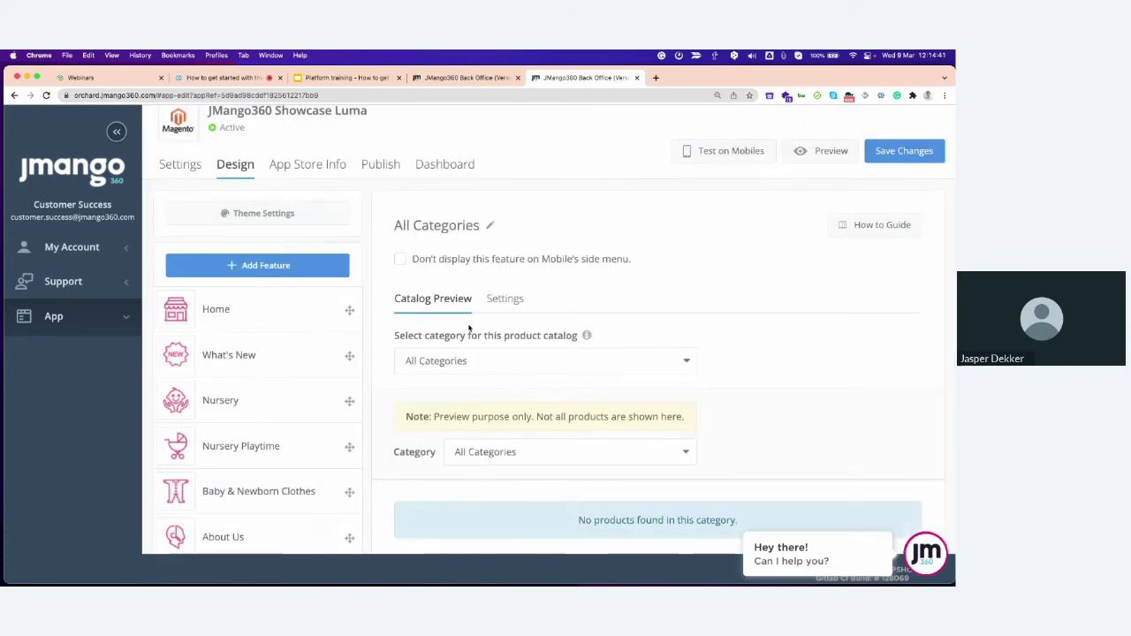
click(490, 225)
drag(491, 226, 402, 227)
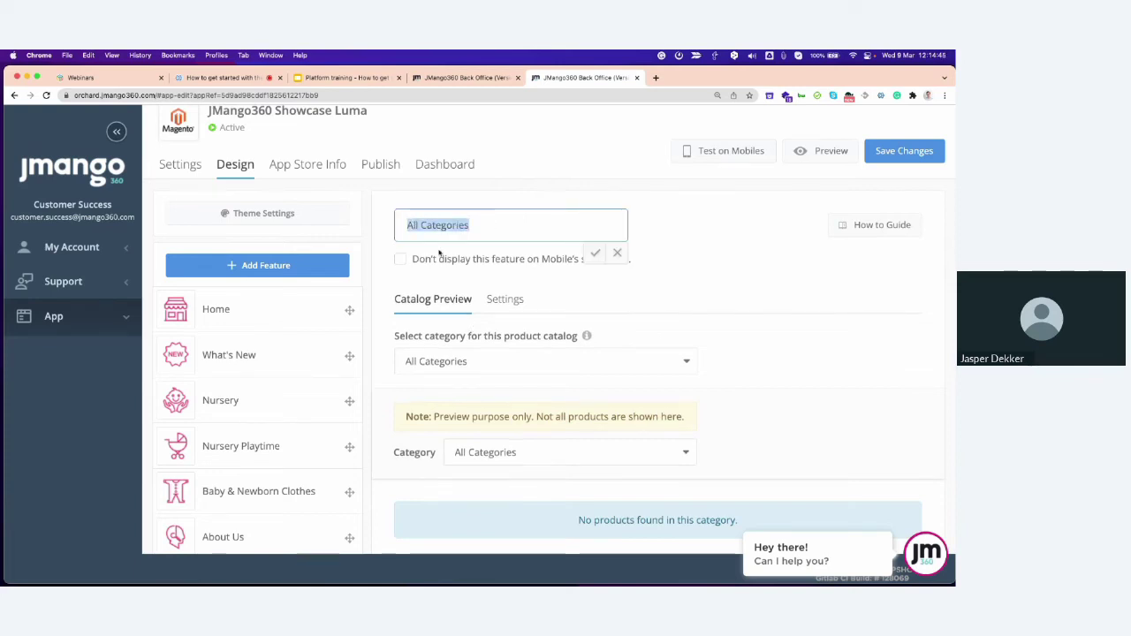
text(SALE)
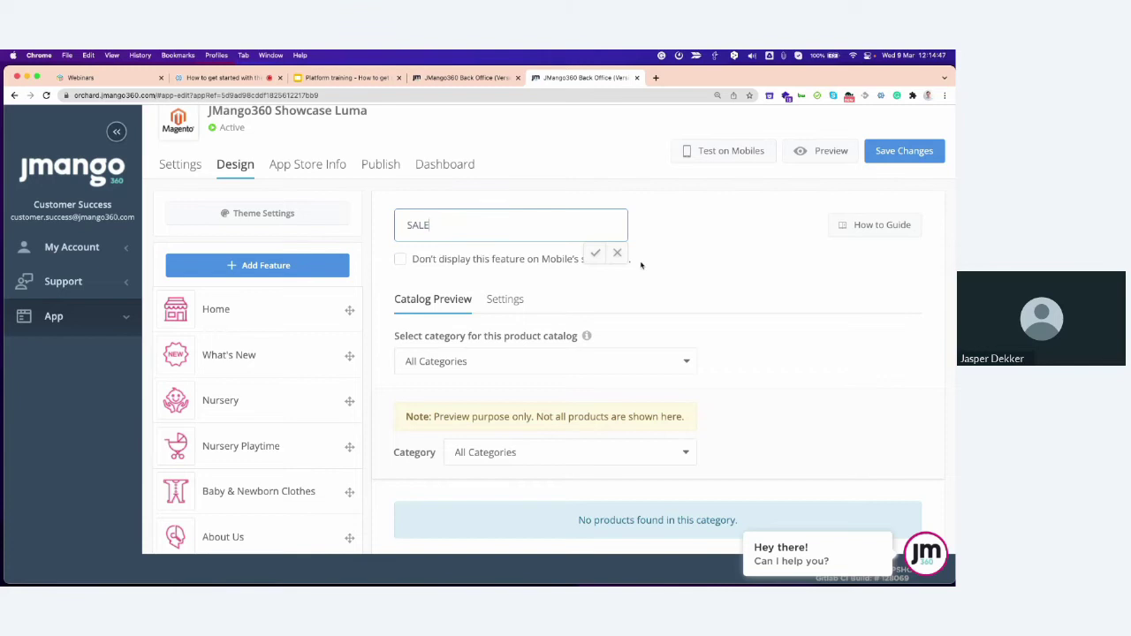
click(594, 255)
Set the catalog's category to Sale under All Categories
click(548, 361)
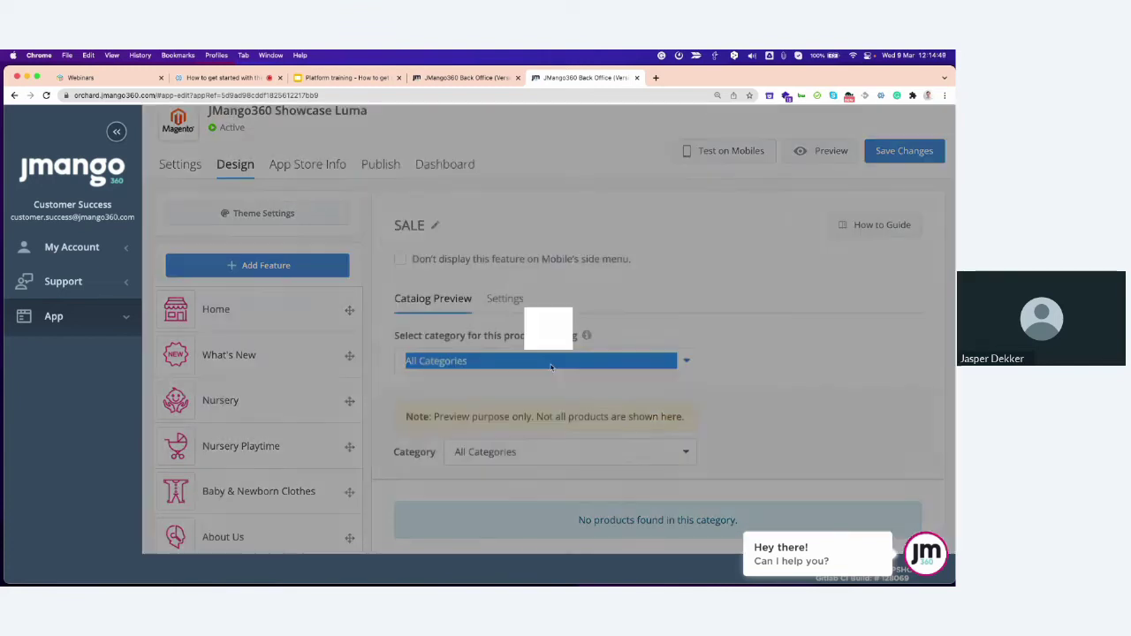
click(386, 242)
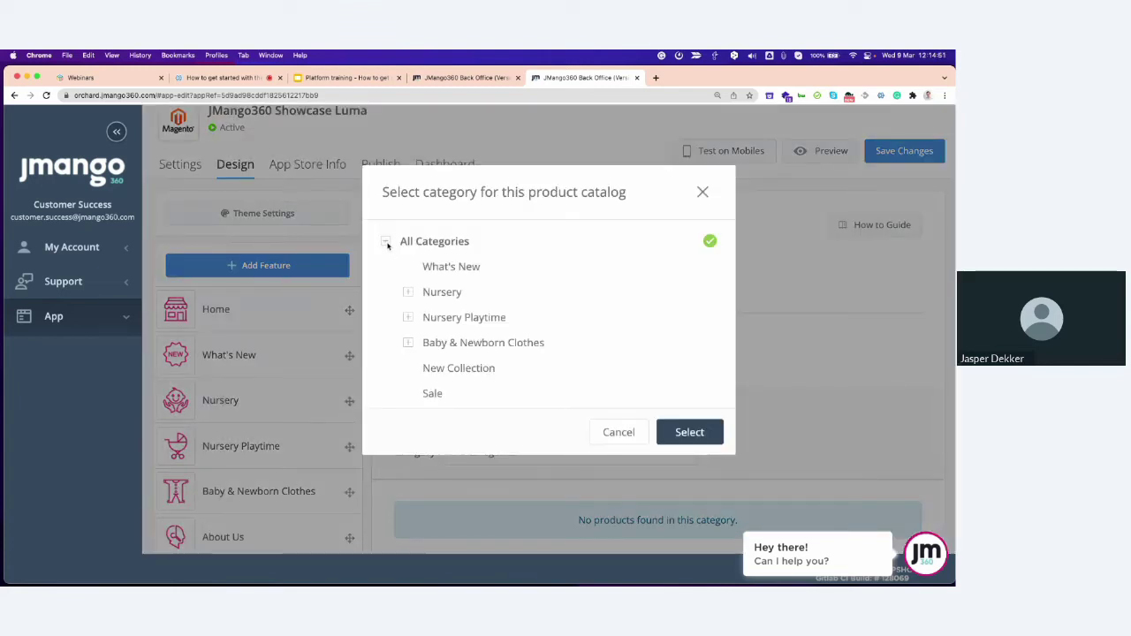
click(437, 392)
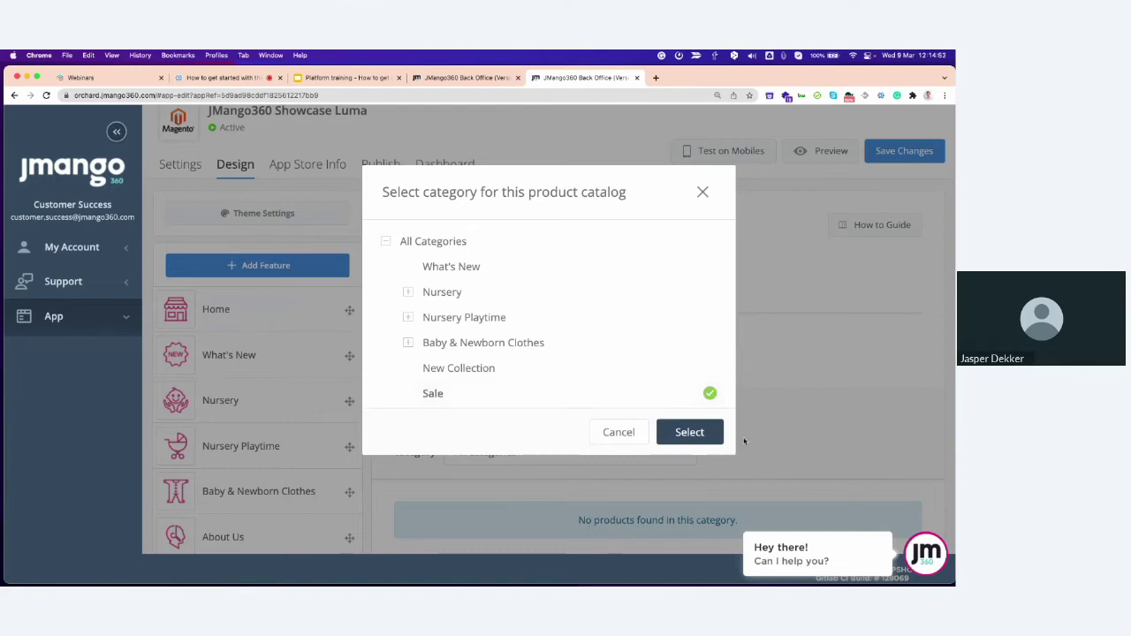
click(690, 432)
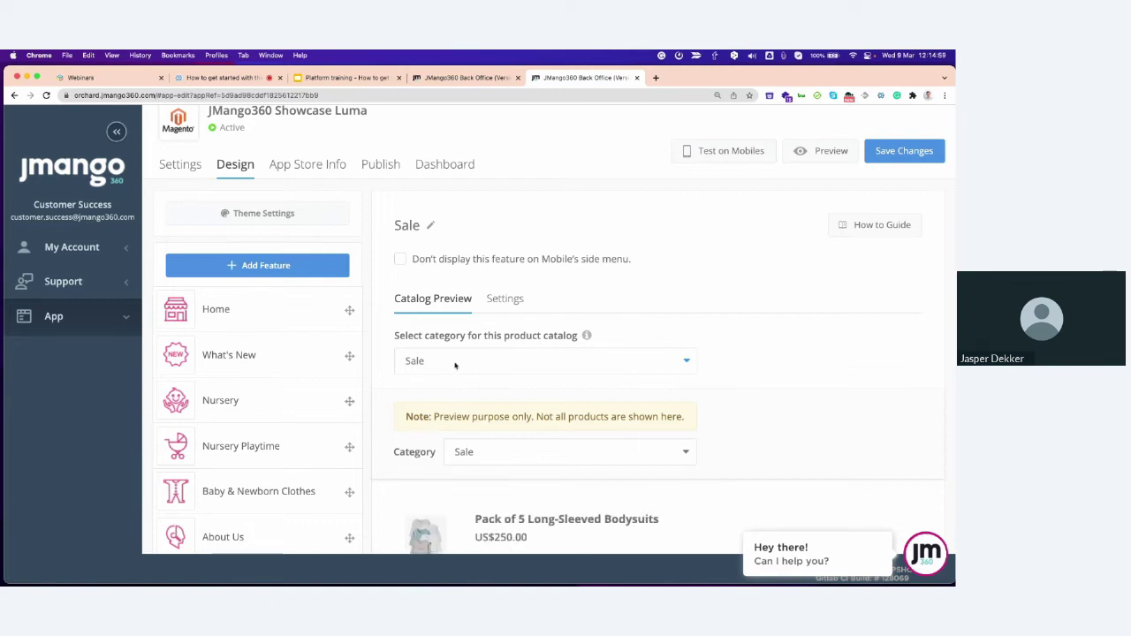
Check the Sale feature's category image settings and scroll through the sale product preview
click(505, 300)
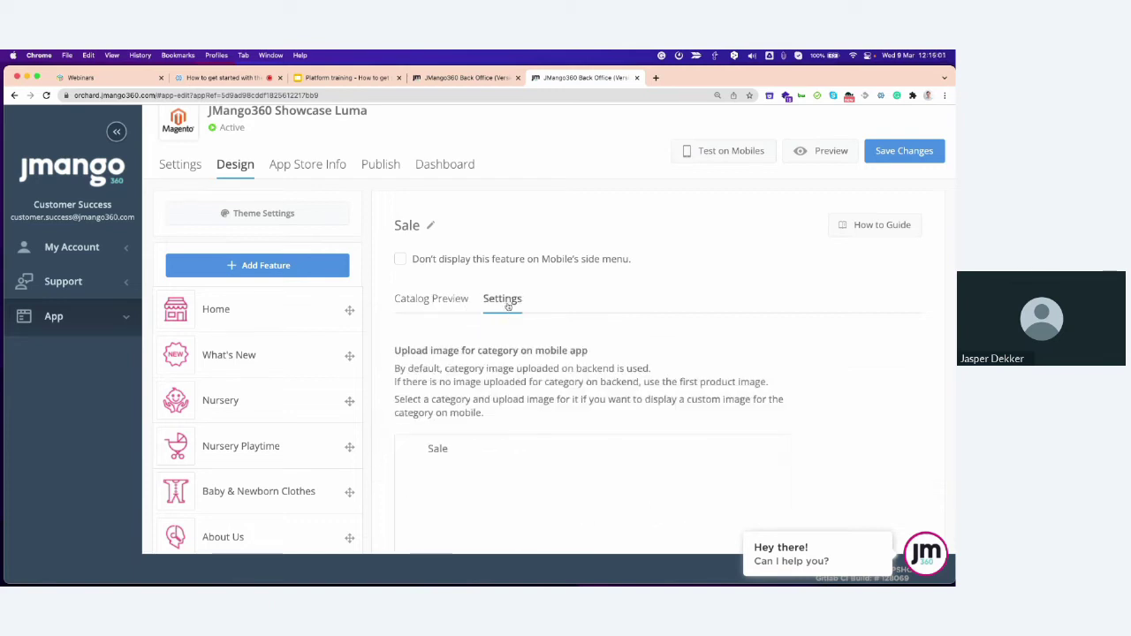
scroll(508, 309, down, 1)
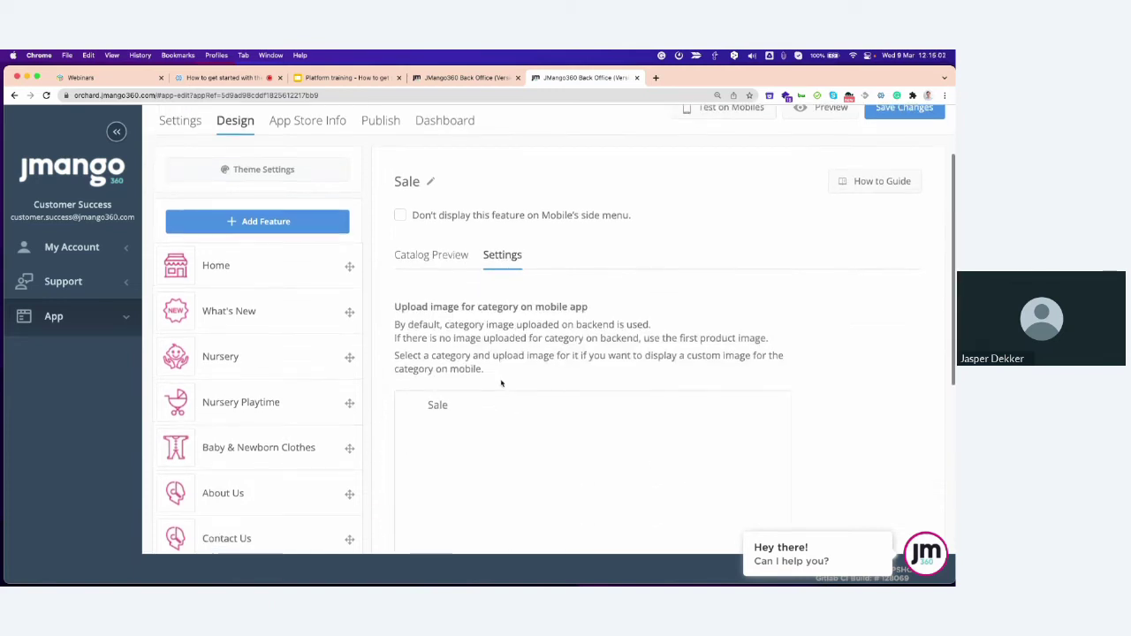
click(433, 256)
scroll(495, 424, down, 3)
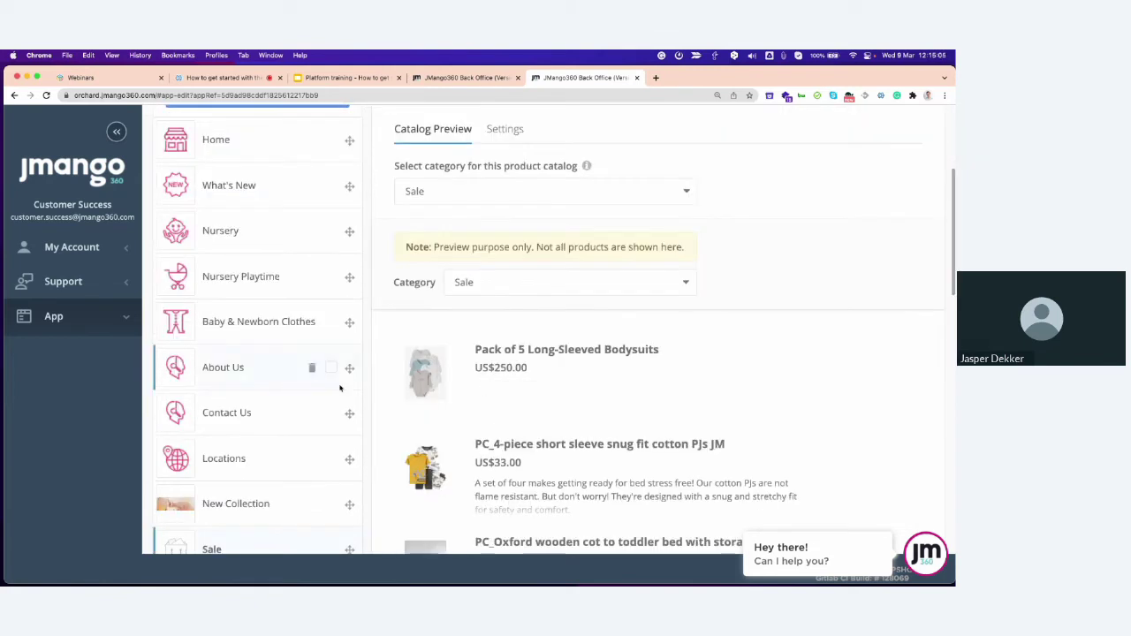
scroll(283, 381, down, 3)
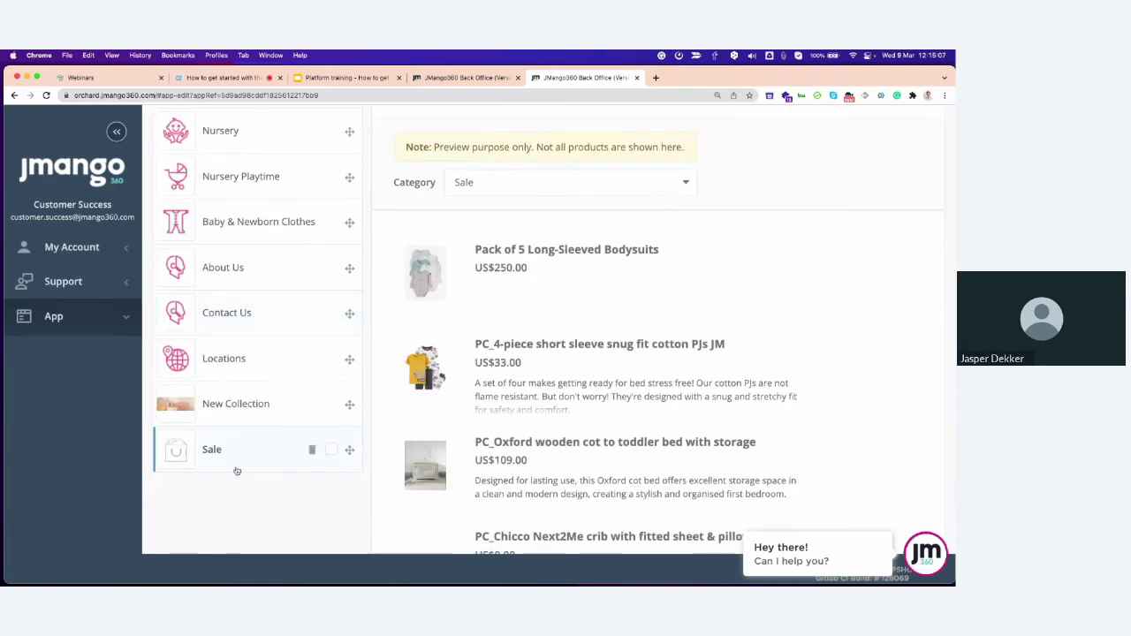
mouse_move(175, 452)
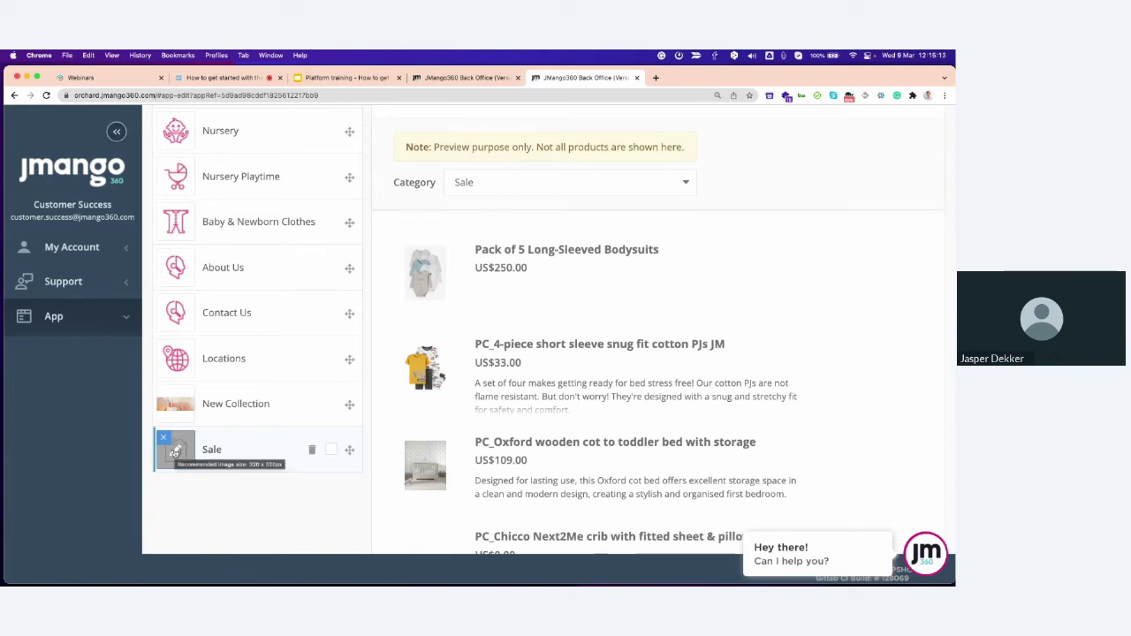
Upload Side-menu Icon Sale.png from the Webinar training folder and apply it as the Sale icon
click(175, 451)
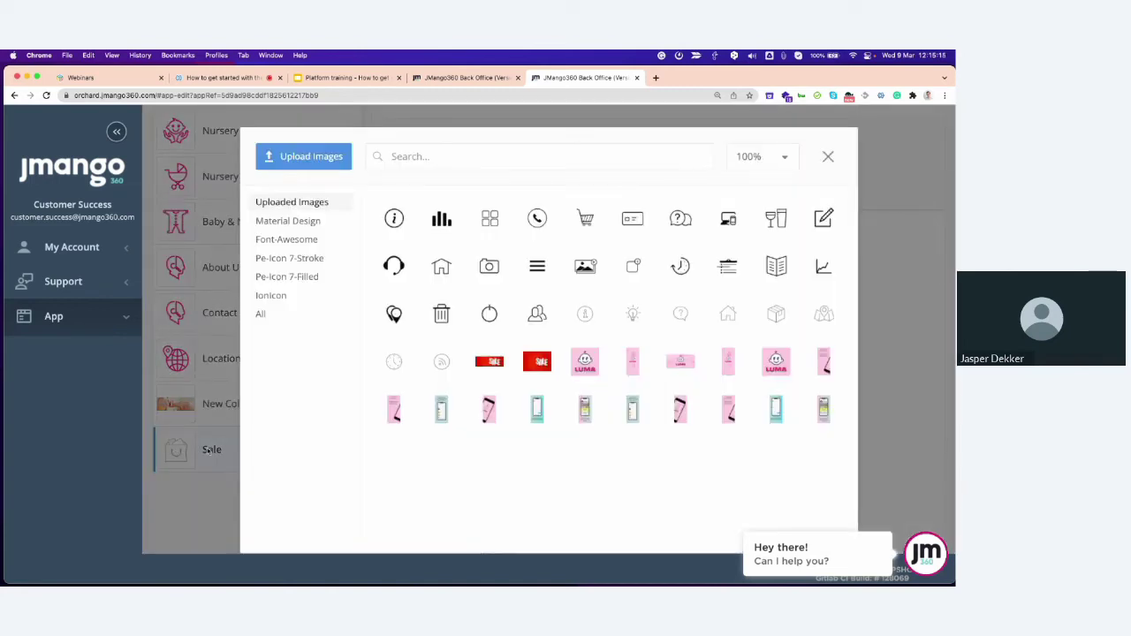
click(303, 157)
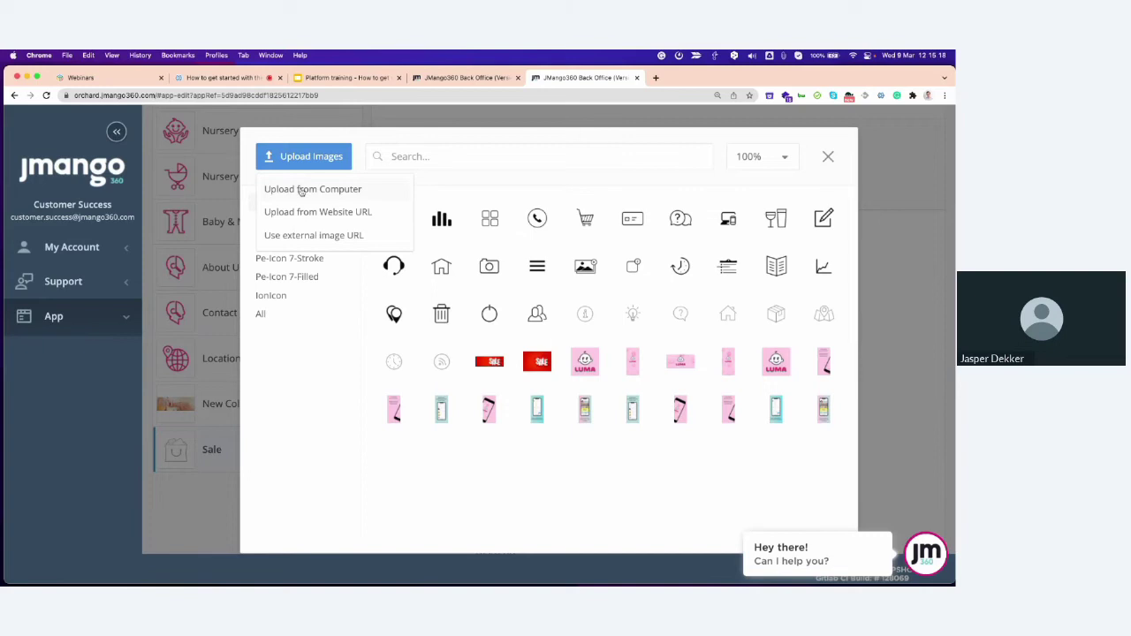
click(301, 191)
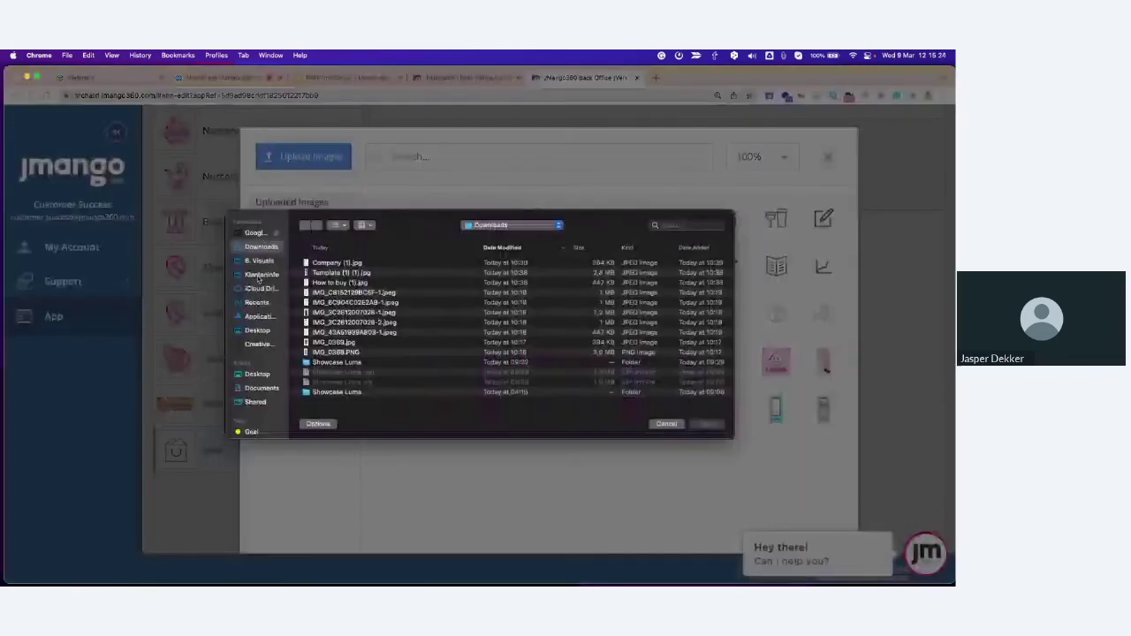
click(261, 262)
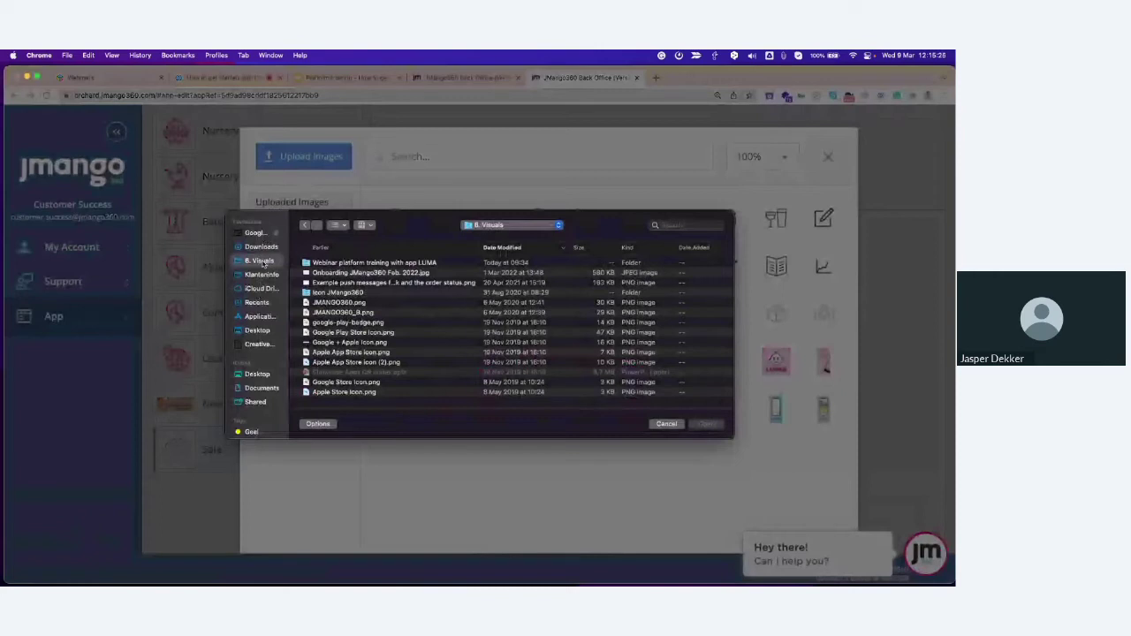
click(352, 265)
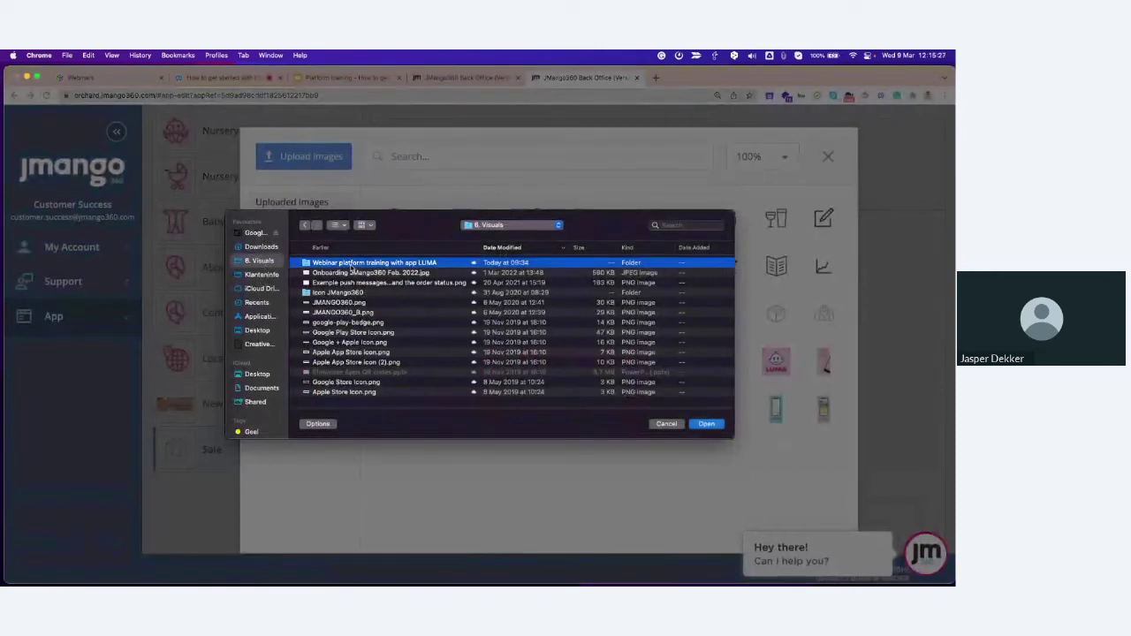
double_click(351, 267)
click(304, 226)
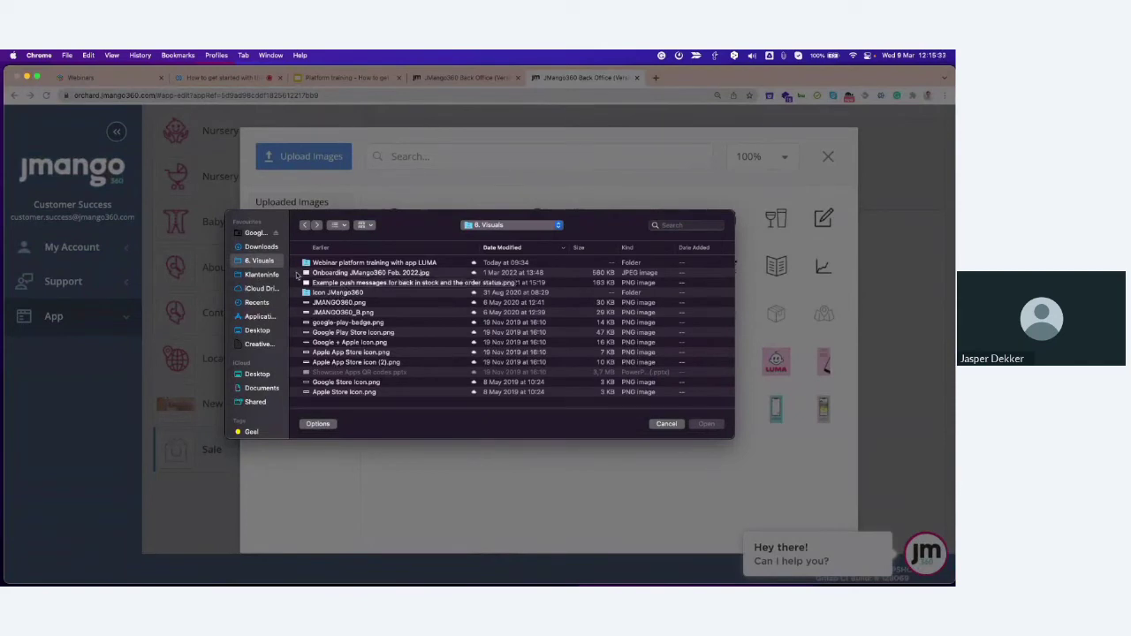
click(355, 265)
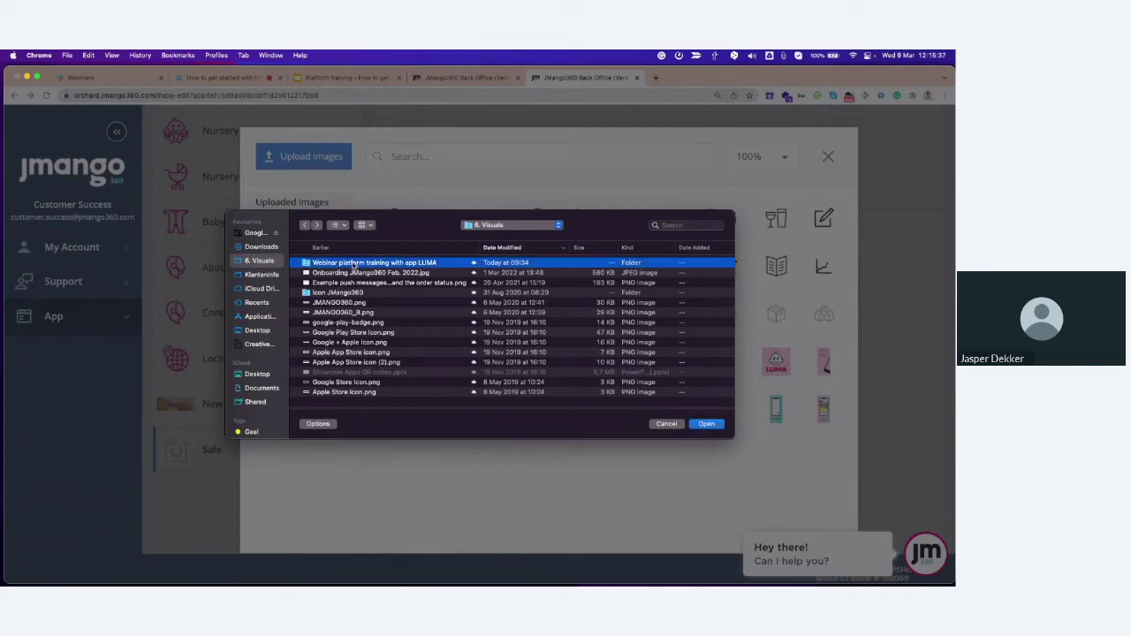
double_click(354, 265)
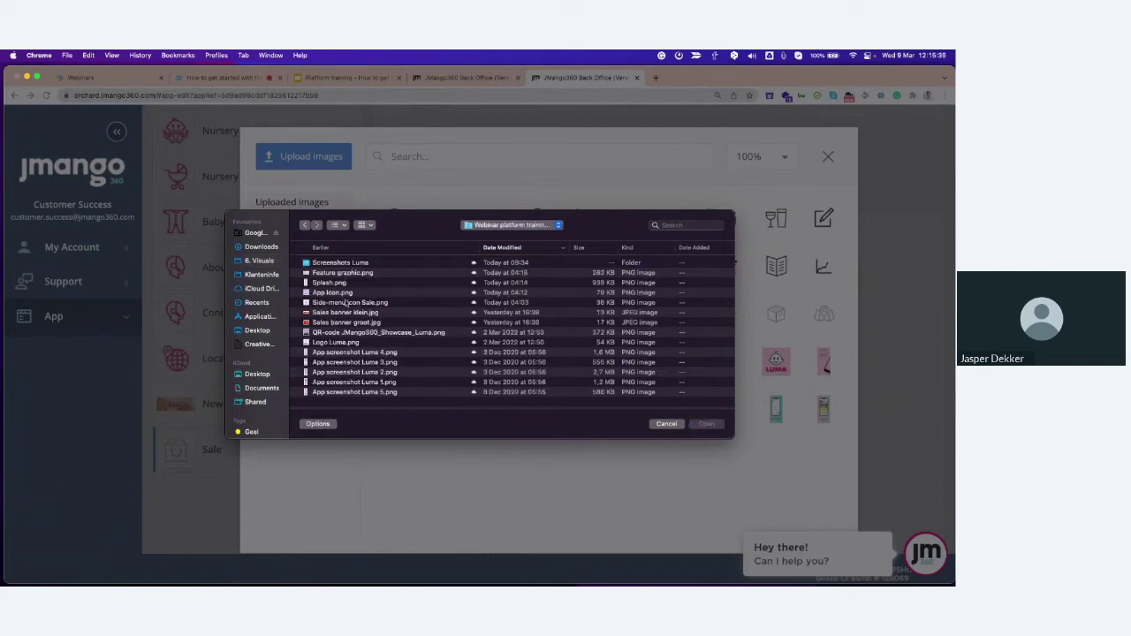
click(346, 303)
click(706, 424)
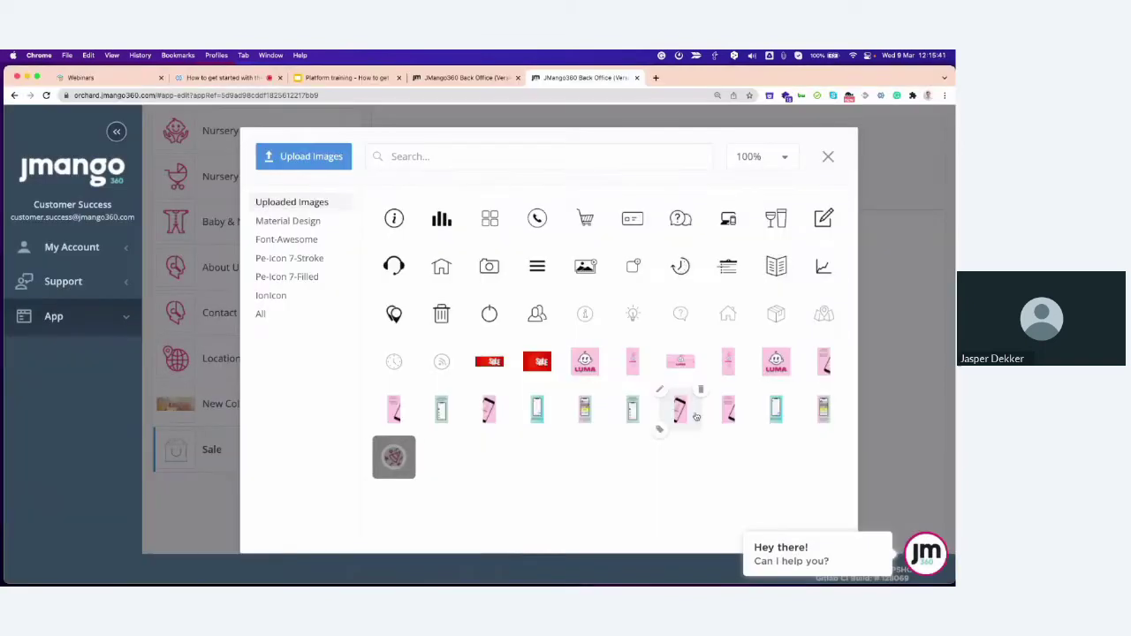
click(393, 456)
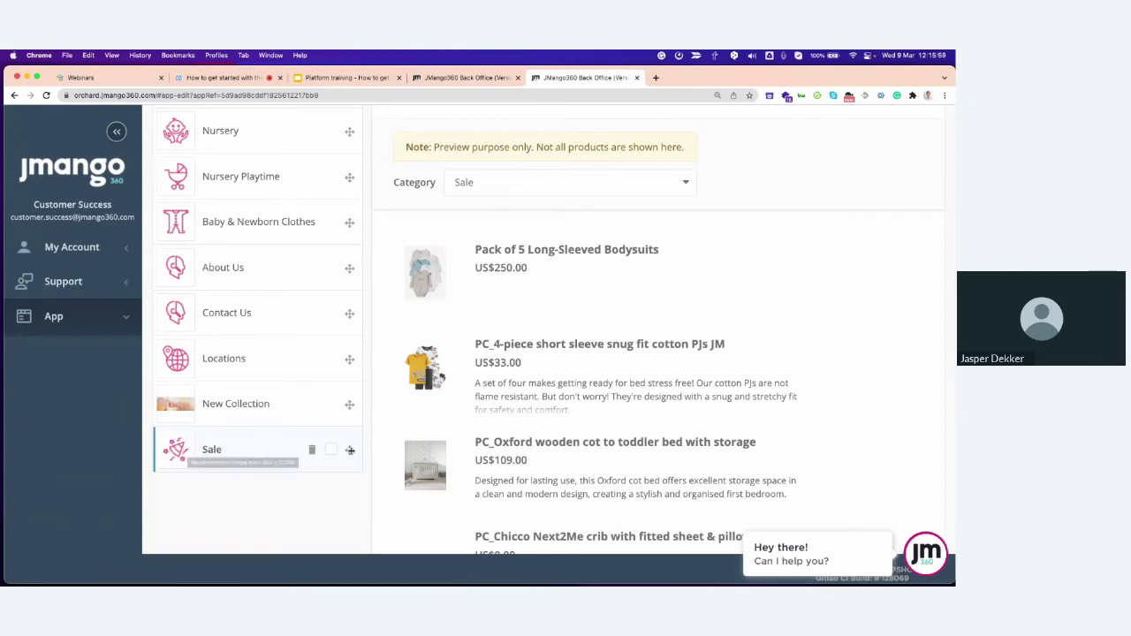
Move Sale up to sit directly below Baby & Newborn Clothes in the feature list
drag(350, 450, 331, 249)
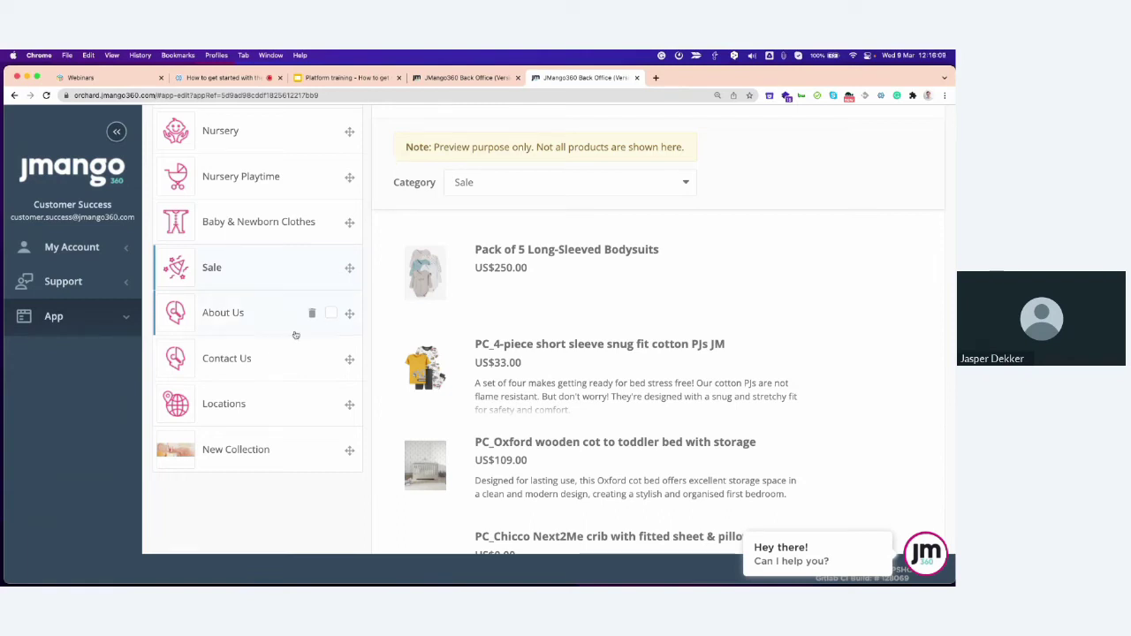
scroll(301, 318, up, 5)
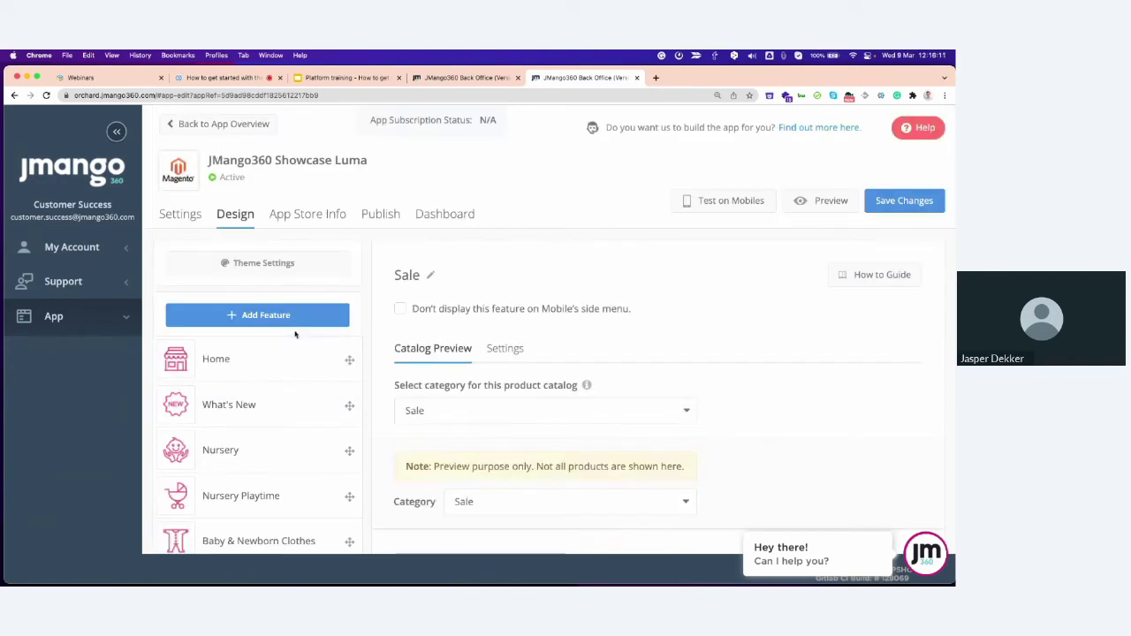
Delete the Home screen's Row 4 with its SALE banner button
click(238, 363)
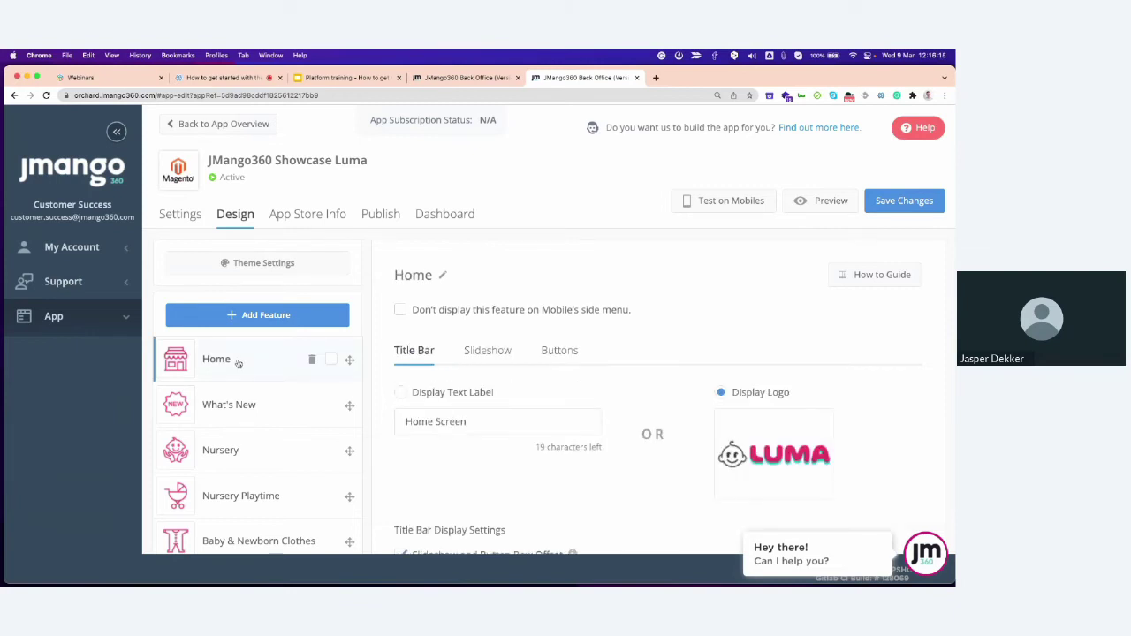
click(570, 354)
scroll(571, 355, down, 5)
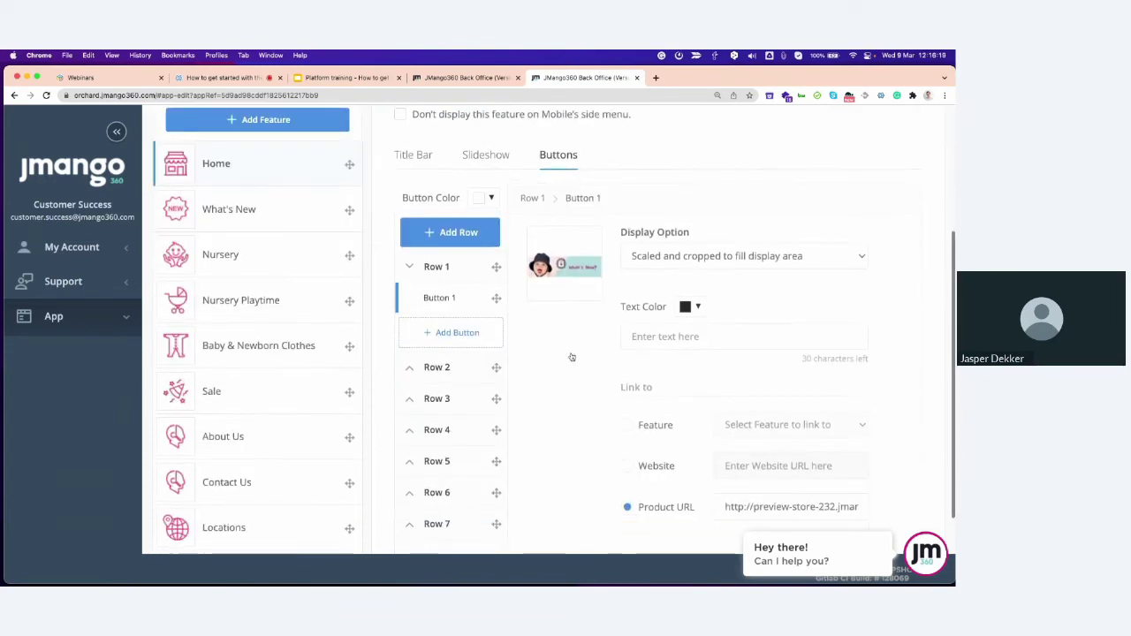
click(445, 432)
click(444, 461)
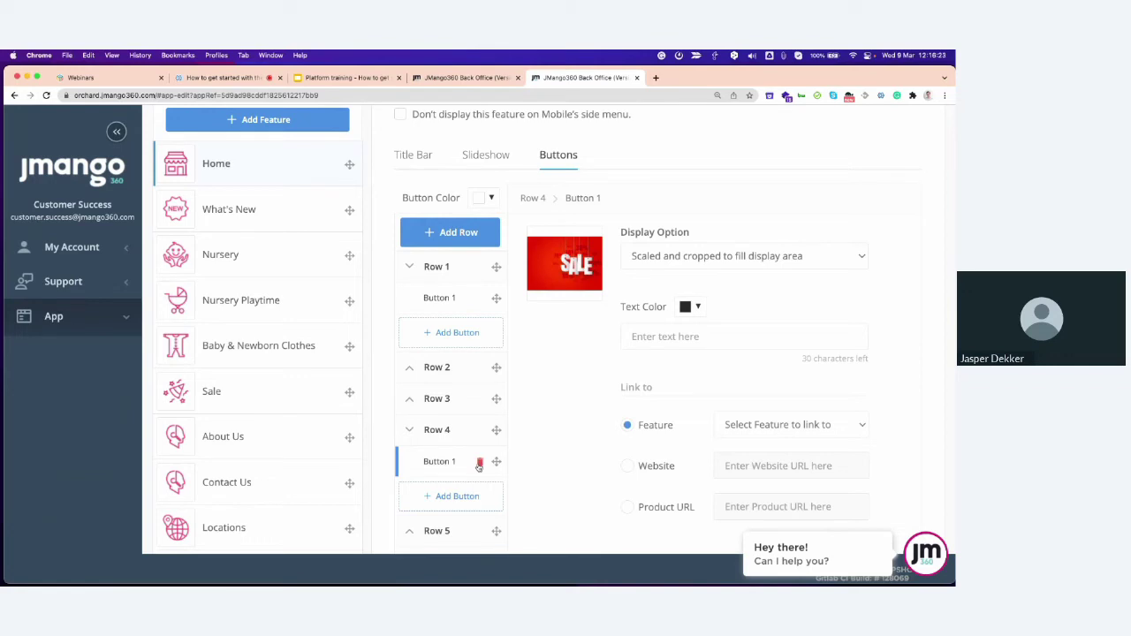
click(479, 462)
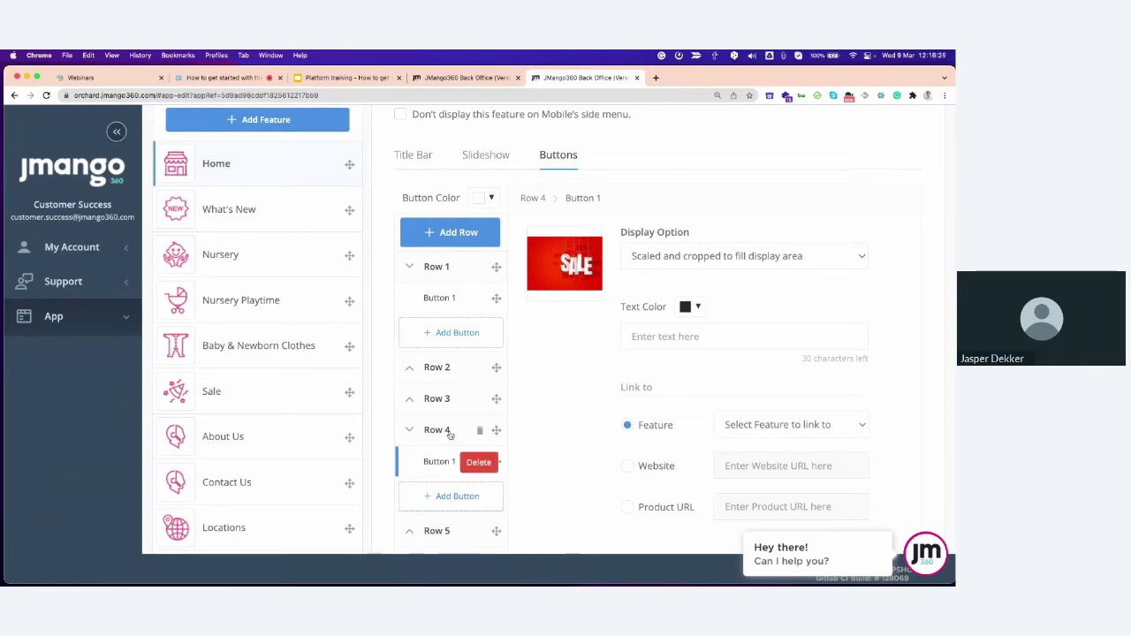
click(478, 432)
click(478, 432)
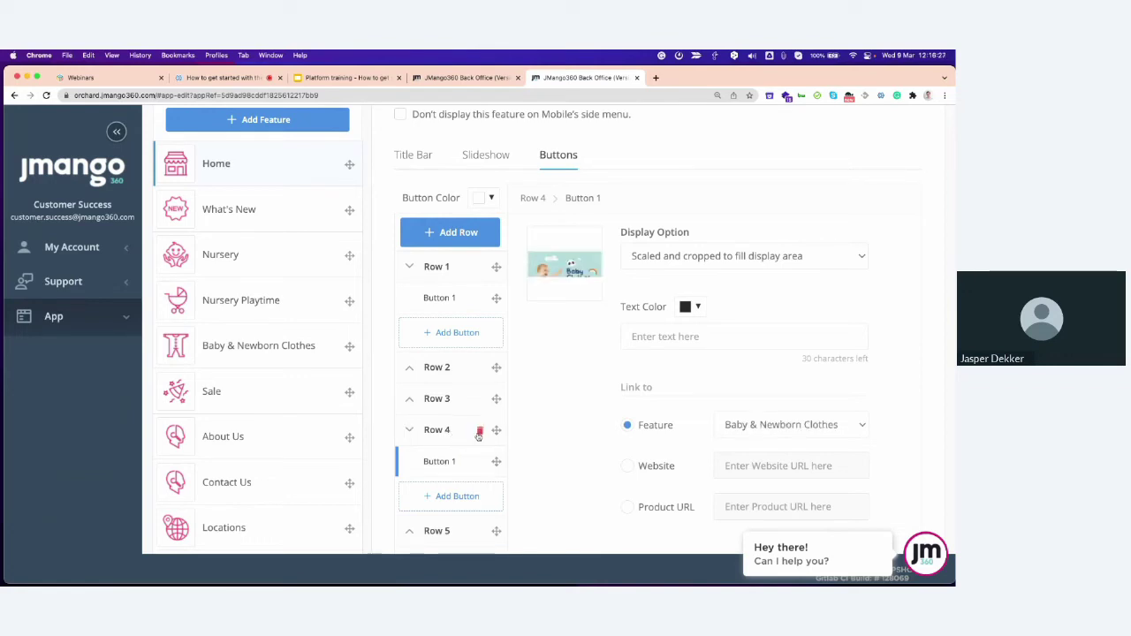
Add a new button row and move it between Row 3 and Row 4
click(436, 398)
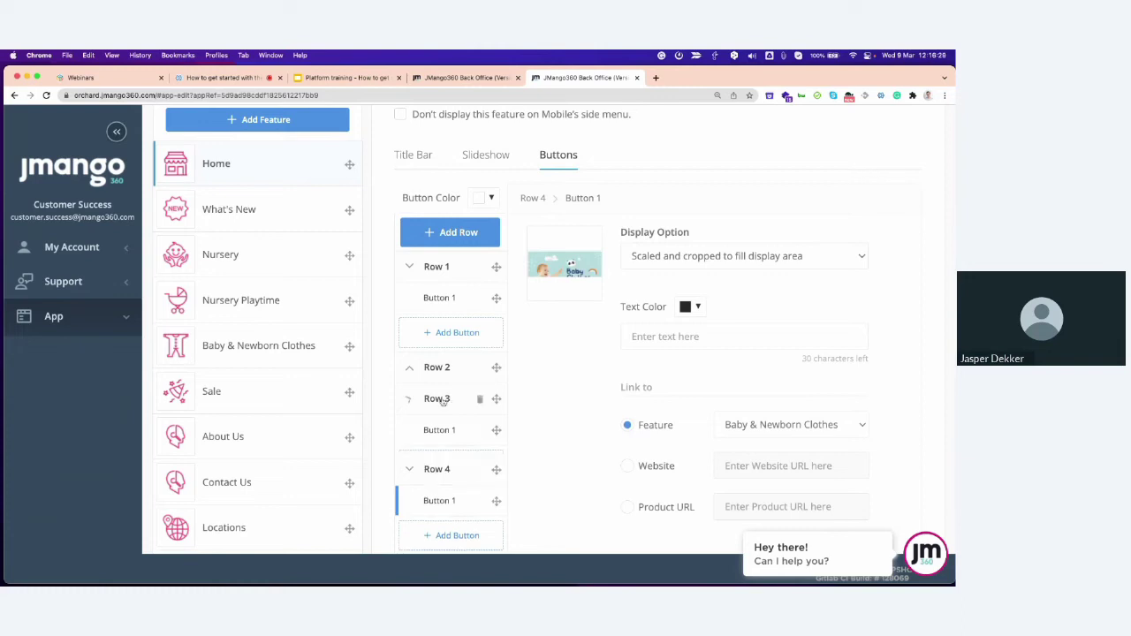
click(440, 428)
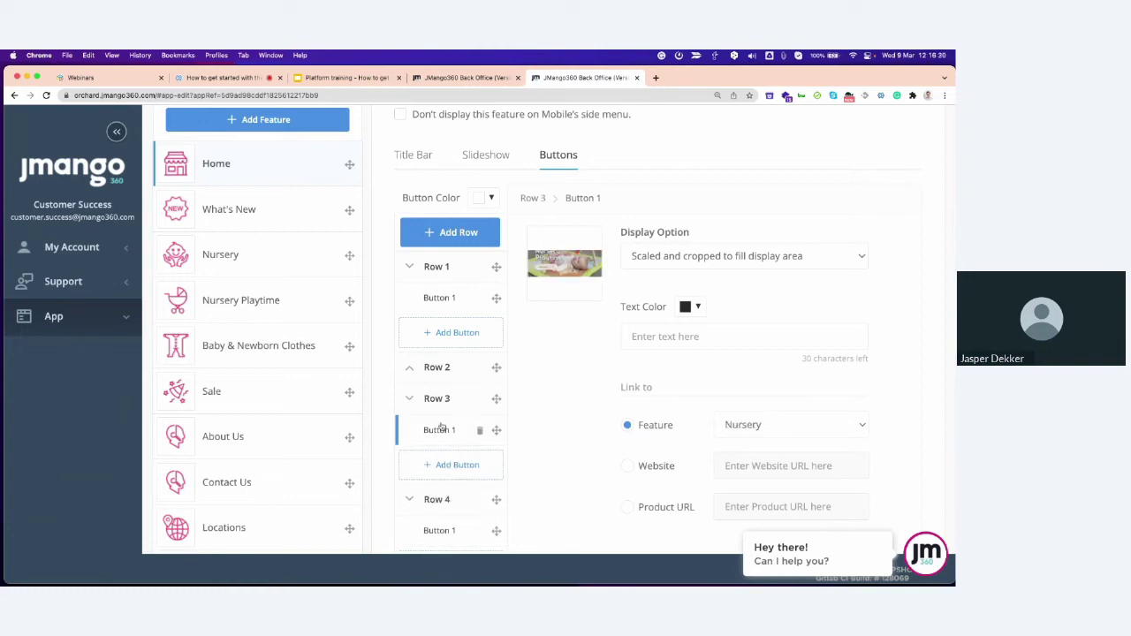
click(449, 500)
click(446, 500)
click(442, 528)
click(452, 235)
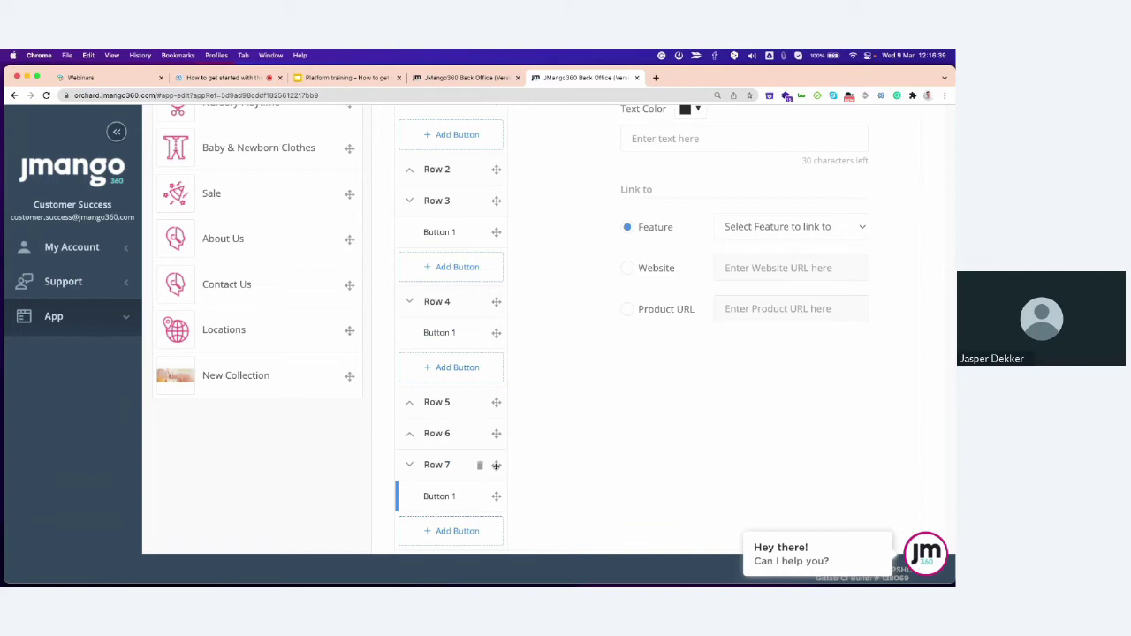
drag(495, 465, 489, 253)
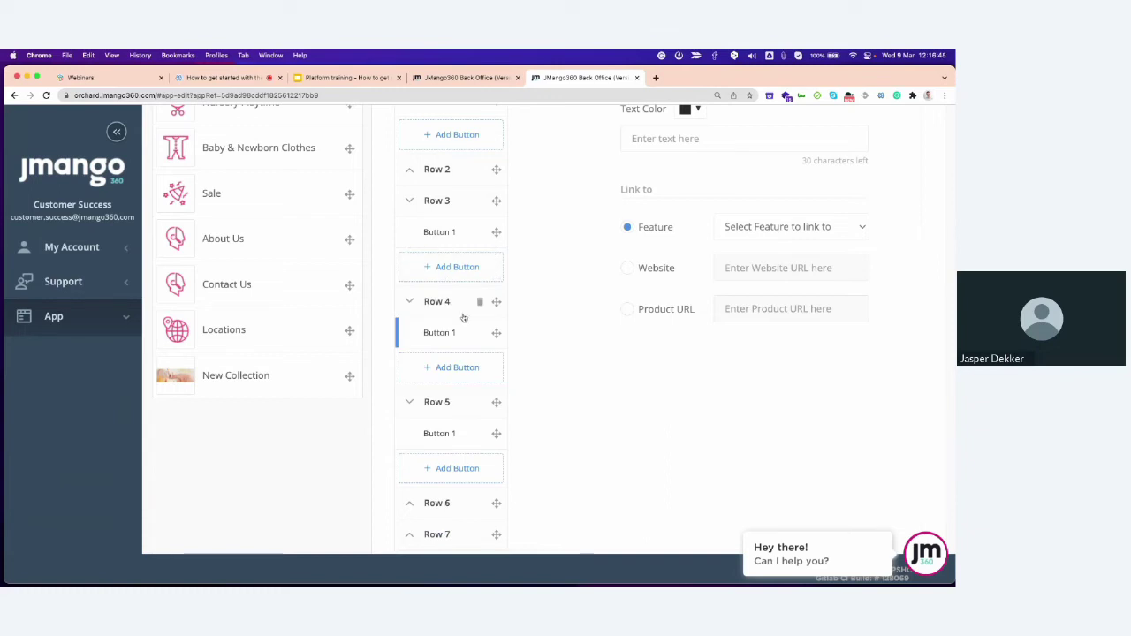
Set the new Row 4 button's image to the red Sale image, leaving it unlinked
scroll(441, 339, up, 4)
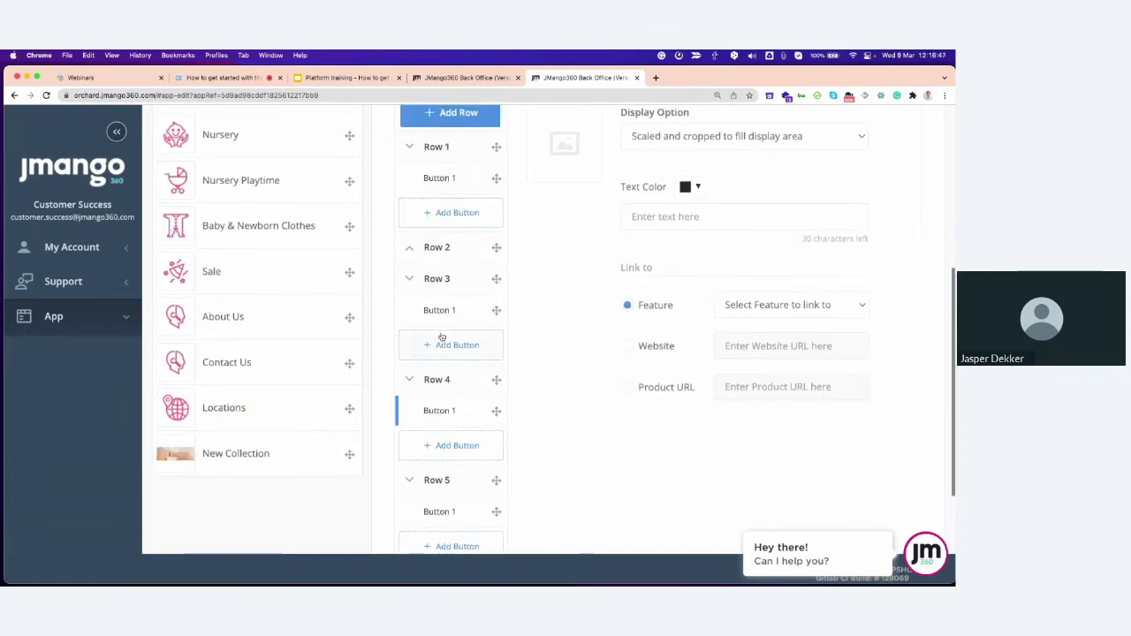
click(440, 384)
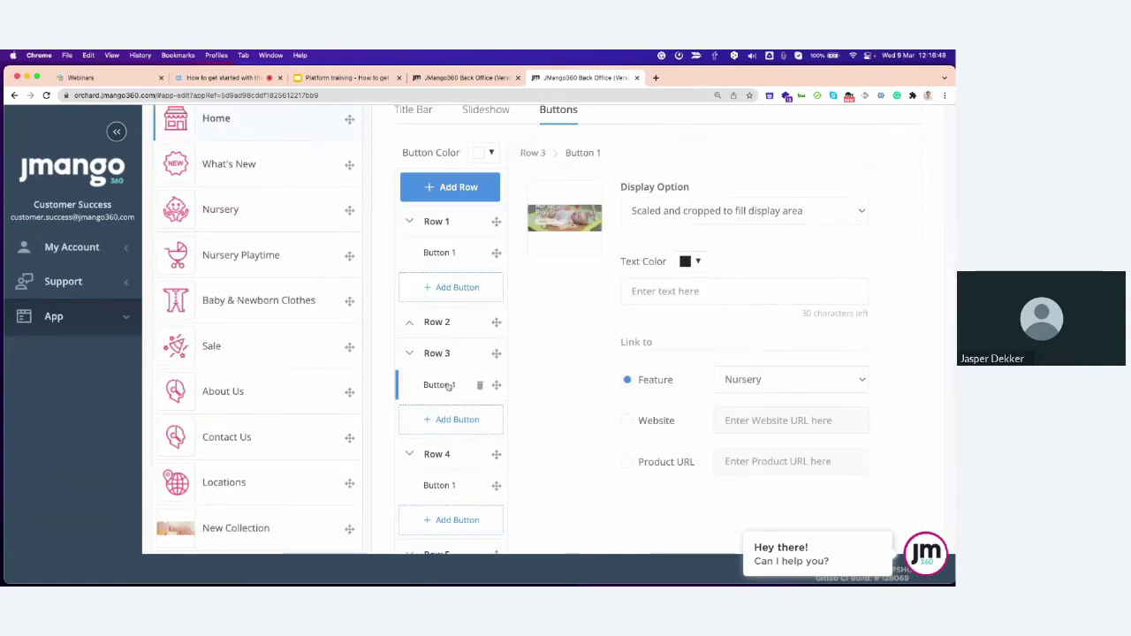
click(444, 456)
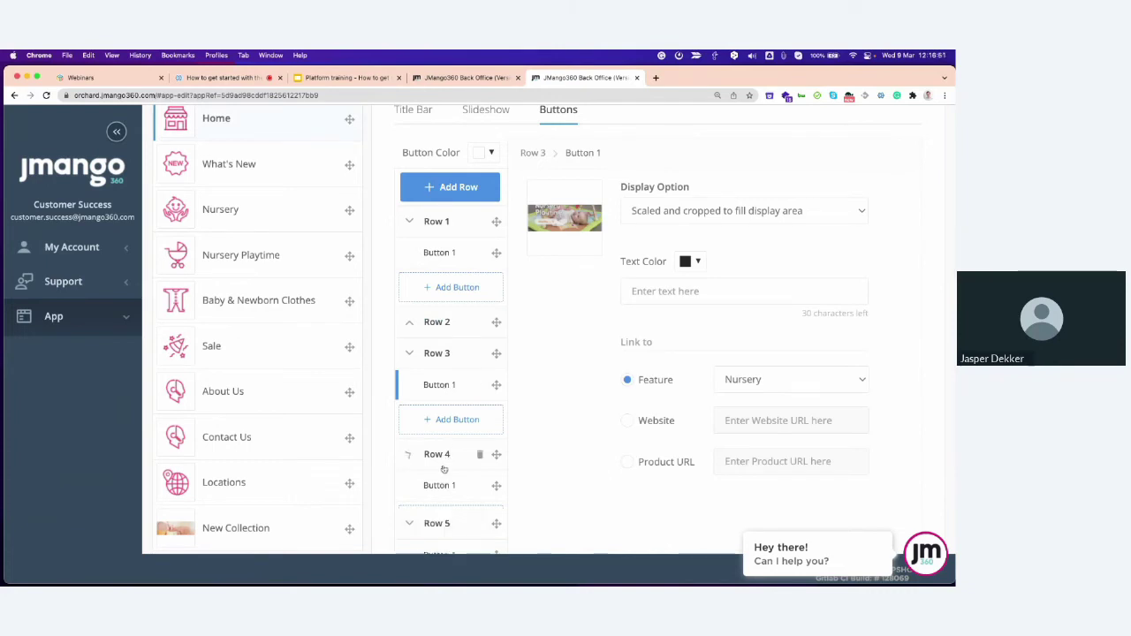
click(439, 485)
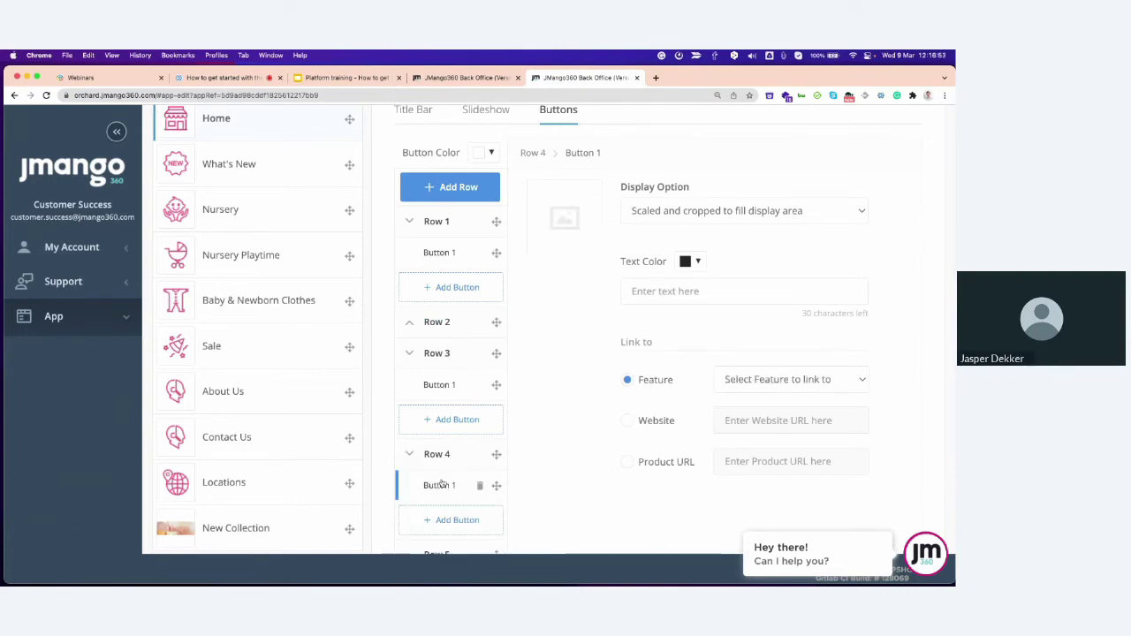
click(564, 212)
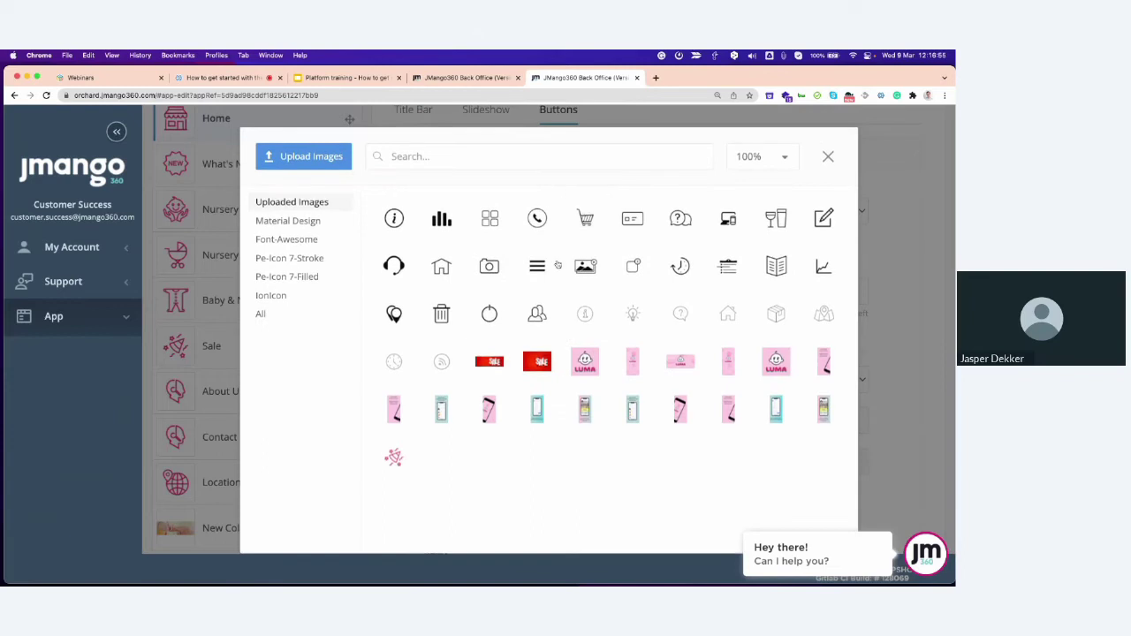
click(535, 370)
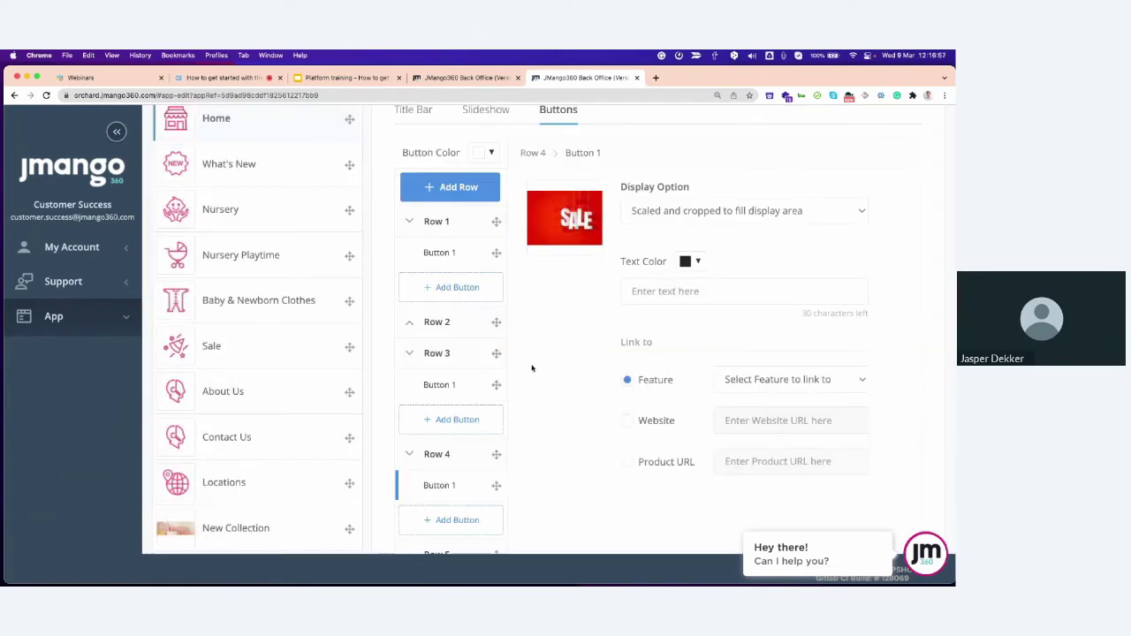
click(741, 380)
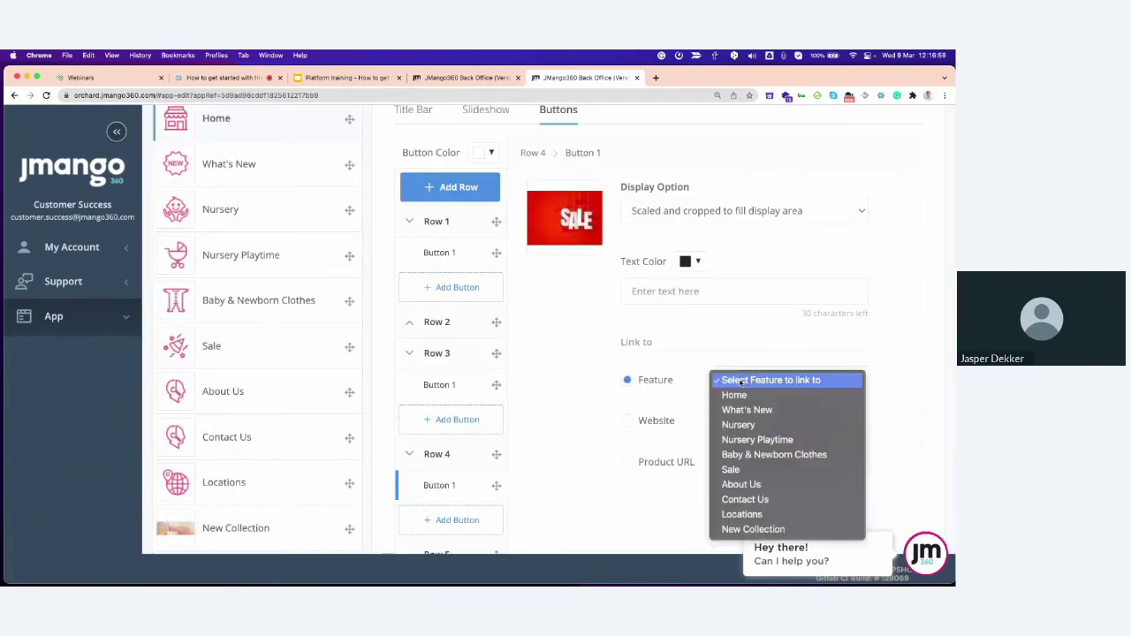
click(747, 471)
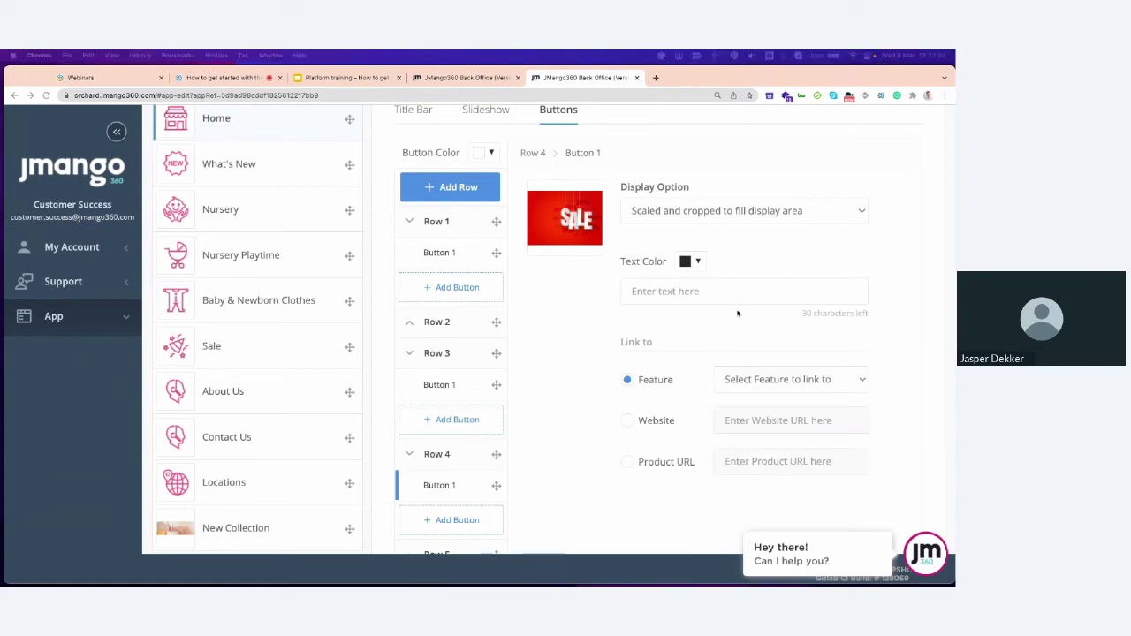
Save the app design changes and close the extra browser tab
scroll(738, 313, up, 4)
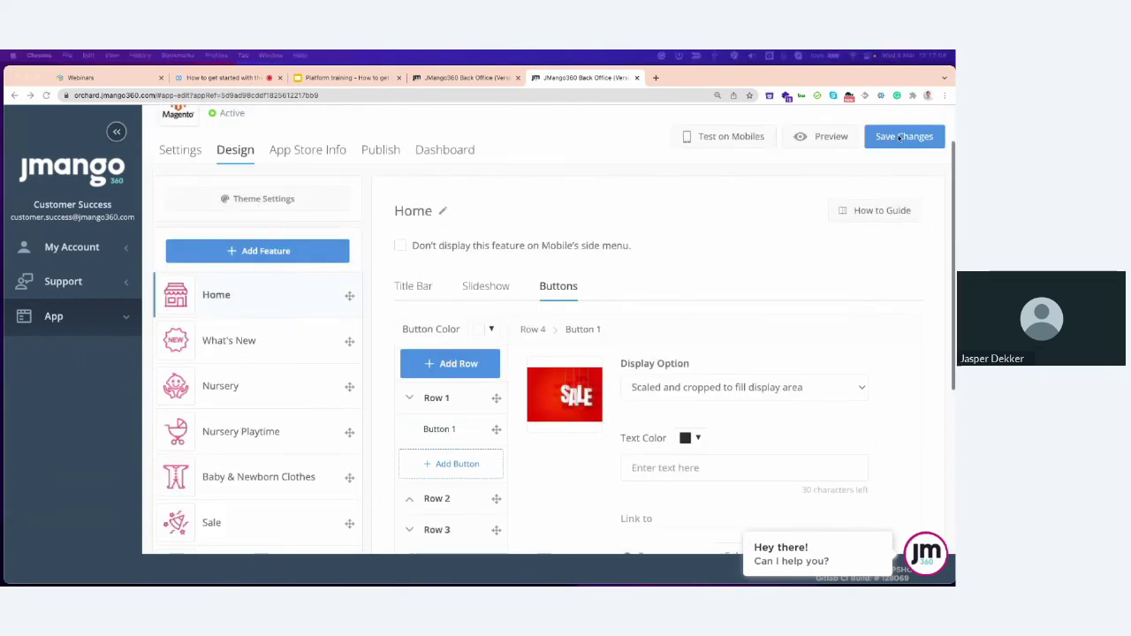
scroll(900, 137, up, 2)
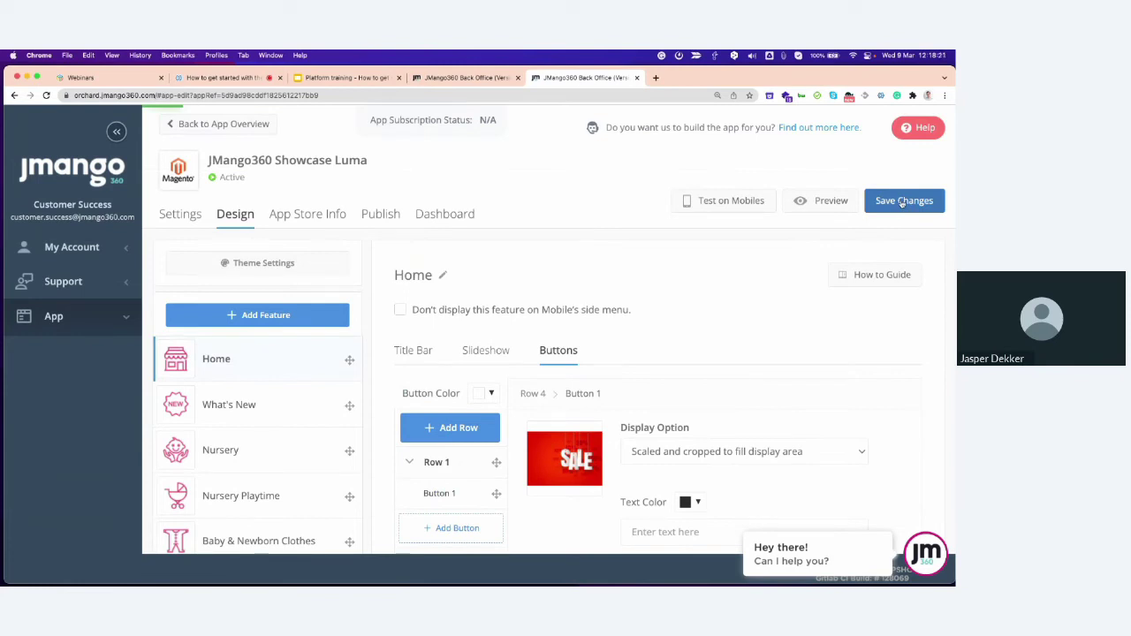
click(902, 201)
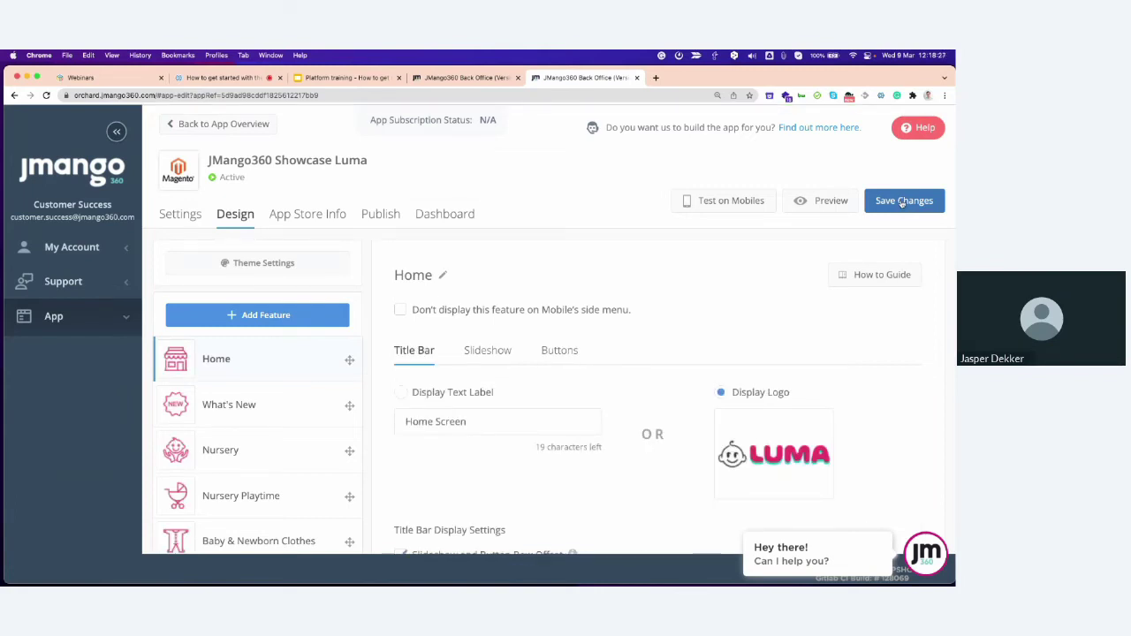
key(super+w)
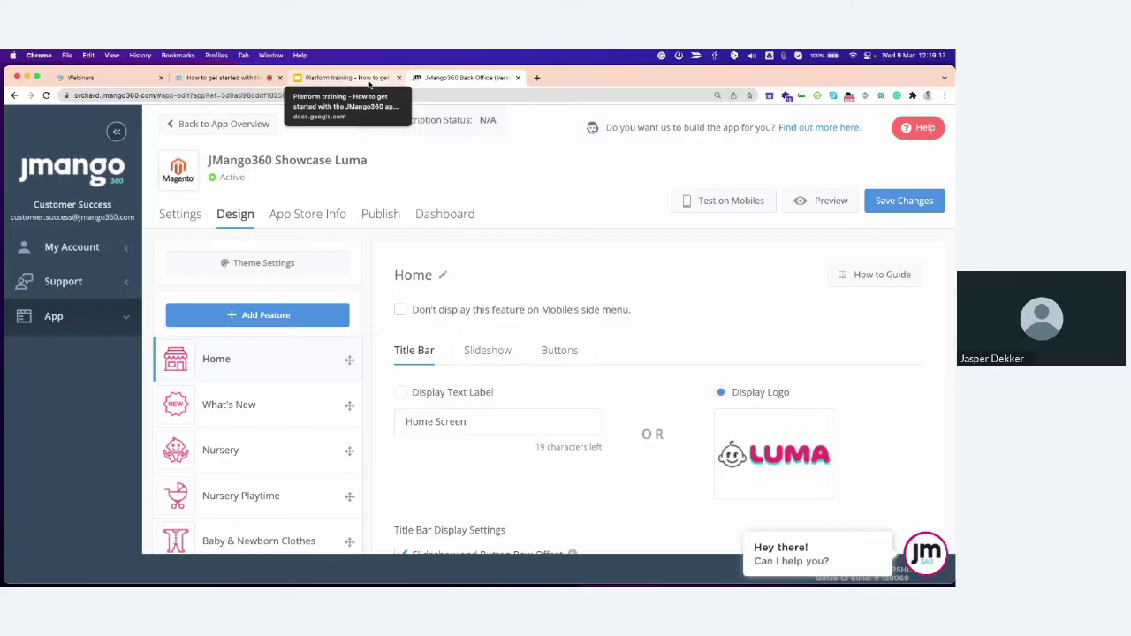
Show the Push Notification Settings, highlighting the order-status option and the Canceled and Completed messages
click(179, 220)
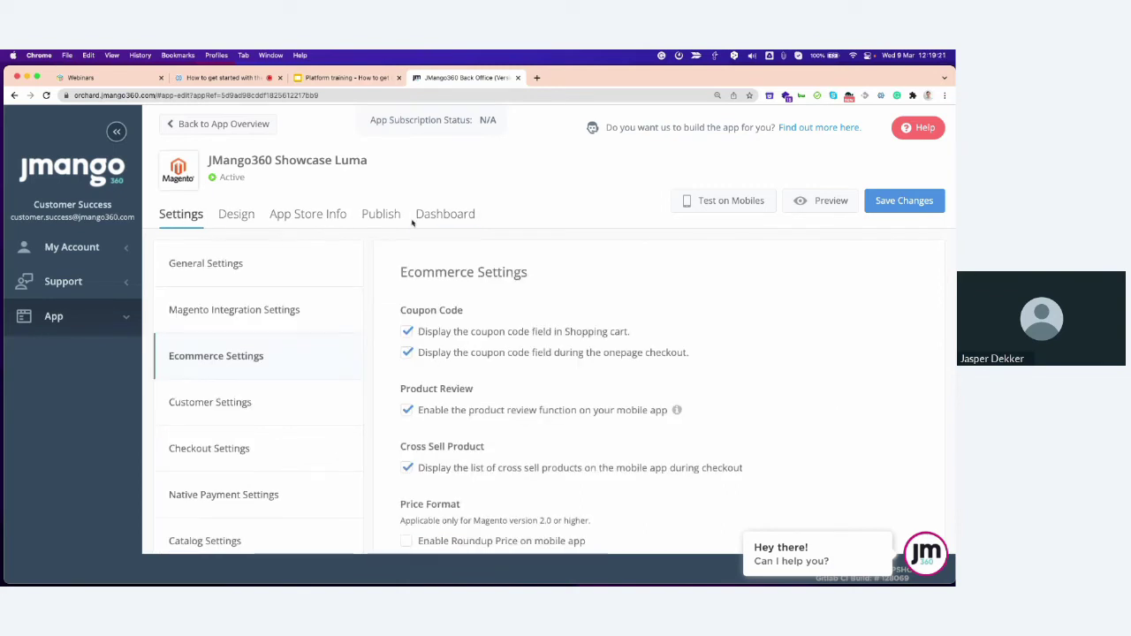
scroll(174, 221, down, 5)
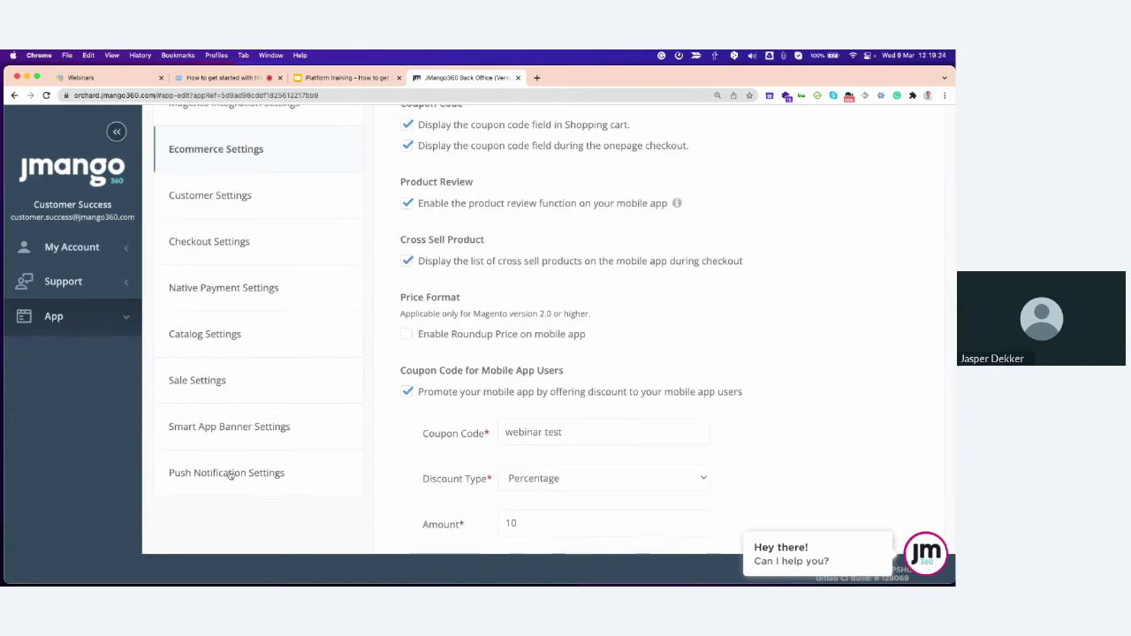
click(227, 474)
scroll(313, 435, up, 5)
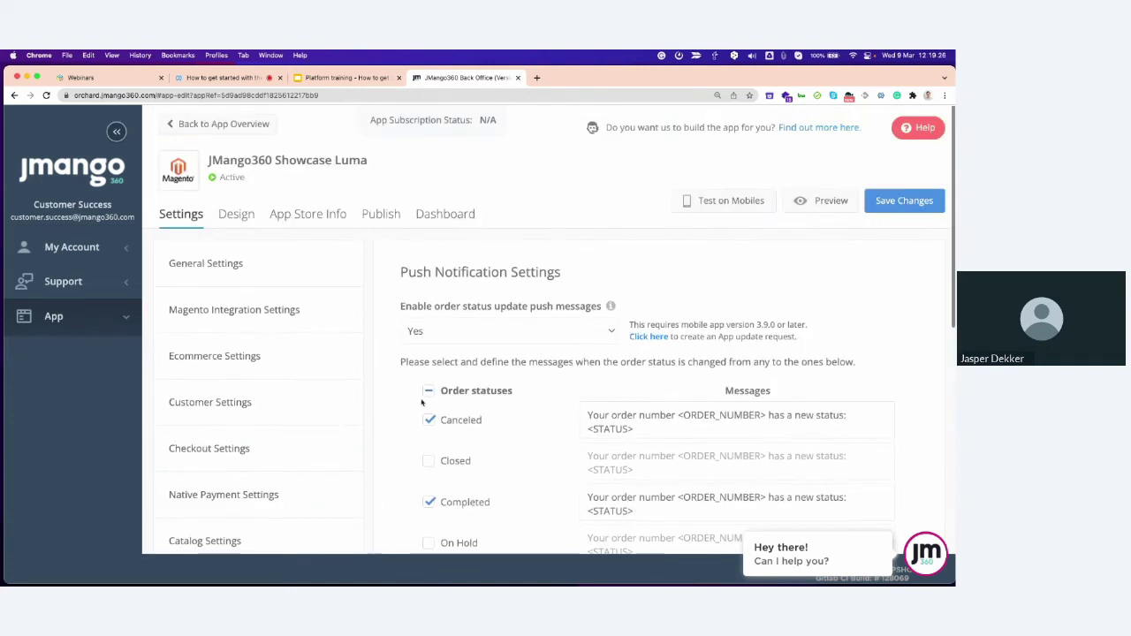
drag(400, 306, 602, 306)
scroll(458, 402, down, 1)
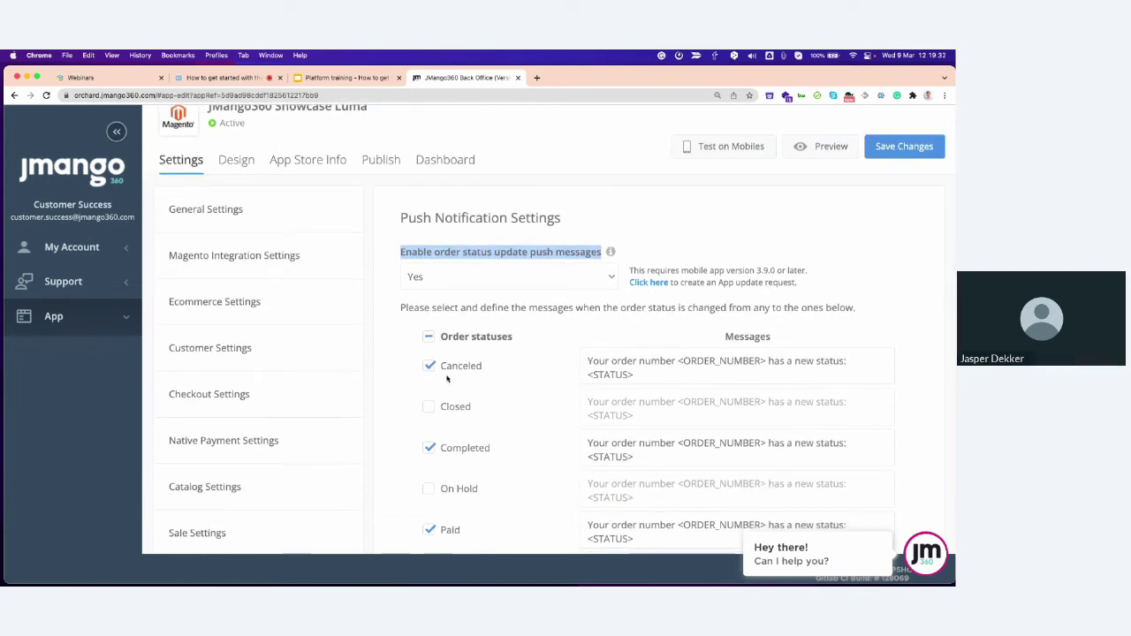
scroll(449, 380, down, 1)
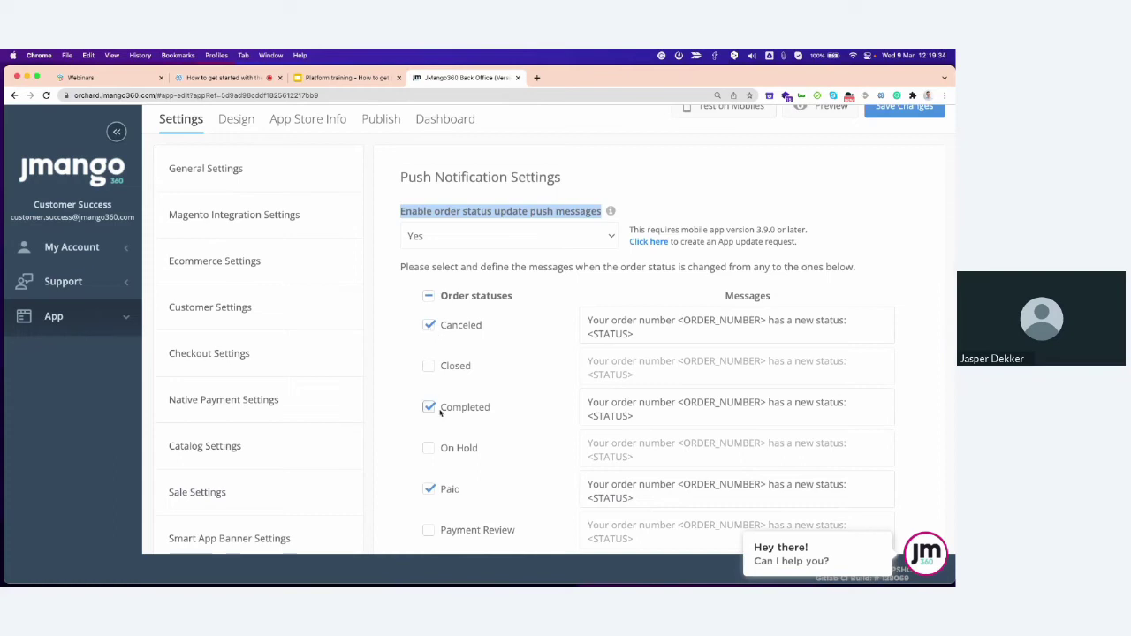
drag(636, 337, 580, 317)
drag(641, 415, 576, 402)
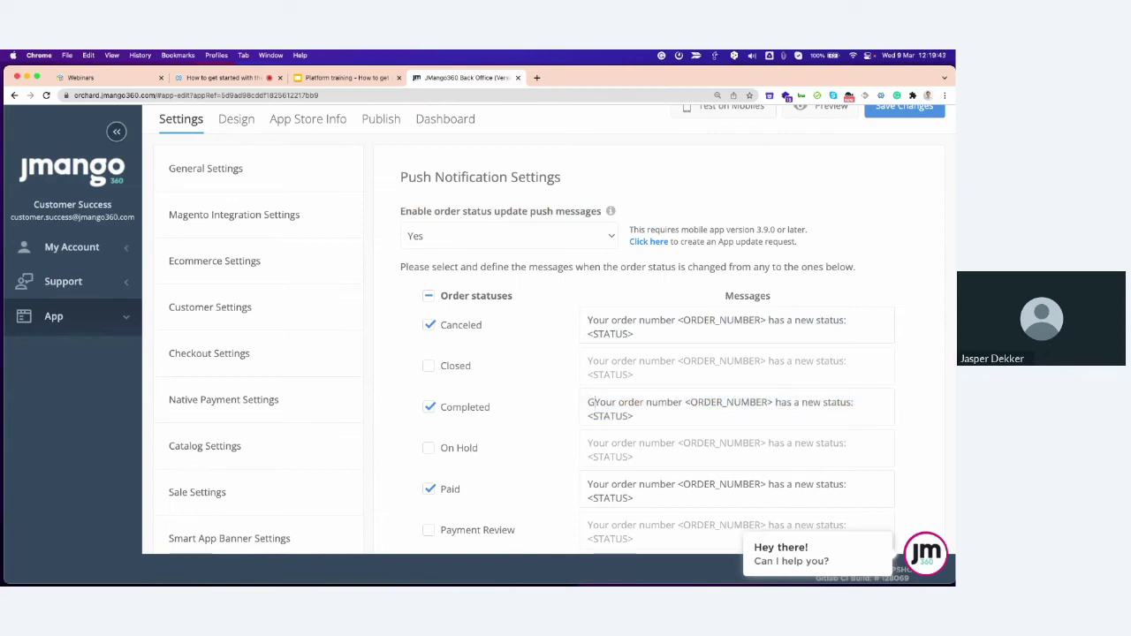
Reword the Completed message to begin 'Congrats, your' and end 'is completed.'
text(Congrat)
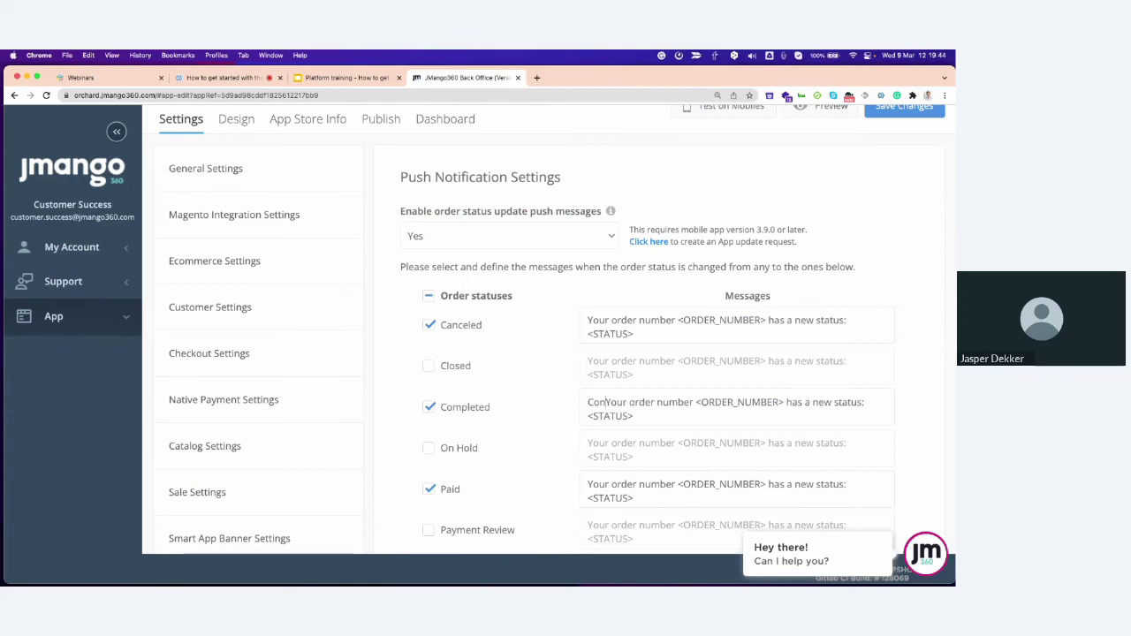
text(s,)
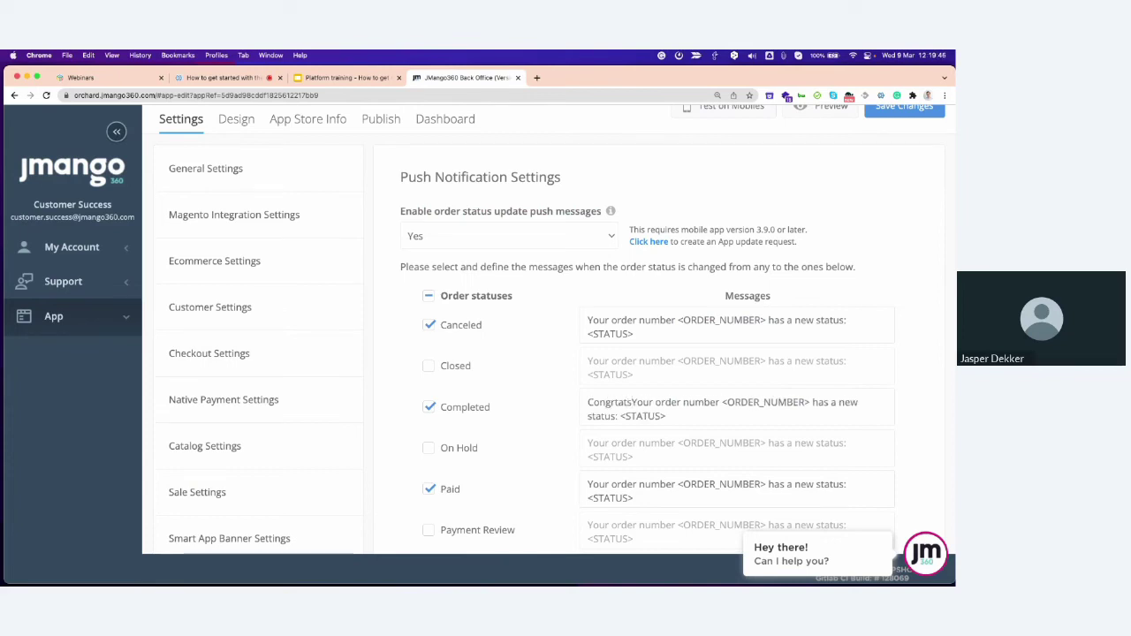
key(Delete)
text(y)
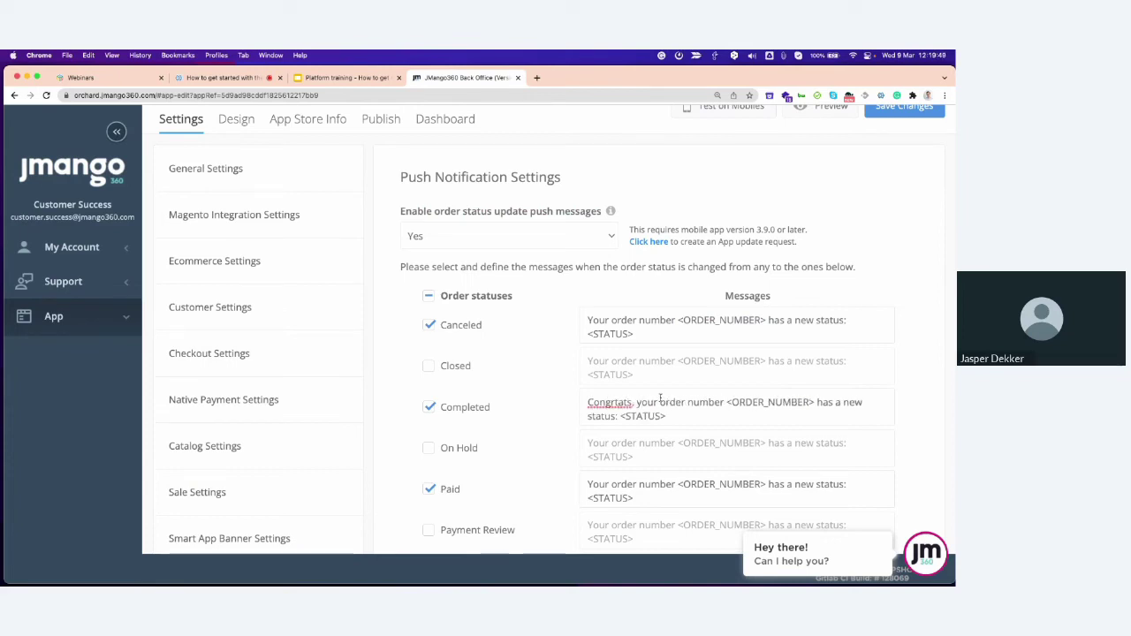
drag(668, 416, 590, 416)
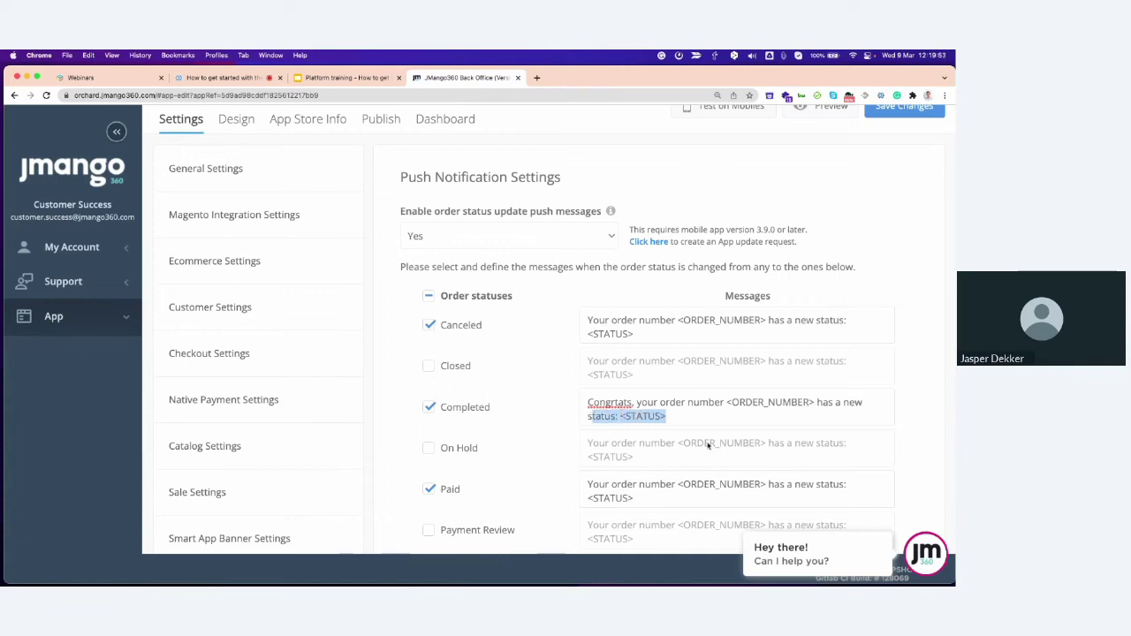
key(alt+shift+Left)
key(alt+shift+Left)
key(alt+shift+Left)
key(alt+shift+Left)
text(is comple)
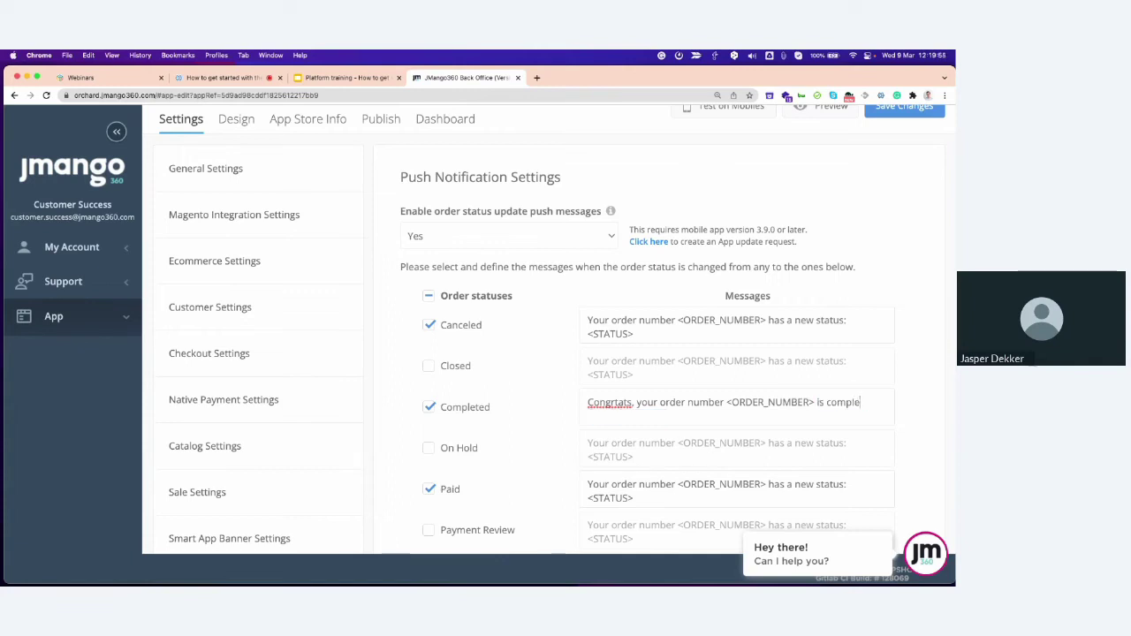
text(ted.)
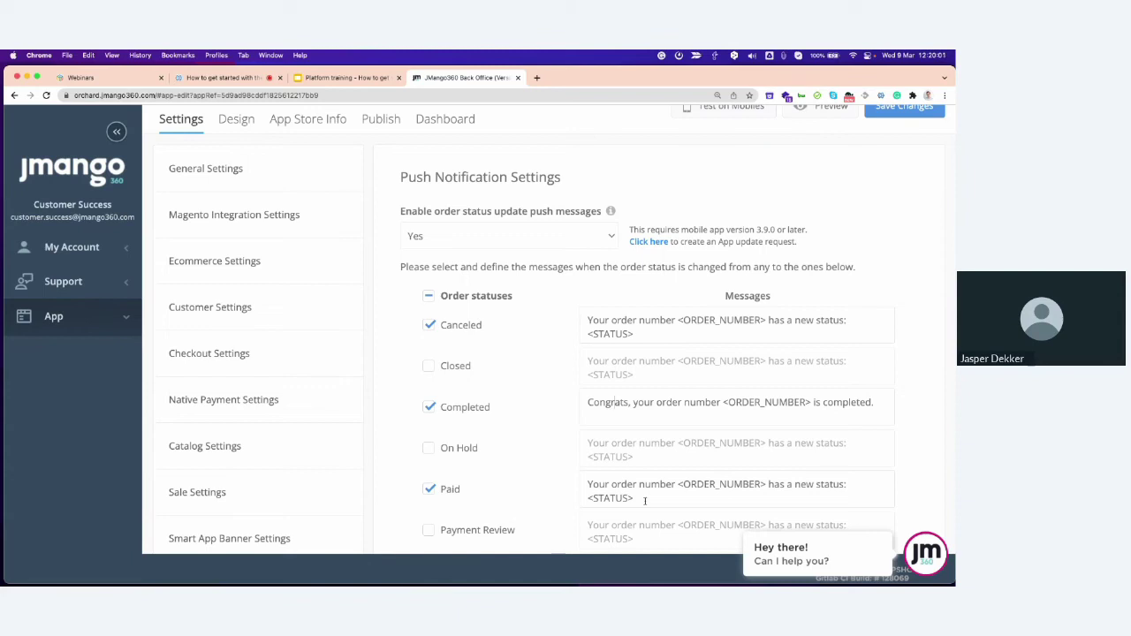
Change the Paid message to 'We received the payment for your order number <ORDER_NUMBER>.'
drag(633, 496, 580, 486)
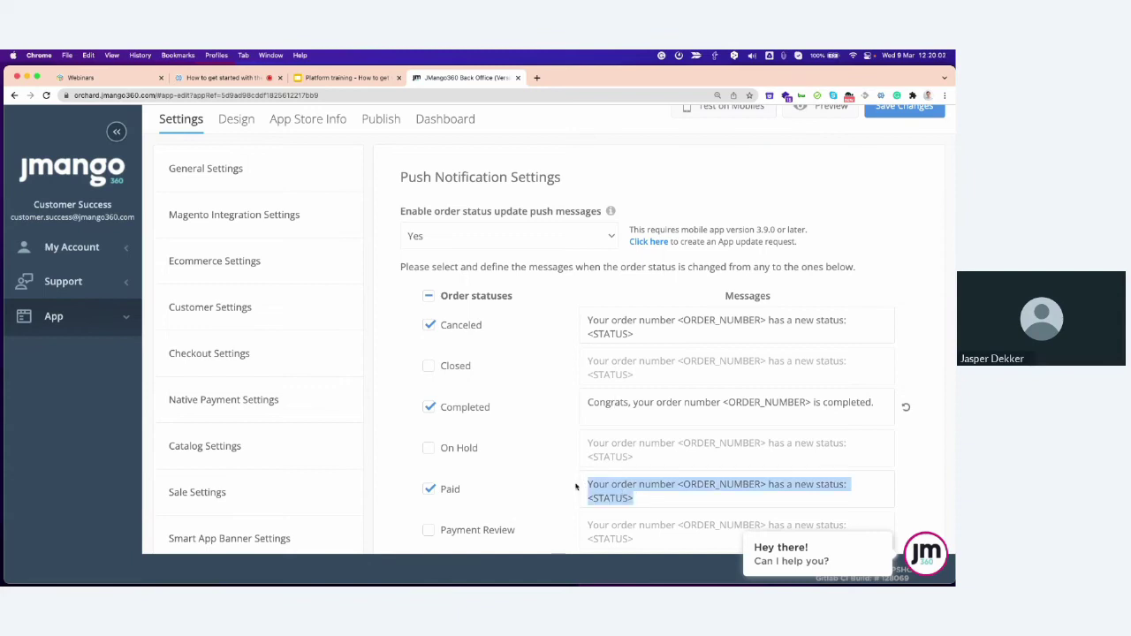
click(587, 486)
text(We re)
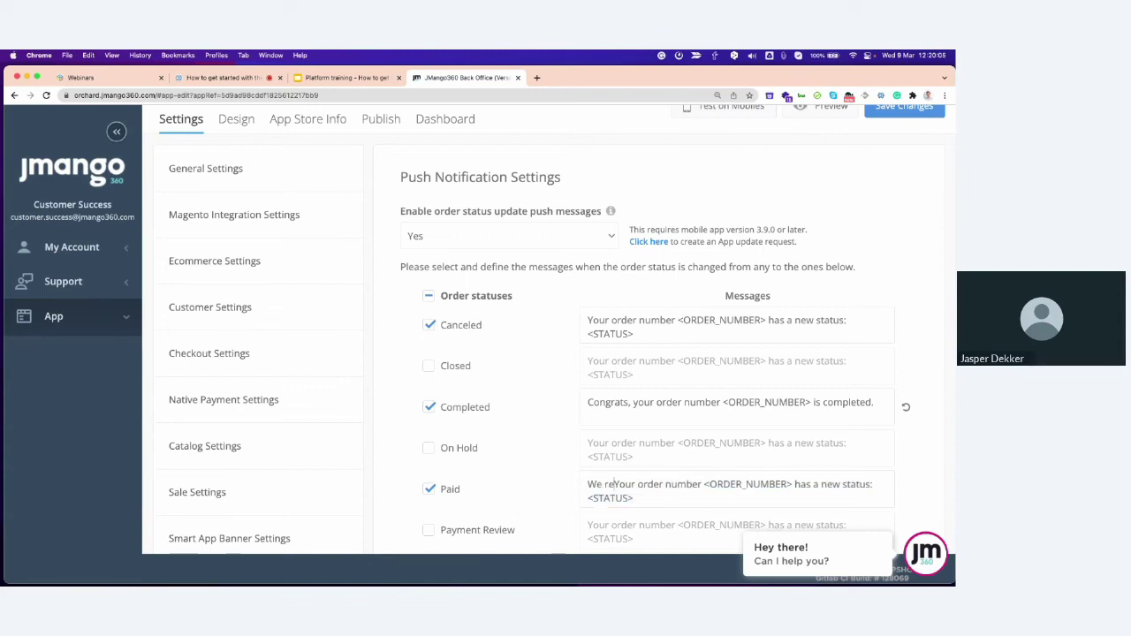
text(ceived )
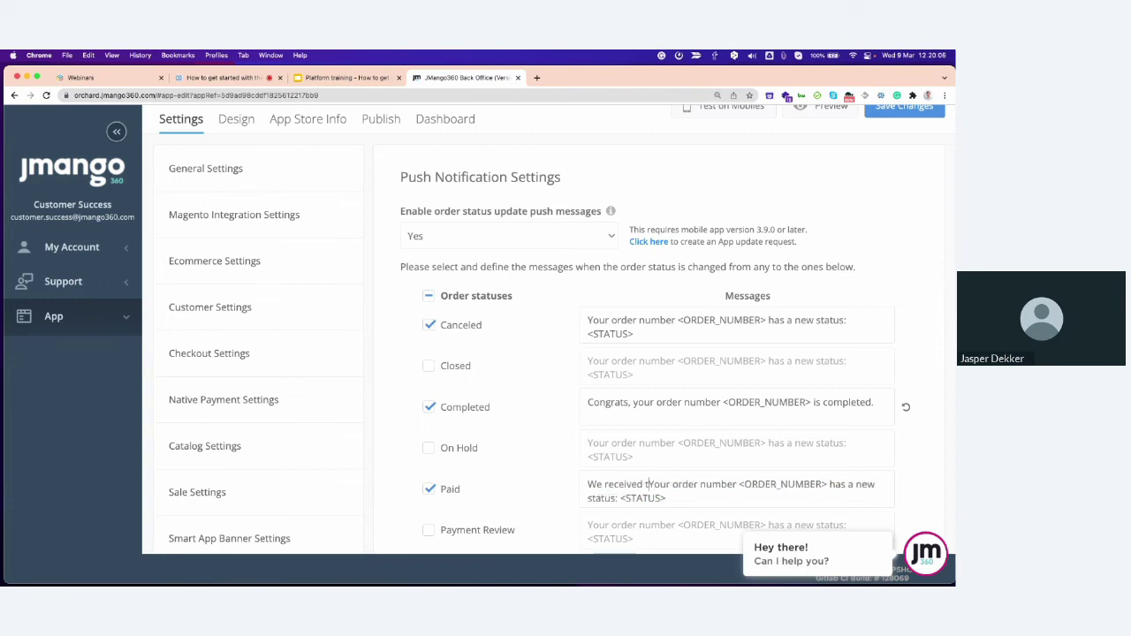
text(the payment for)
key(Delete)
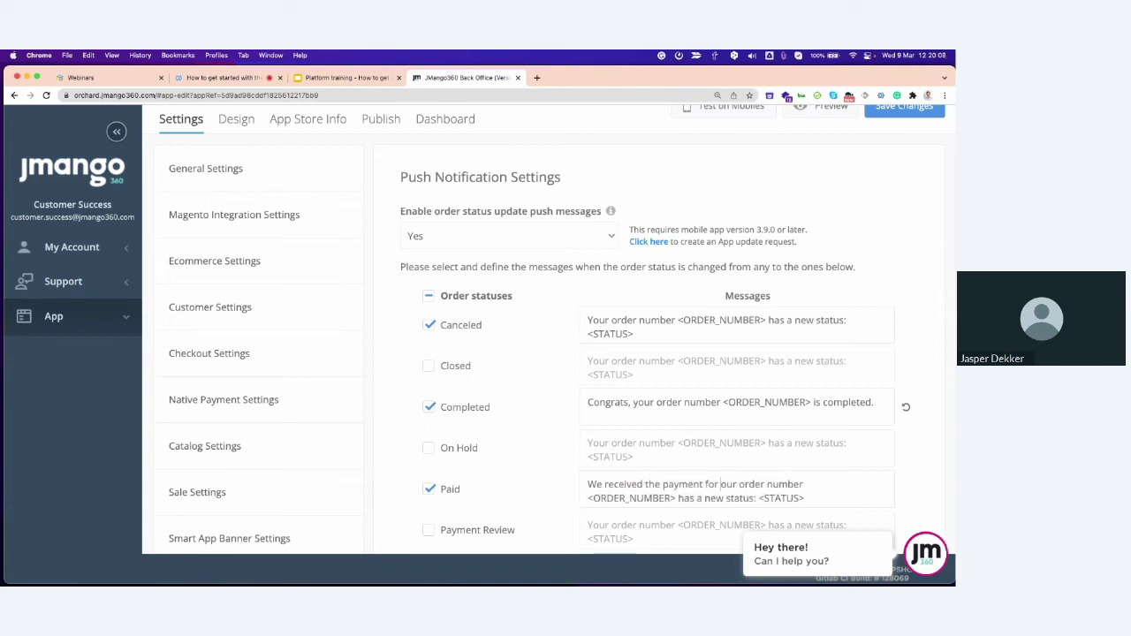
text(y)
drag(806, 498, 678, 498)
key(BackSpace)
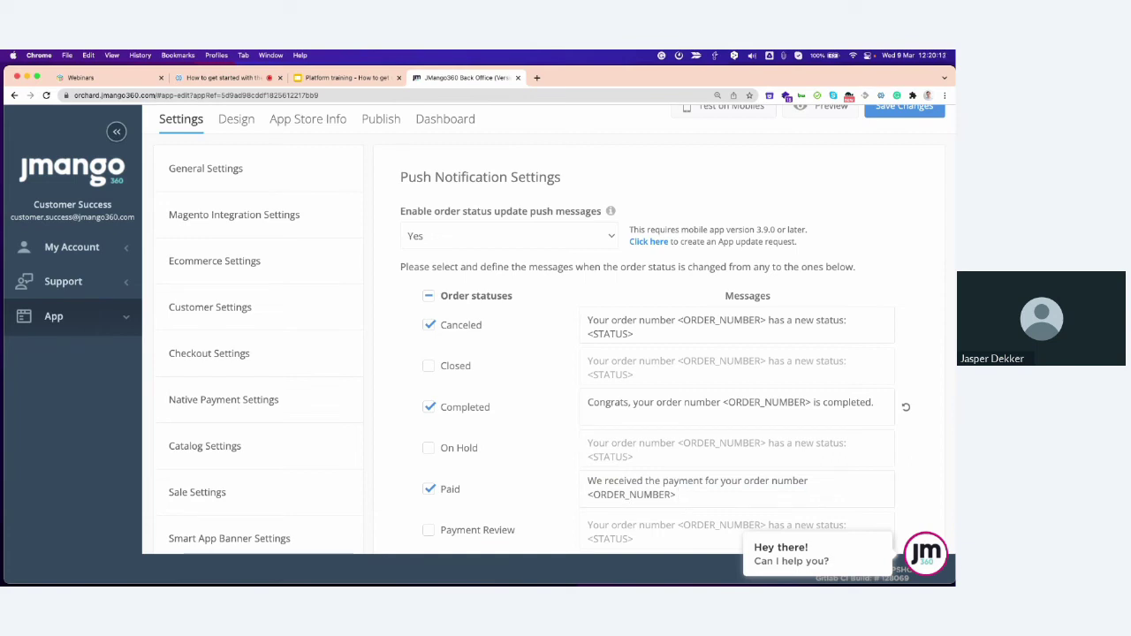
scroll(661, 417, up, 3)
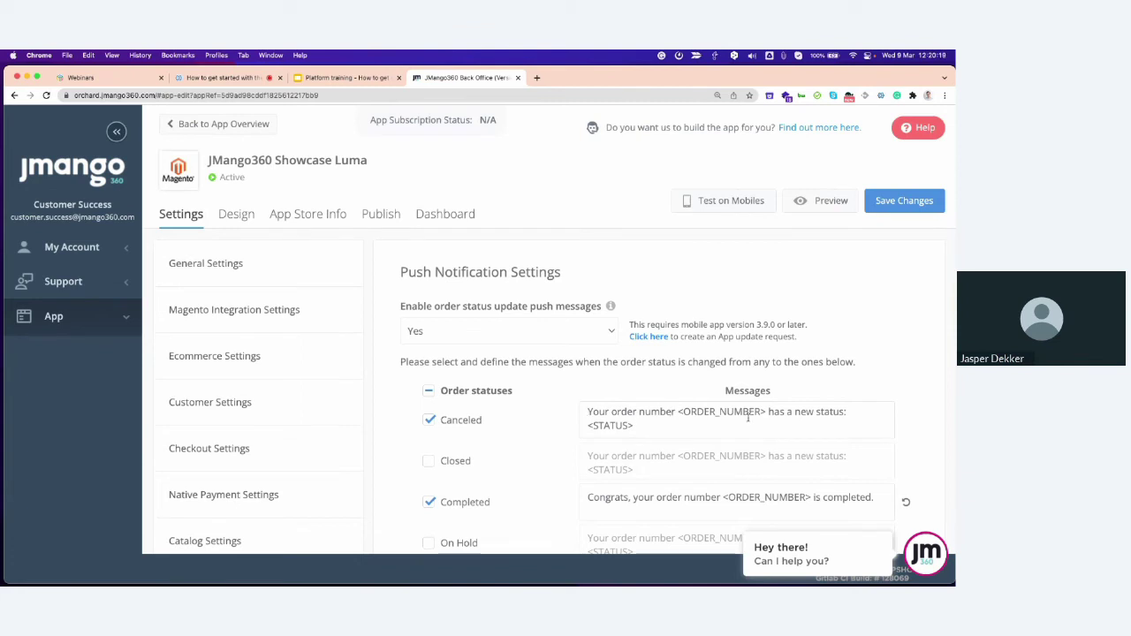
Replace the Canceled message's status wording with 'is cancelled.'
drag(768, 412, 634, 425)
text(is )
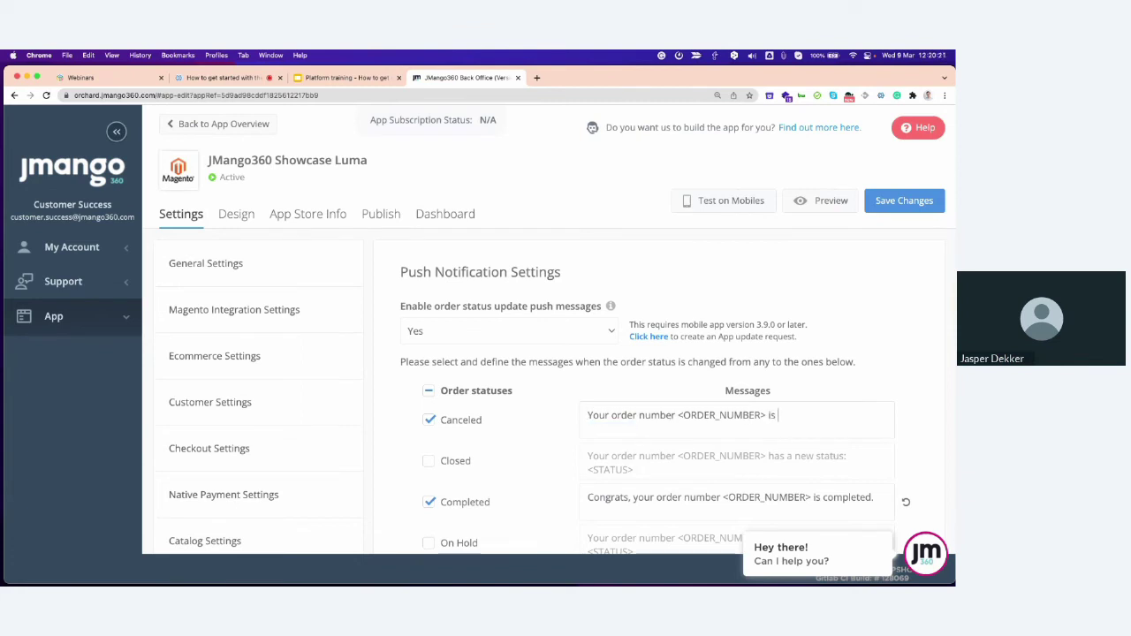
text(cancelled.)
scroll(727, 388, down, 5)
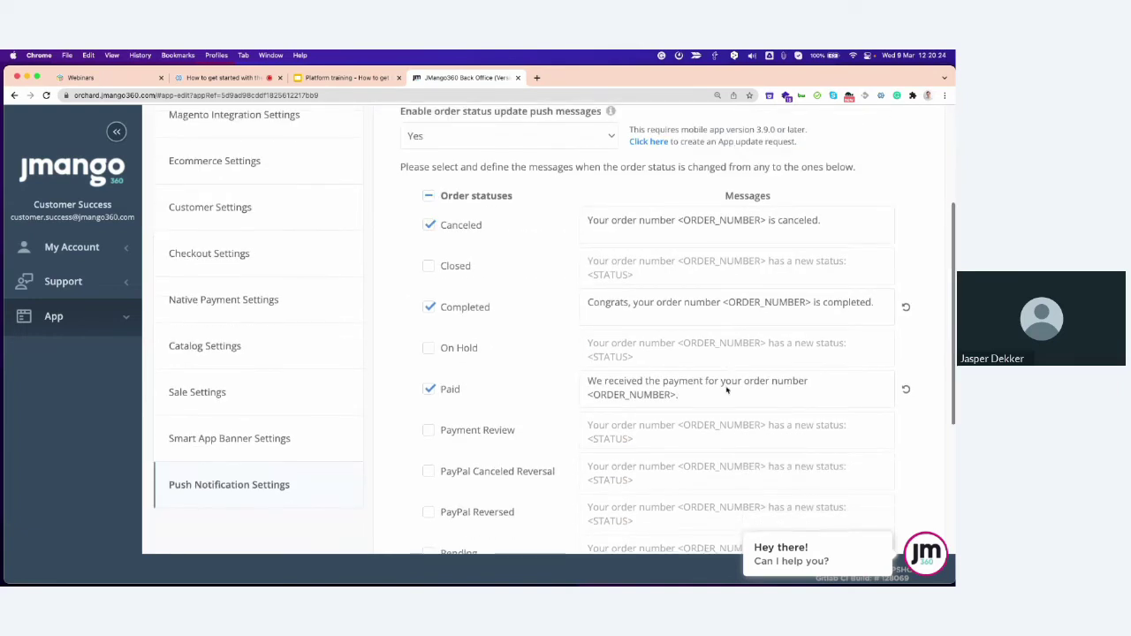
scroll(725, 389, up, 5)
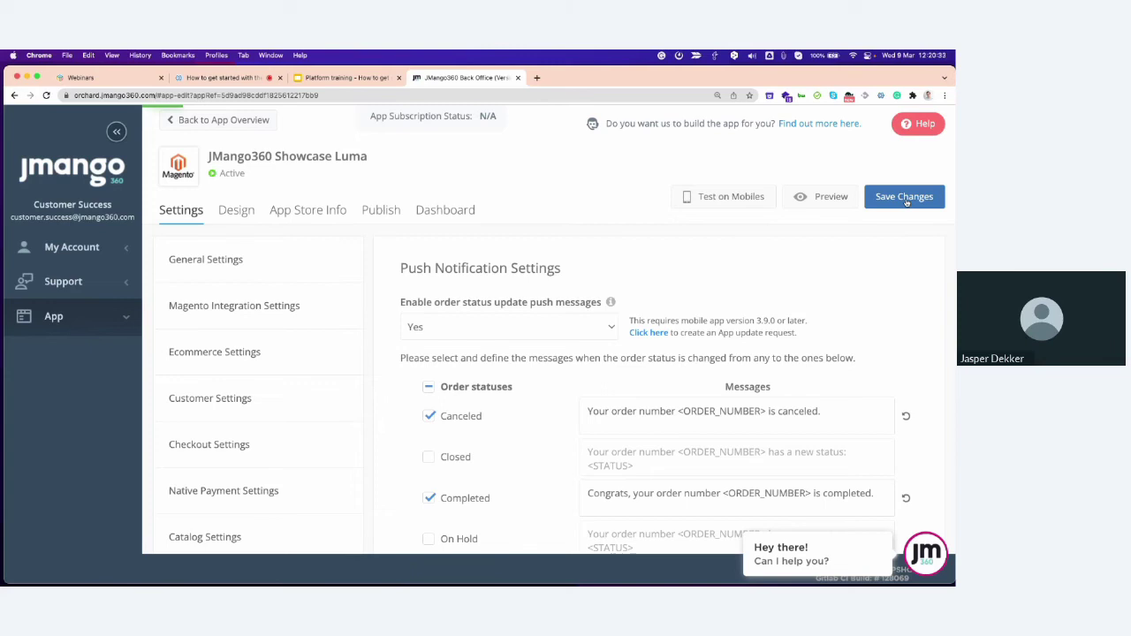
Save the order-status push message edits so the app reports a successful update
click(906, 201)
From the dashboard's Push Messages history, start a new message to devices
click(445, 212)
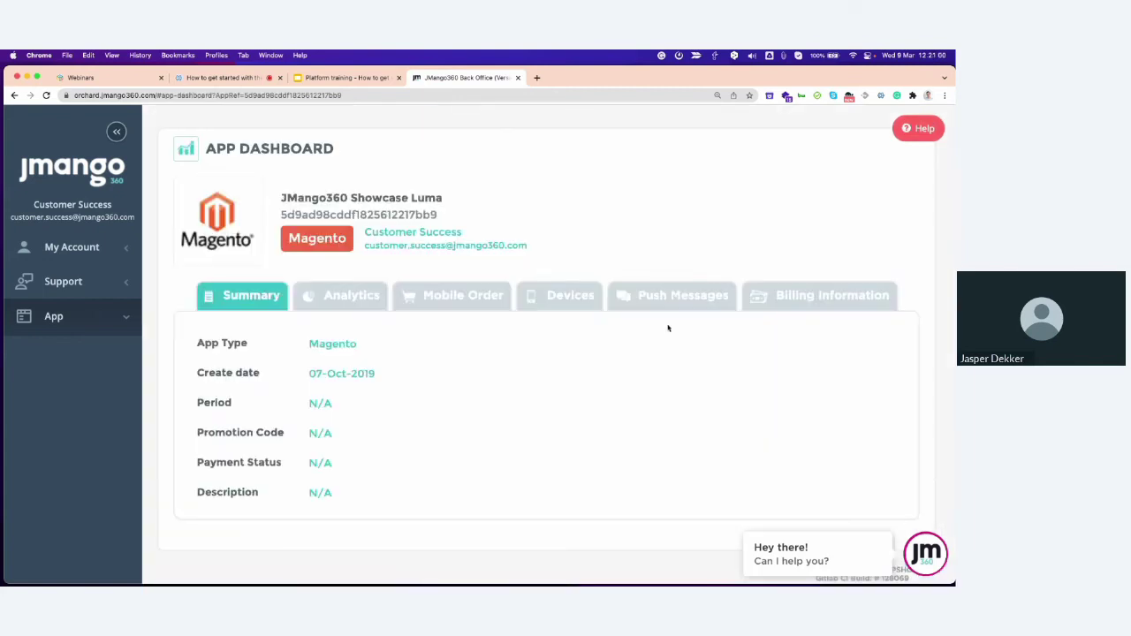
click(681, 304)
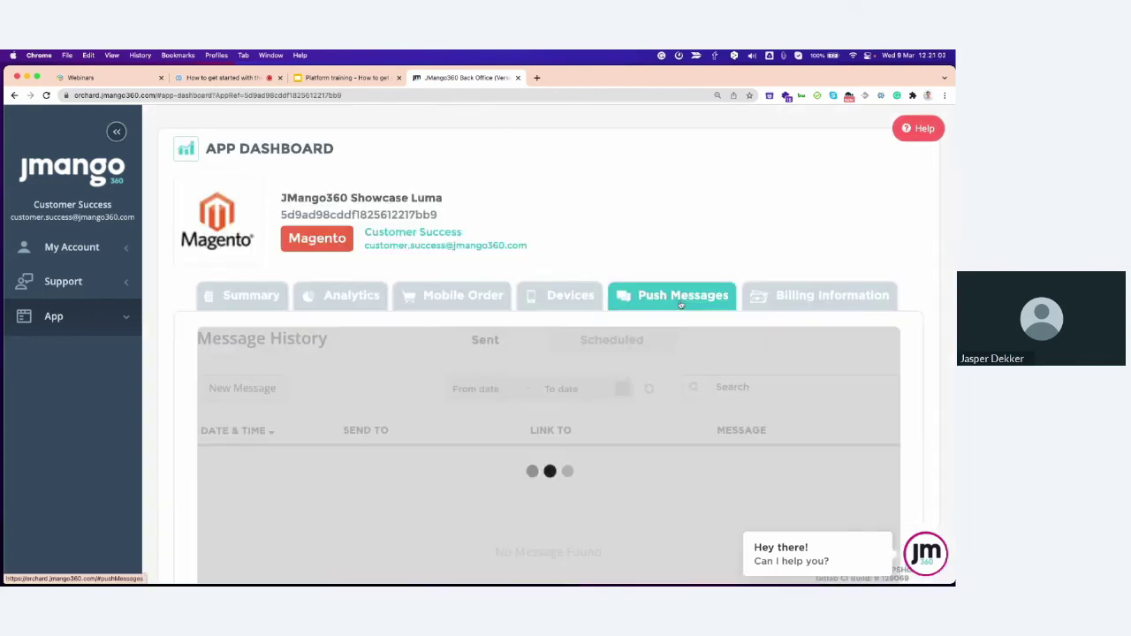
click(252, 390)
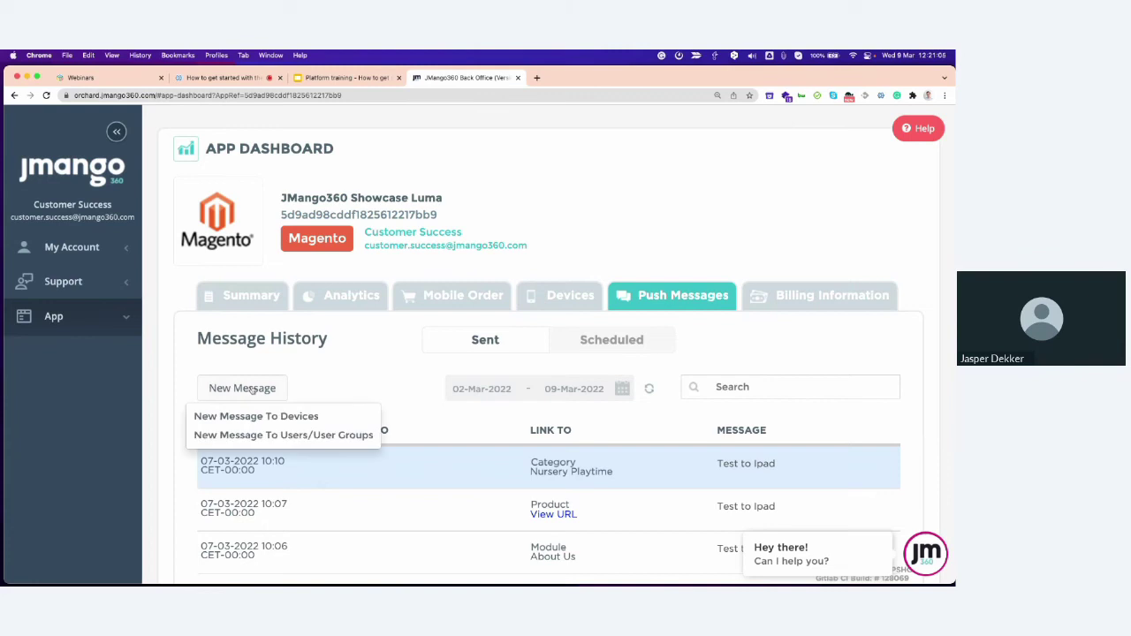
click(255, 417)
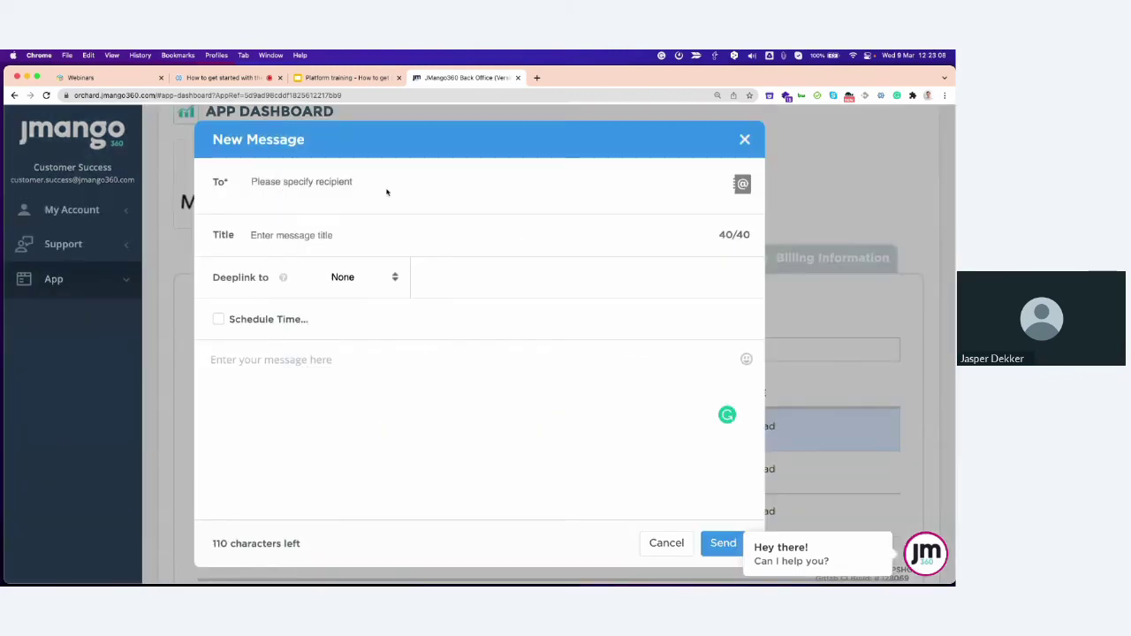
Pick Test group for webinar as the recipient and enter the title 'We started the sale!'
click(743, 184)
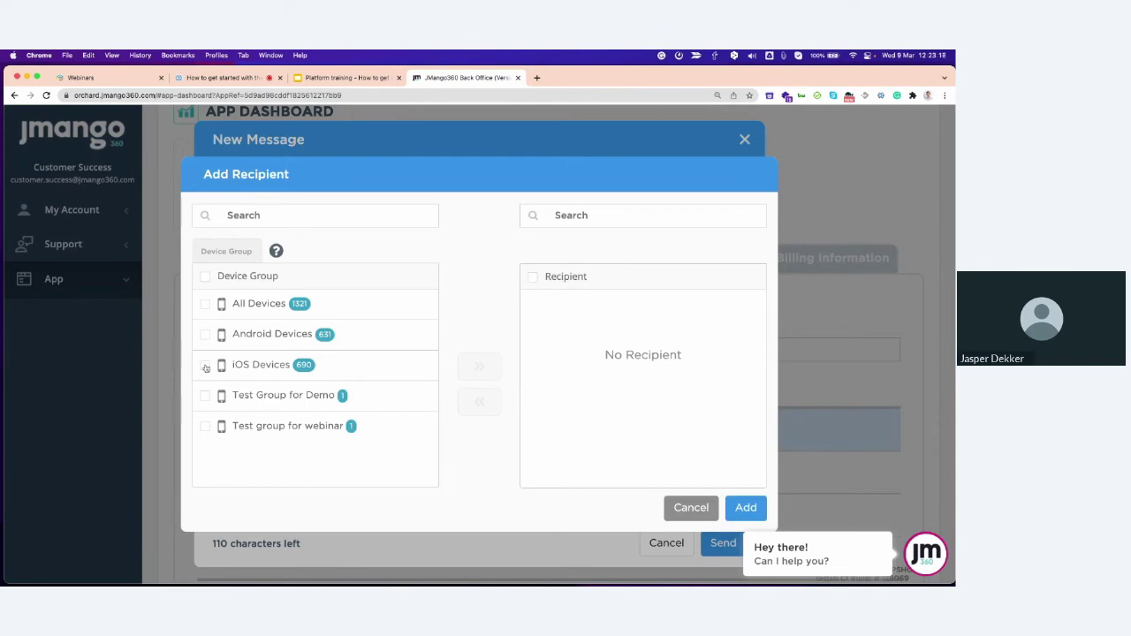
click(205, 426)
click(473, 367)
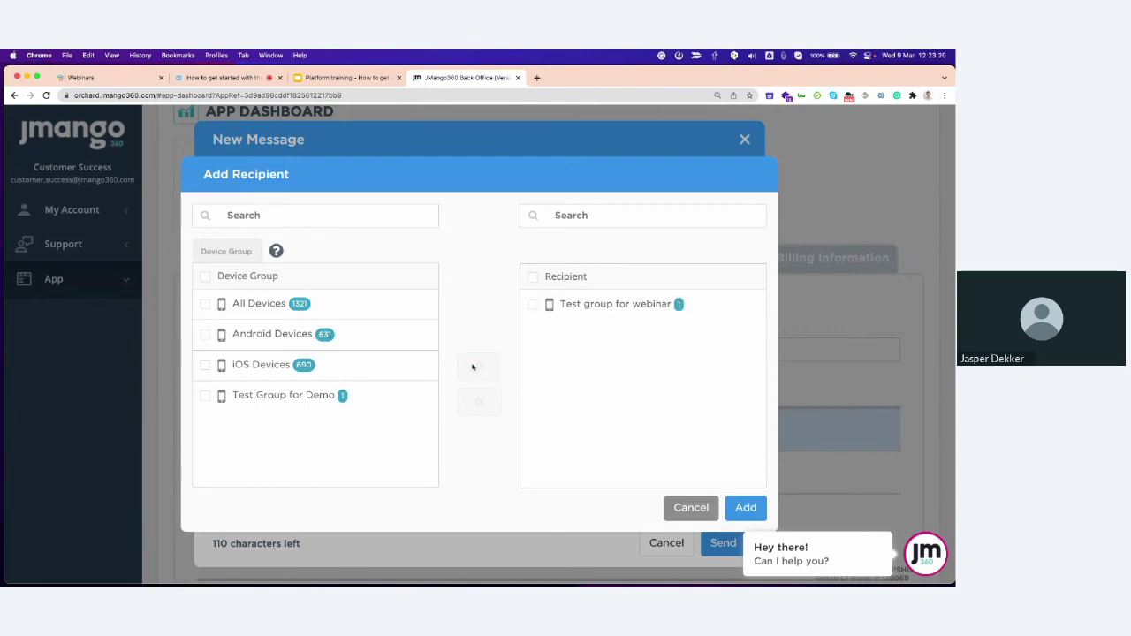
click(746, 507)
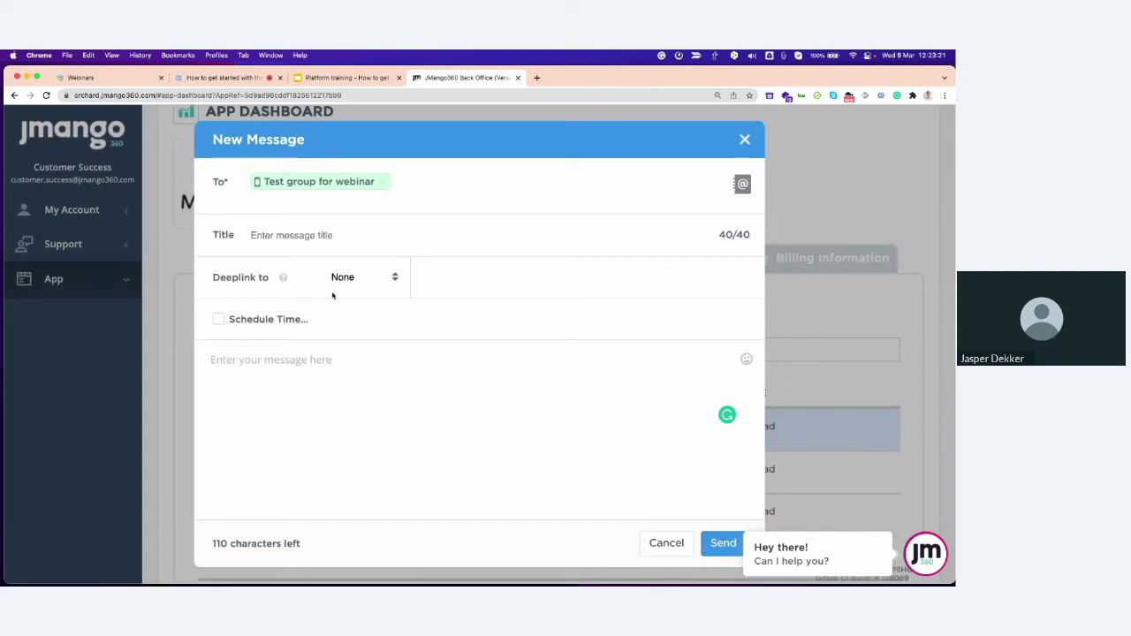
click(313, 234)
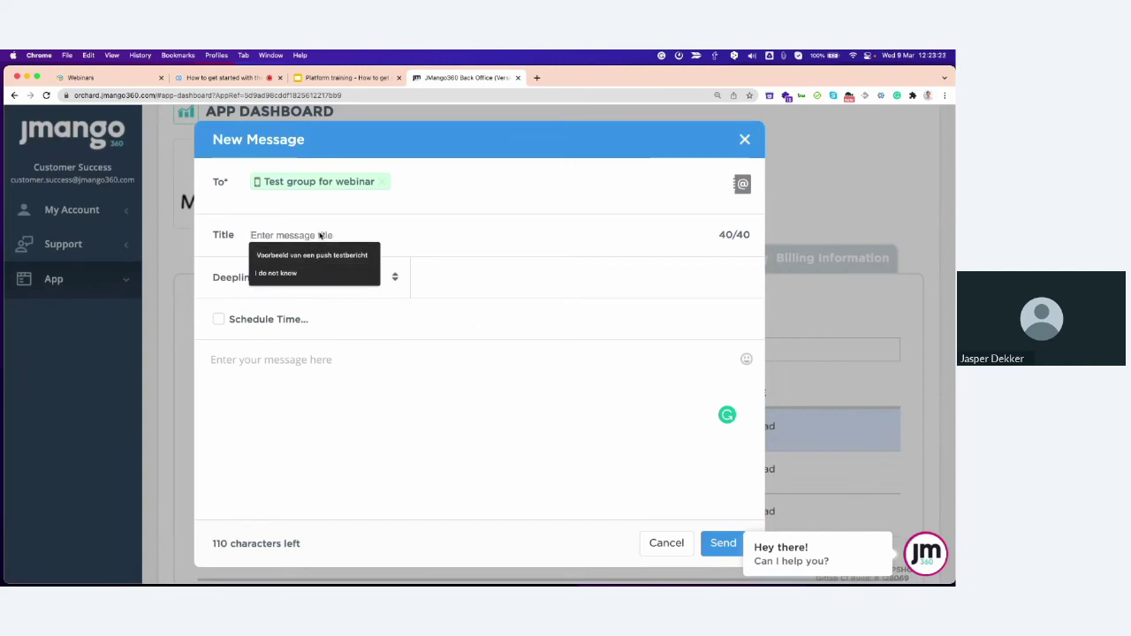
text(We started the sale!)
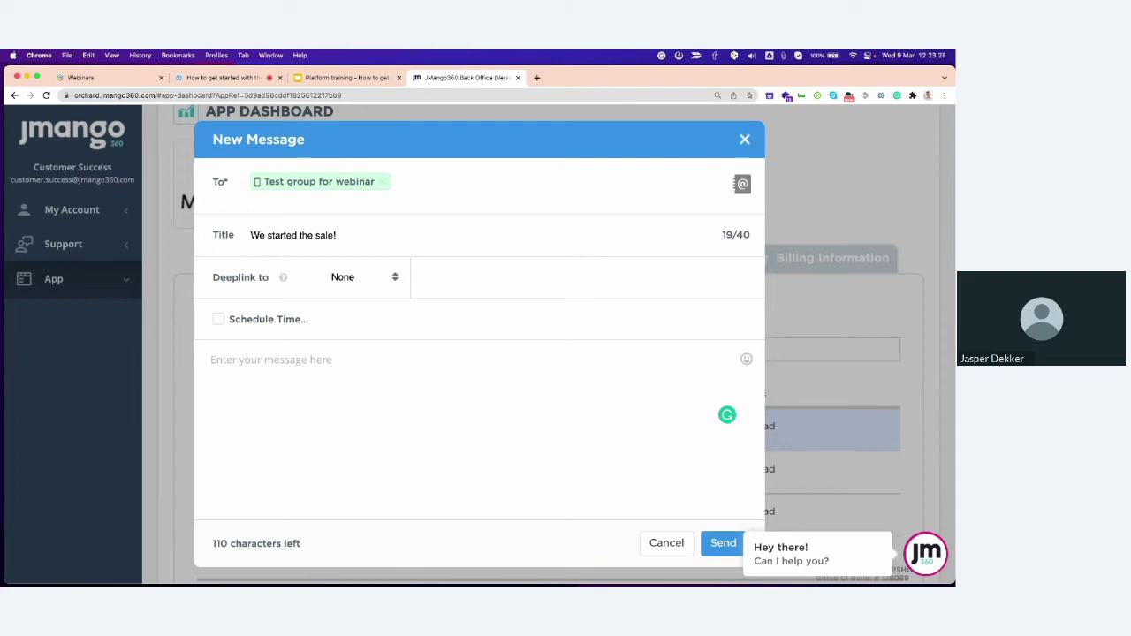
Make the message deep-link to the Sale catalog category
key(super+a)
key(super+c)
click(362, 276)
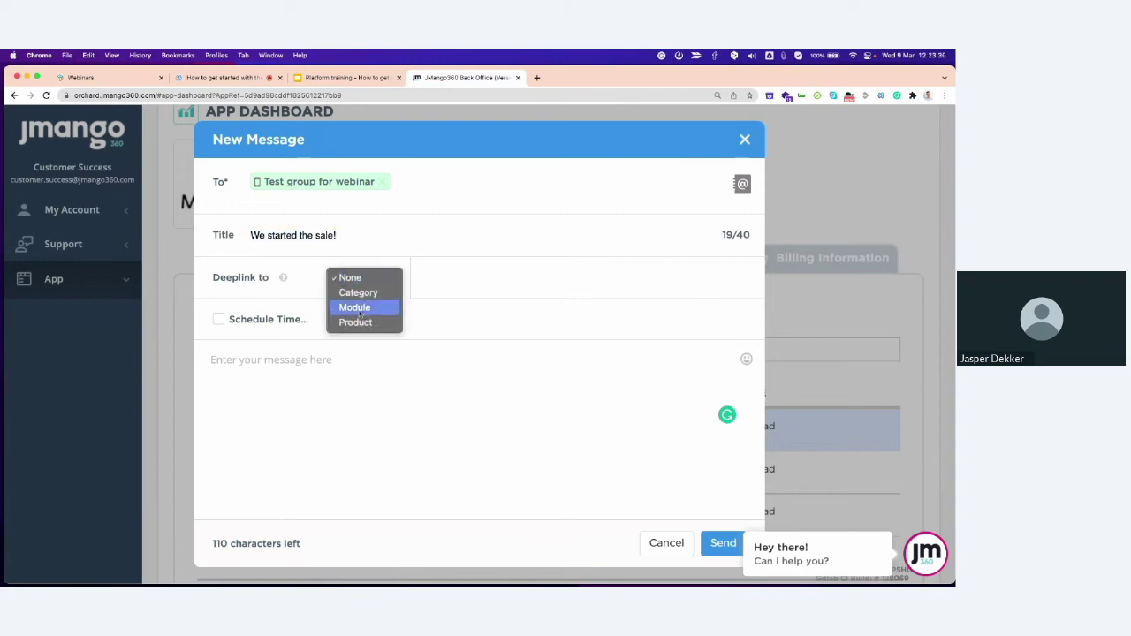
click(358, 293)
click(603, 281)
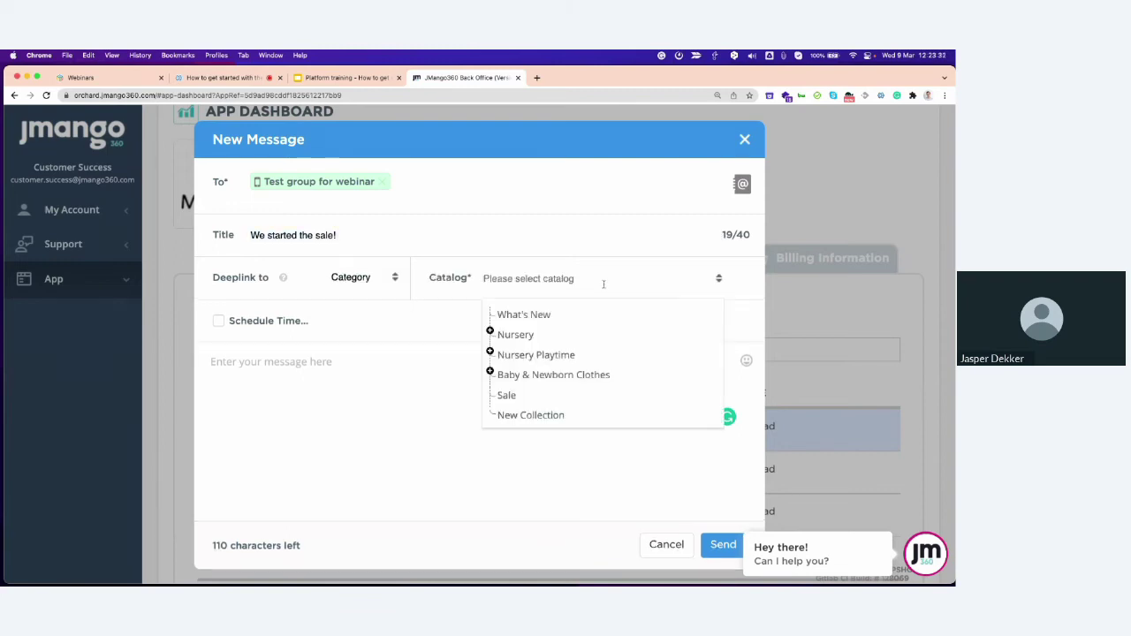
click(508, 395)
Schedule the message for 10 March 2022 at 08:00 PM
click(272, 324)
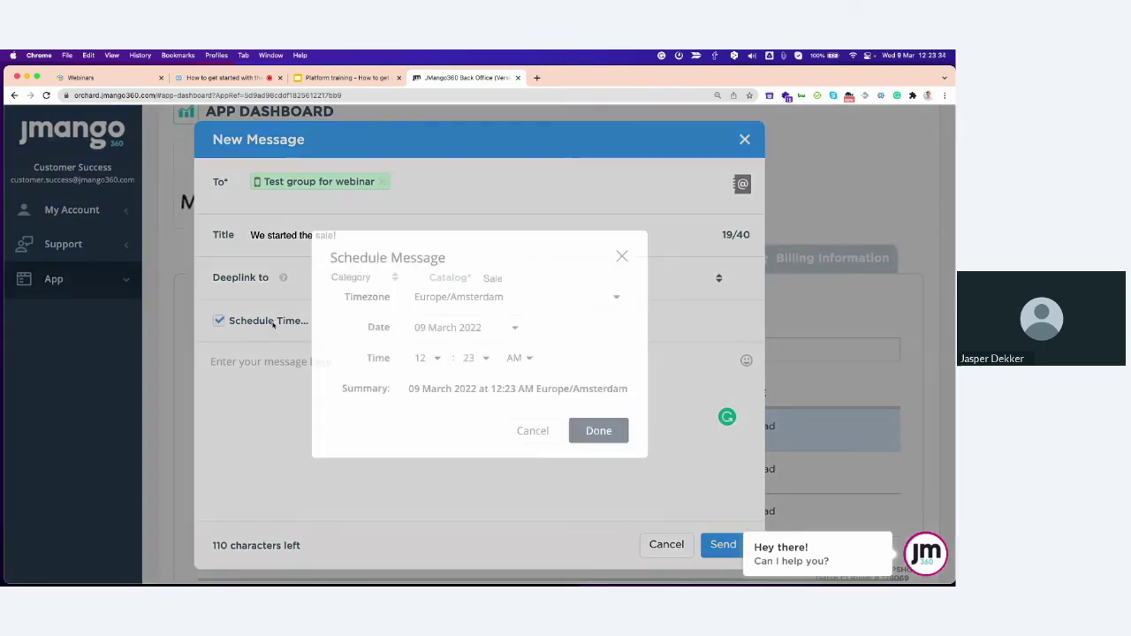
click(435, 328)
click(533, 432)
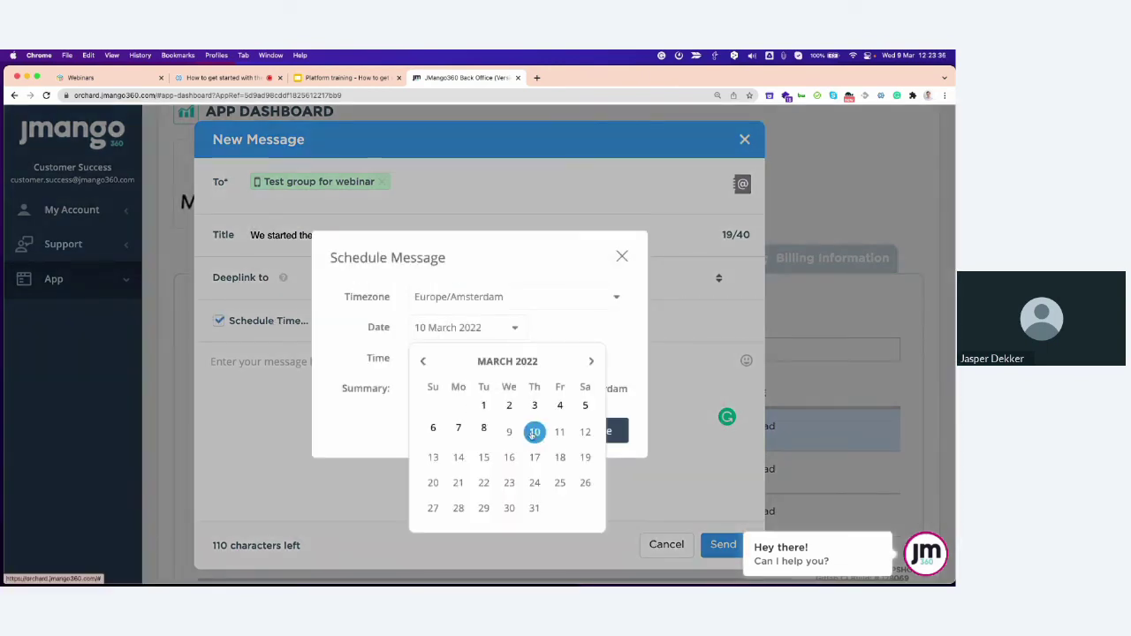
click(426, 358)
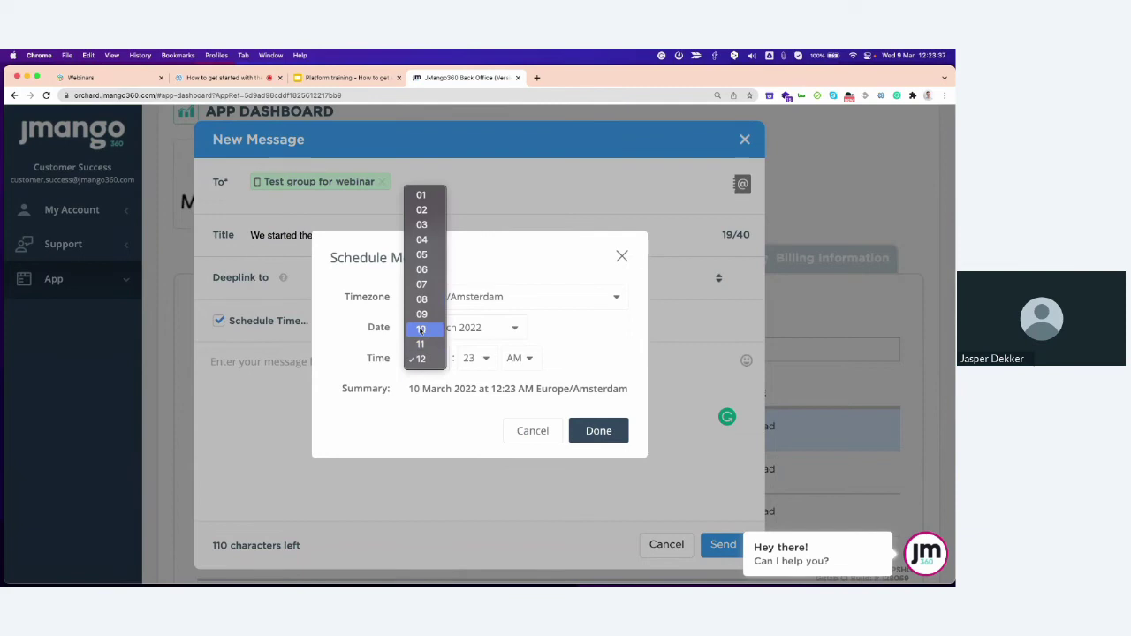
click(421, 299)
click(518, 358)
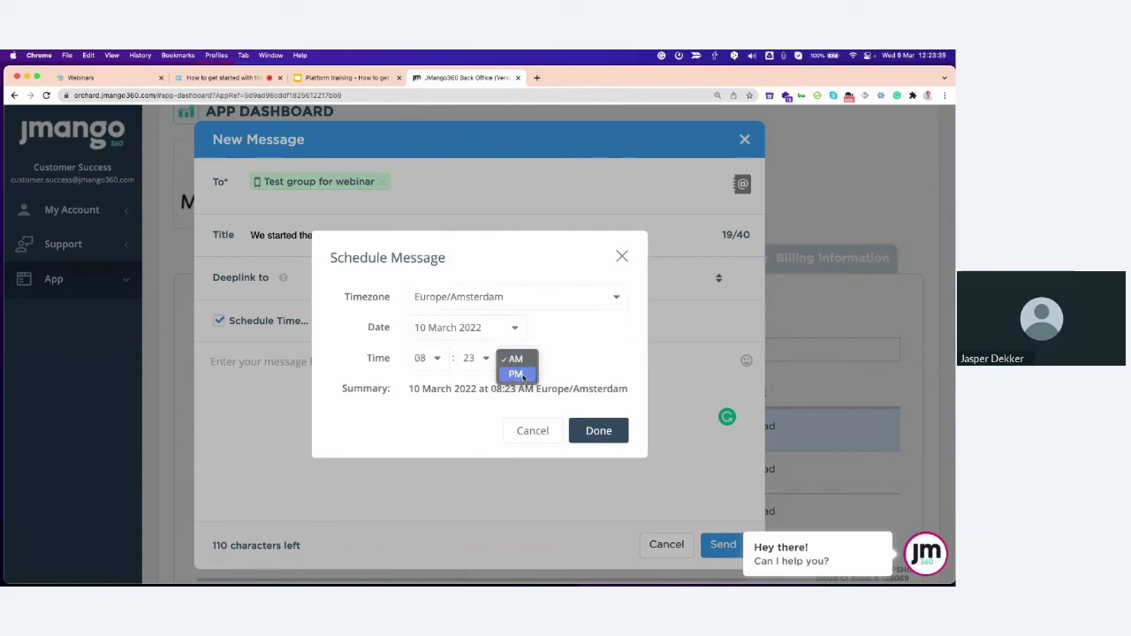
click(516, 375)
click(474, 357)
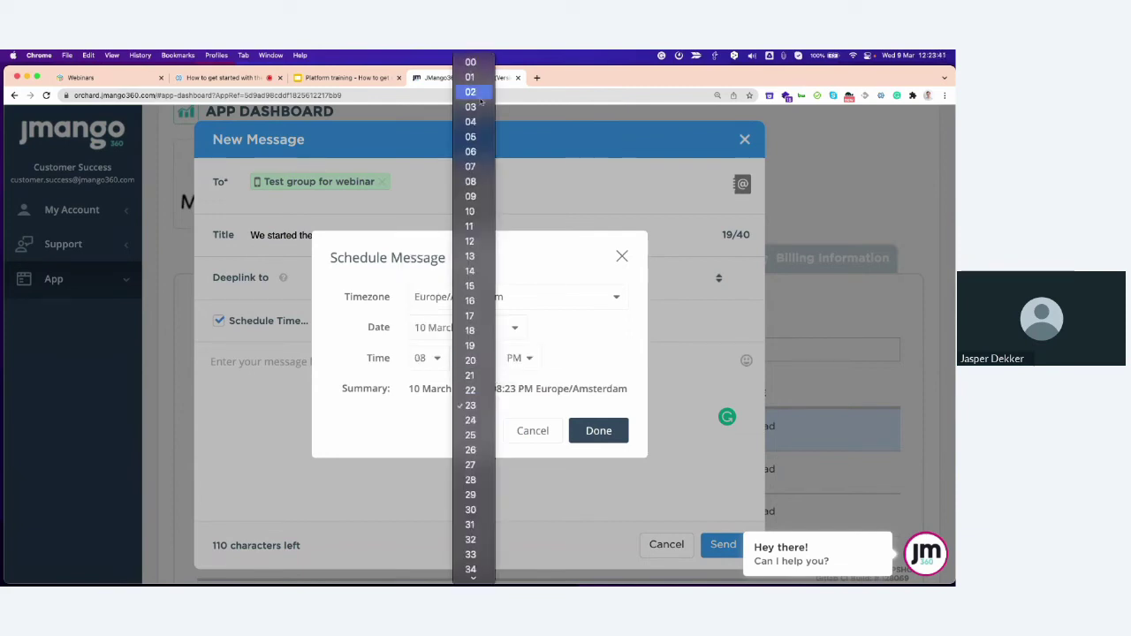
click(470, 63)
click(598, 430)
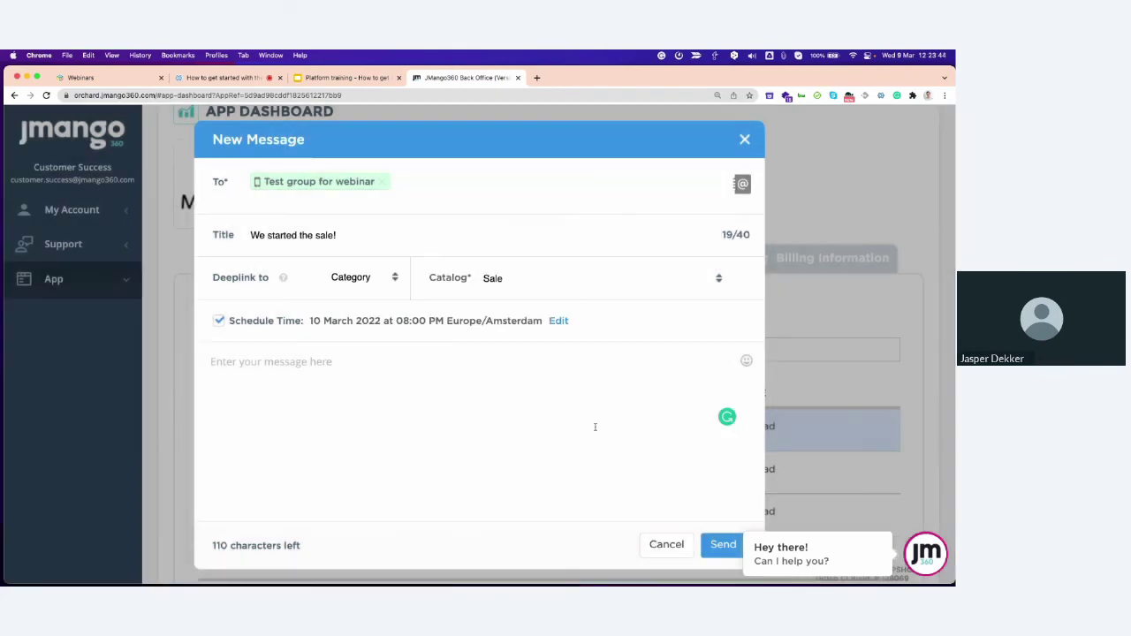
Paste the sale text into the message body and add rocket emojis before and after it
click(336, 382)
key(super+v)
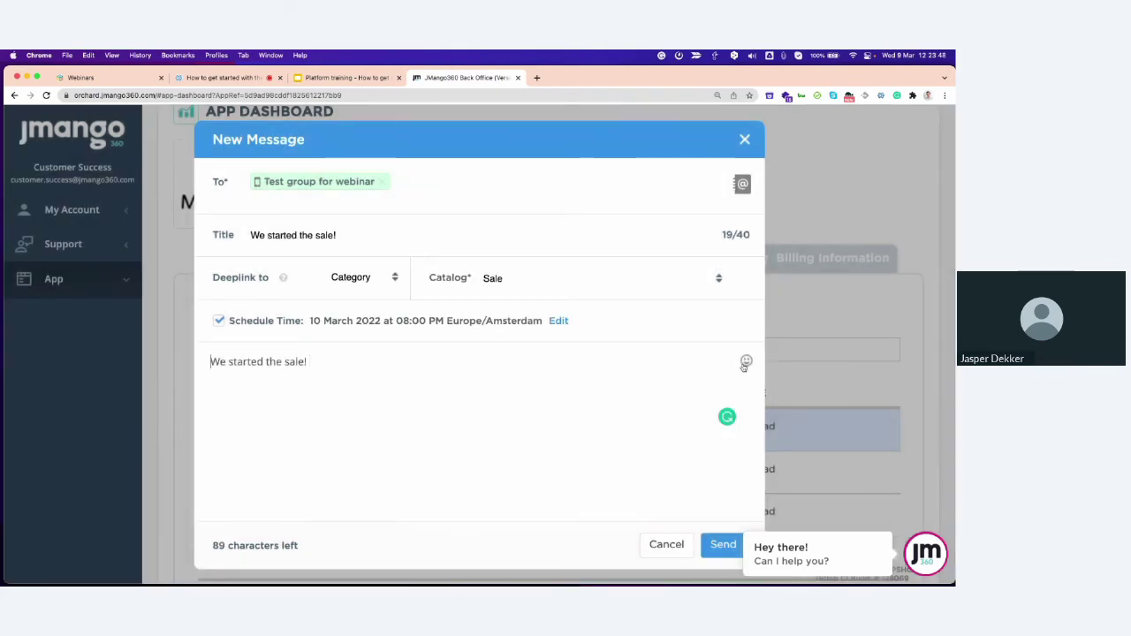
click(746, 361)
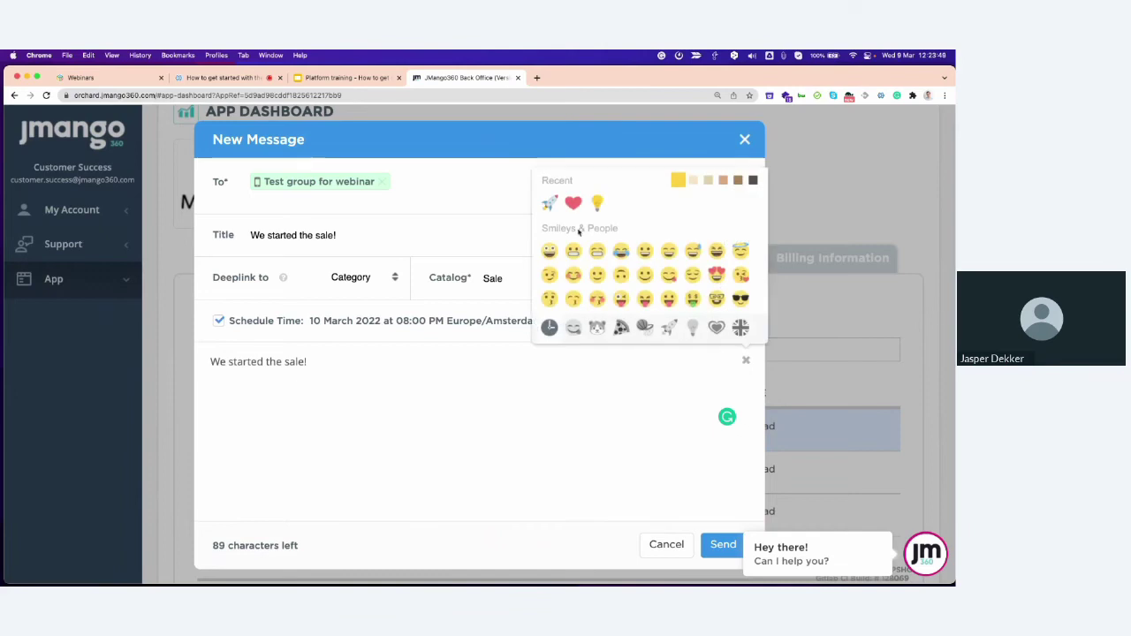
click(548, 202)
click(380, 360)
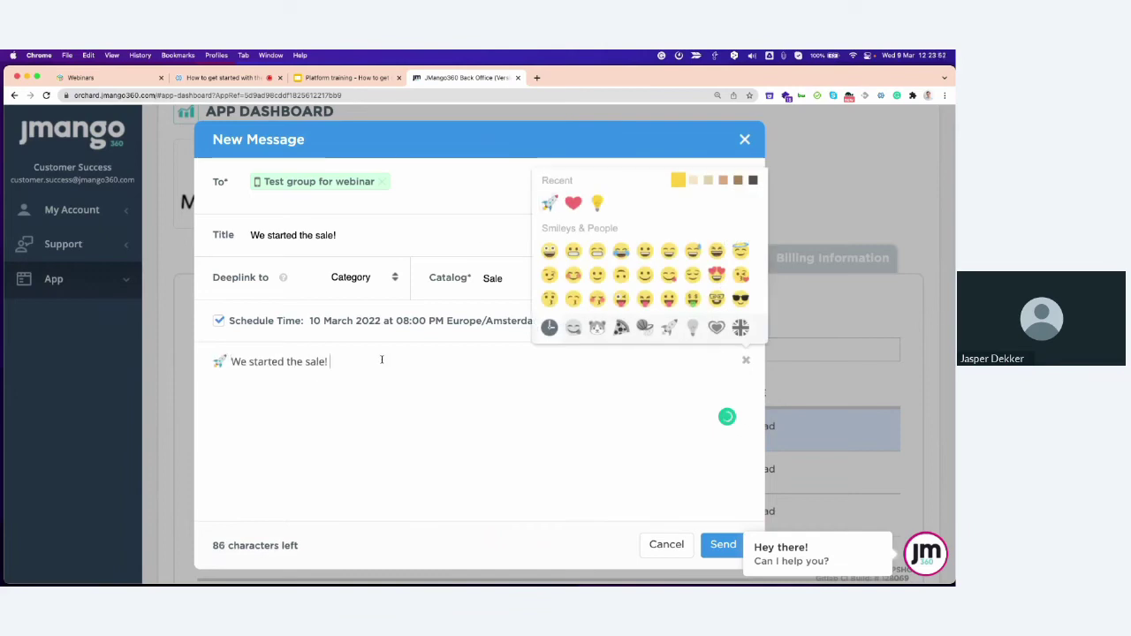
click(549, 203)
Edit the body to 'We started the sale, we hope to see you soon!' and confirm scheduling
text(We hope)
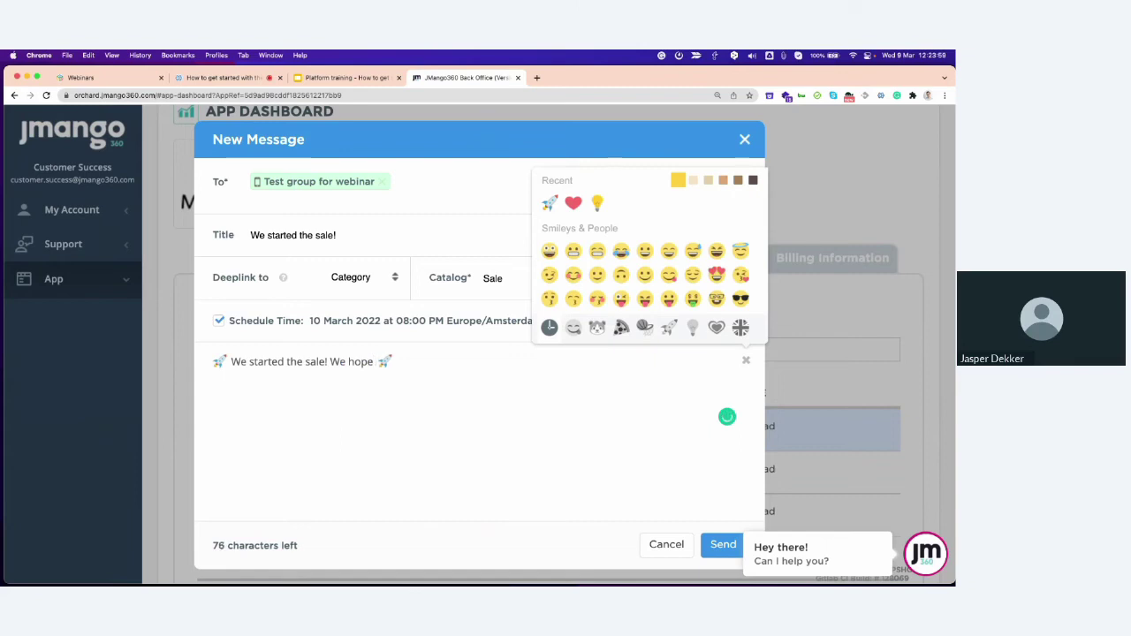
text( to see you so)
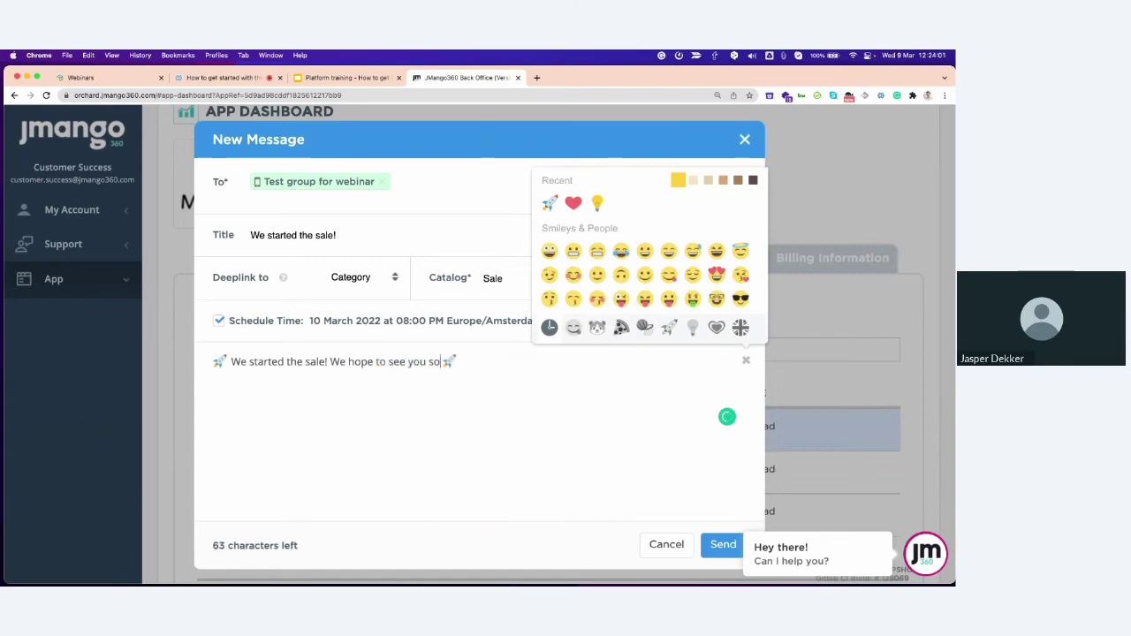
text(on.)
key(BackSpace)
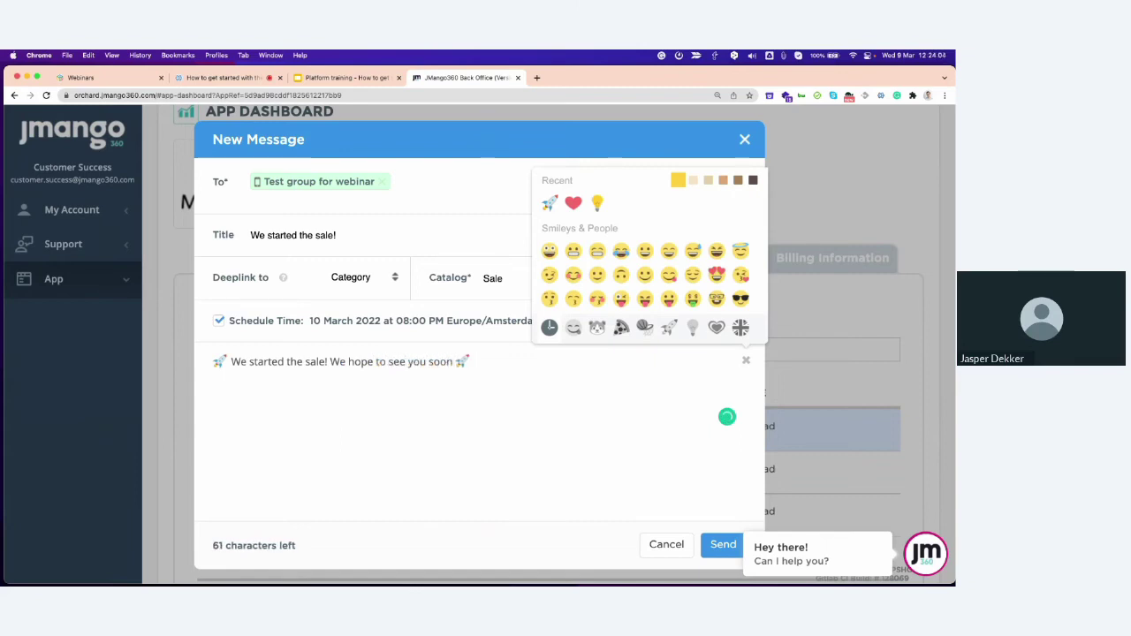
click(339, 362)
key(BackSpace)
key(BackSpace)
key(BackSpace)
text(, w)
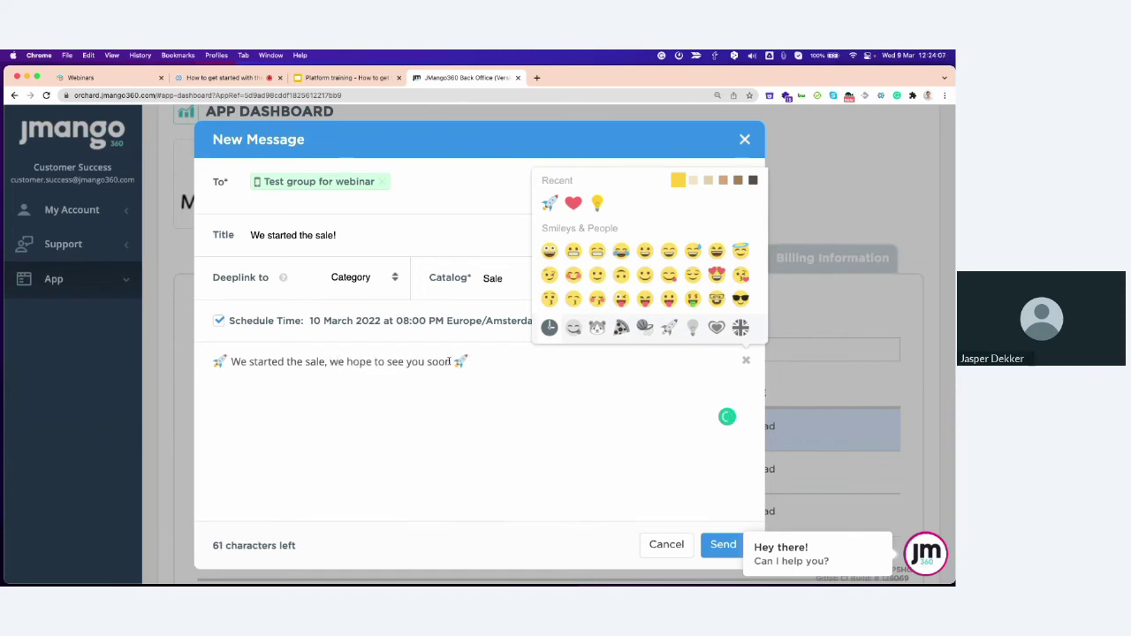
click(450, 362)
text(!)
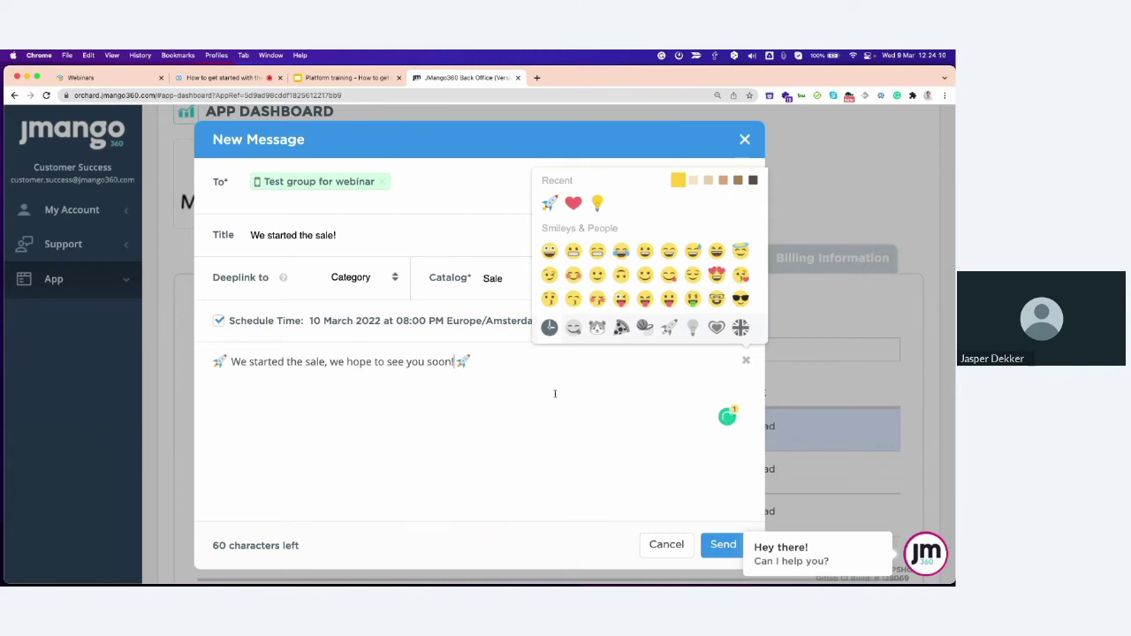
click(713, 546)
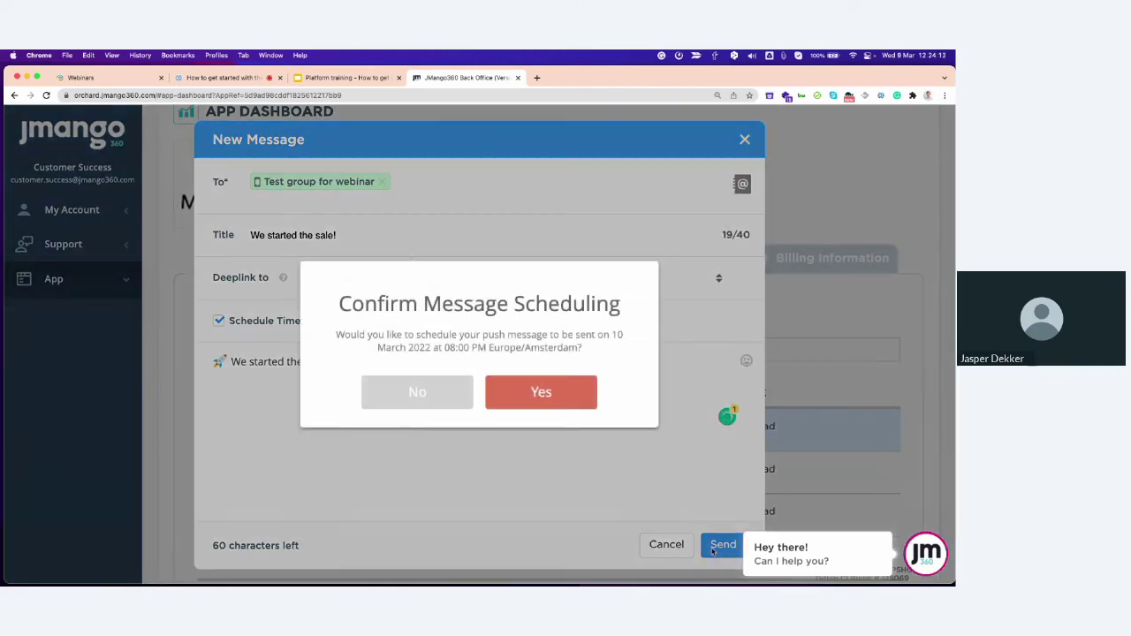
click(546, 396)
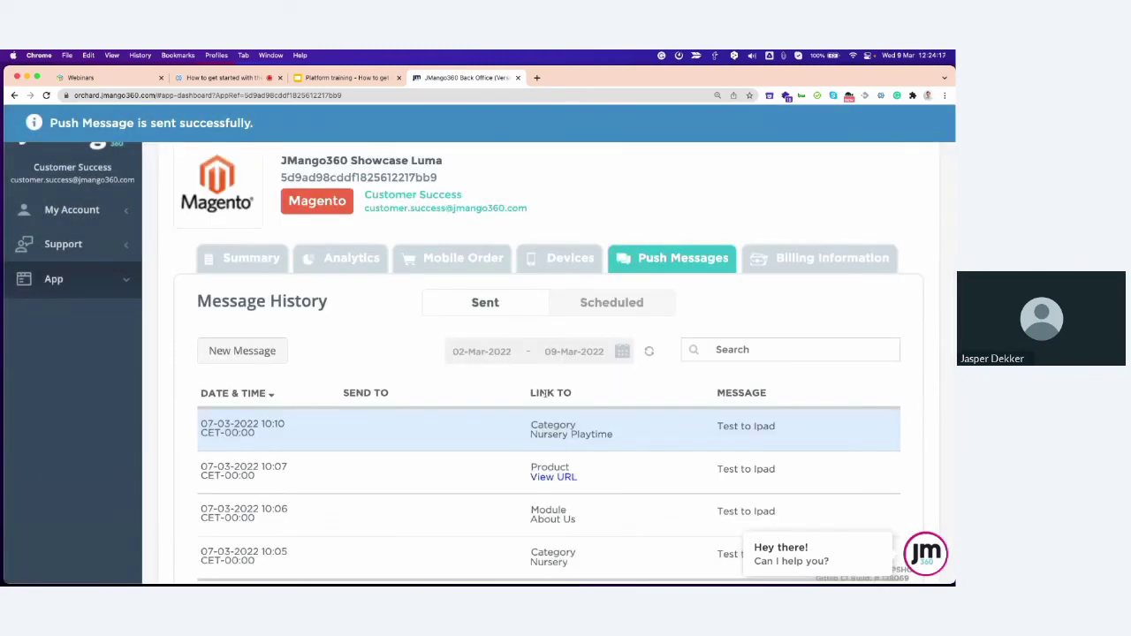
Check the sale message under Scheduled, then bring up the Mobile Order report
click(606, 304)
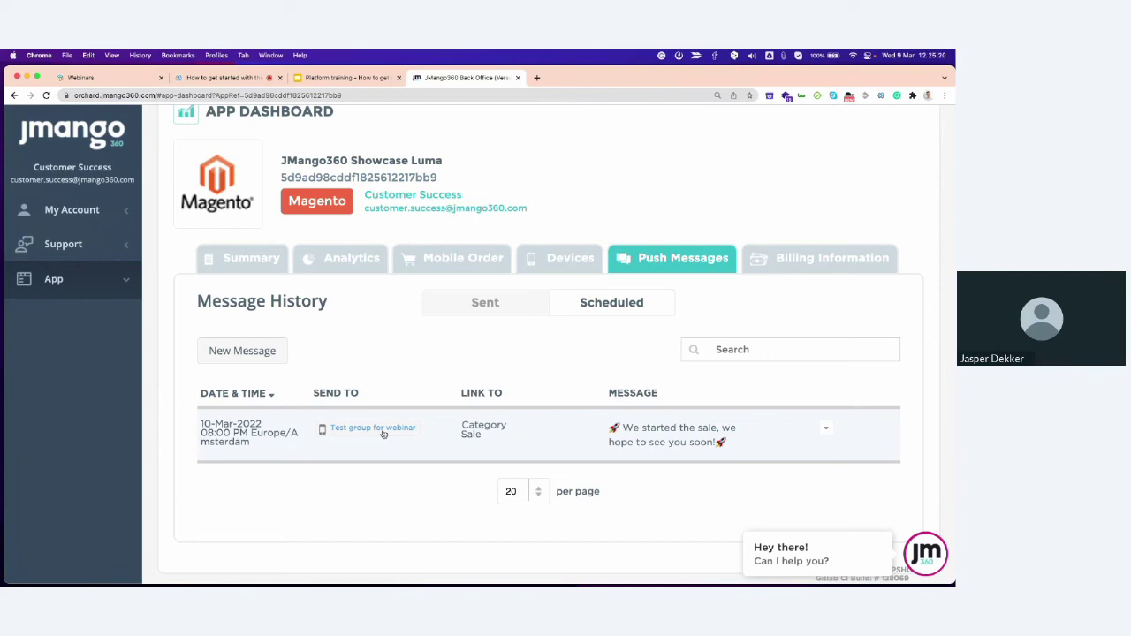
click(481, 262)
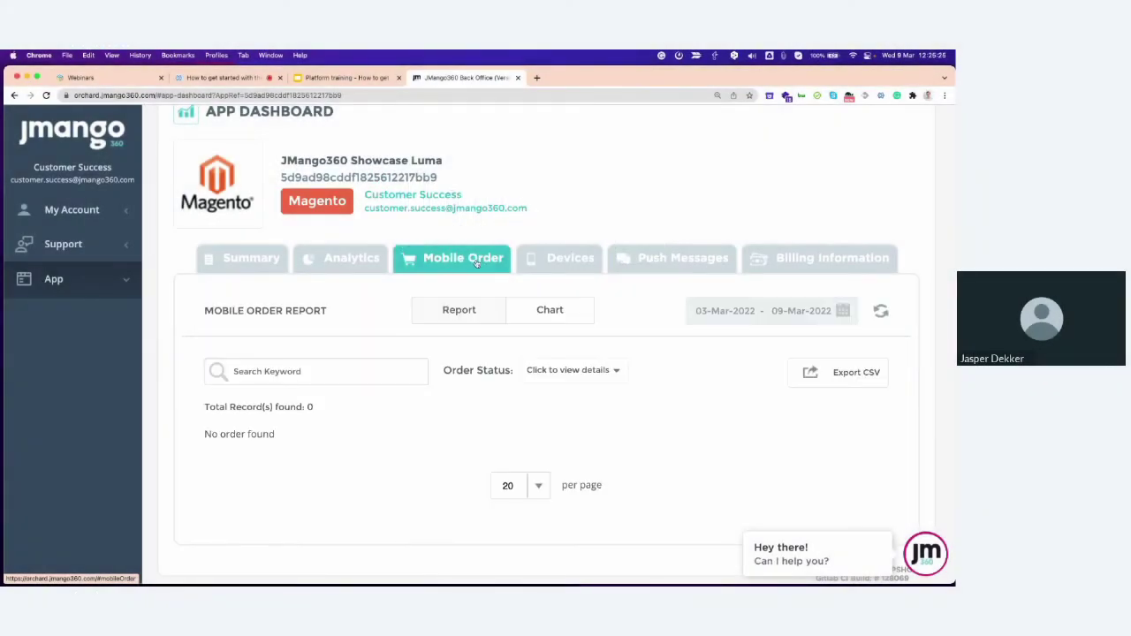
Scroll through the Analytics download, user and device charts for 03–09 March 2022
click(542, 316)
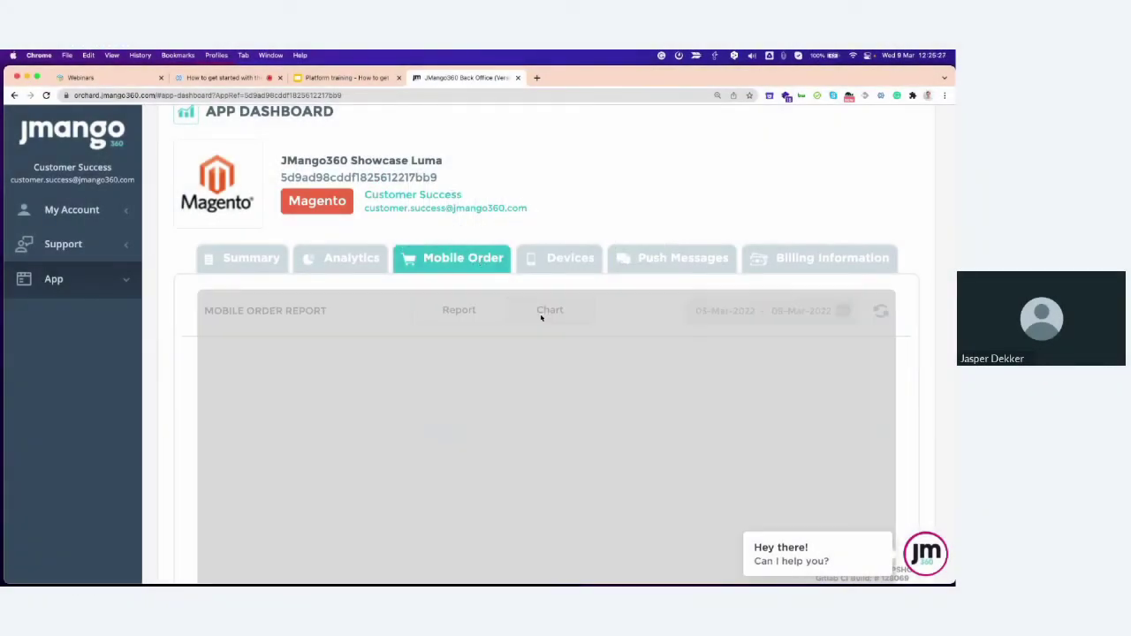
click(338, 263)
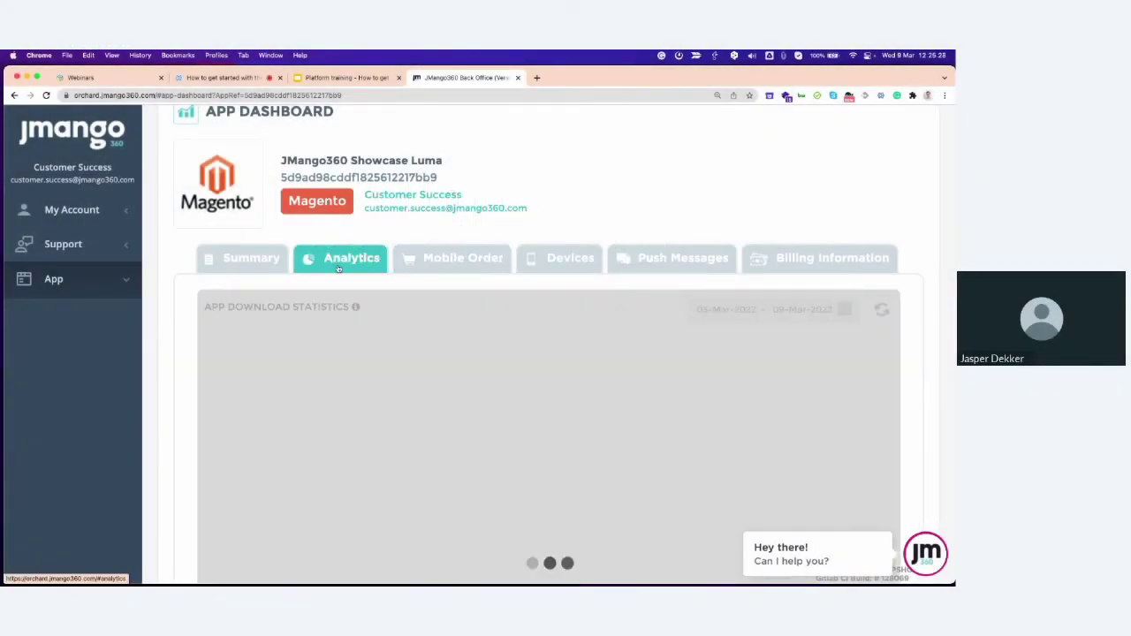
scroll(367, 358, down, 3)
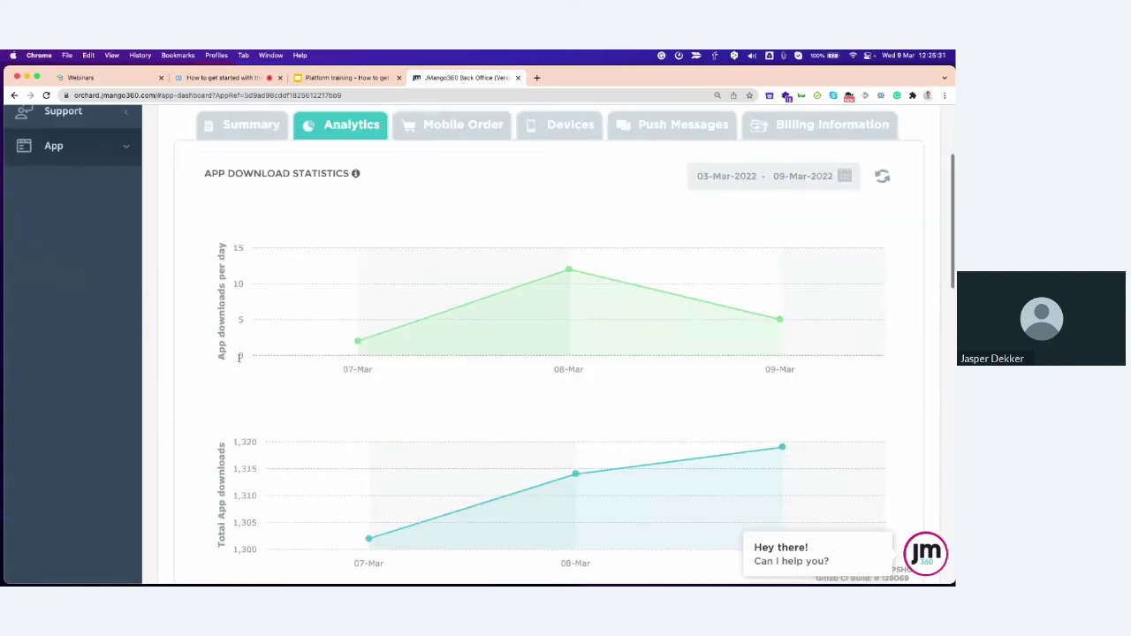
scroll(238, 359, down, 2)
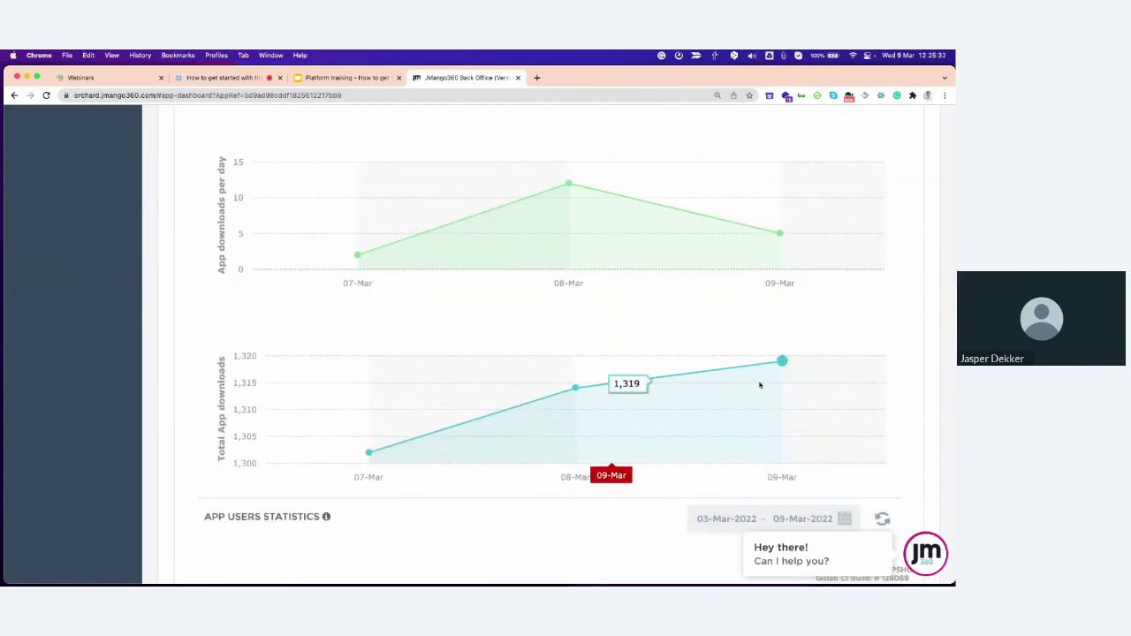
scroll(733, 383, down, 1)
scroll(729, 382, down, 4)
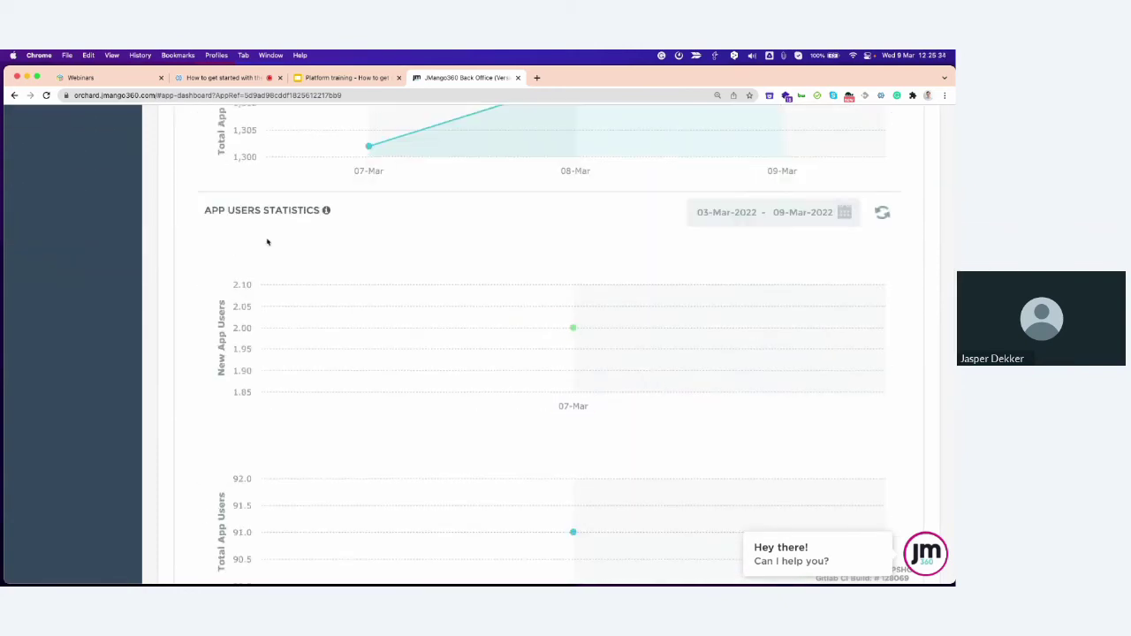
scroll(363, 344, down, 4)
scroll(561, 323, down, 3)
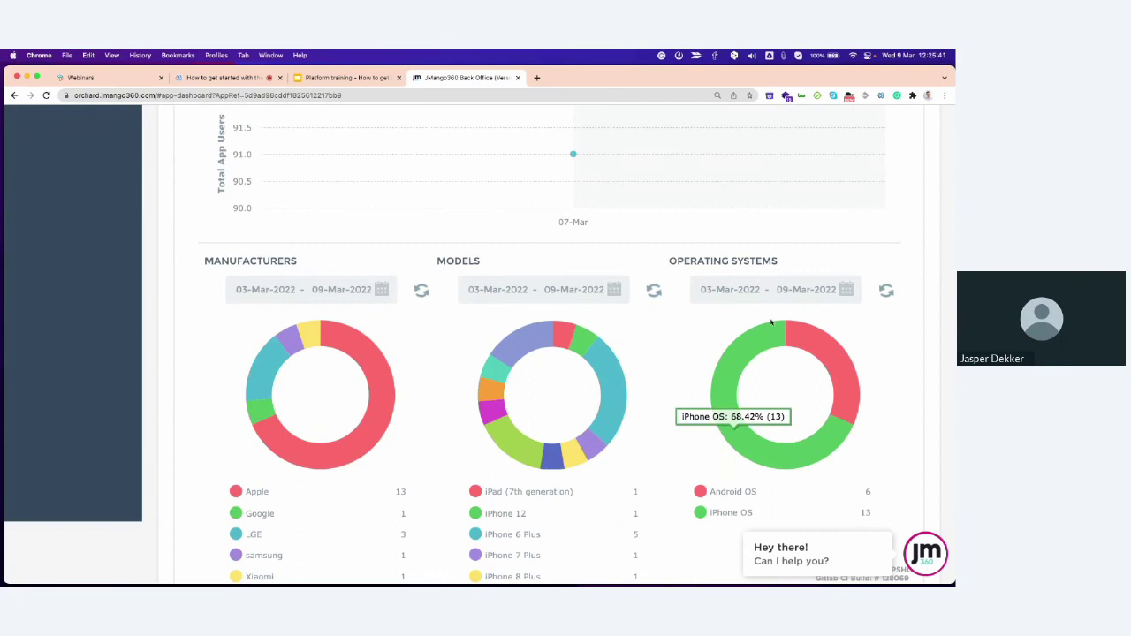
scroll(769, 308, down, 1)
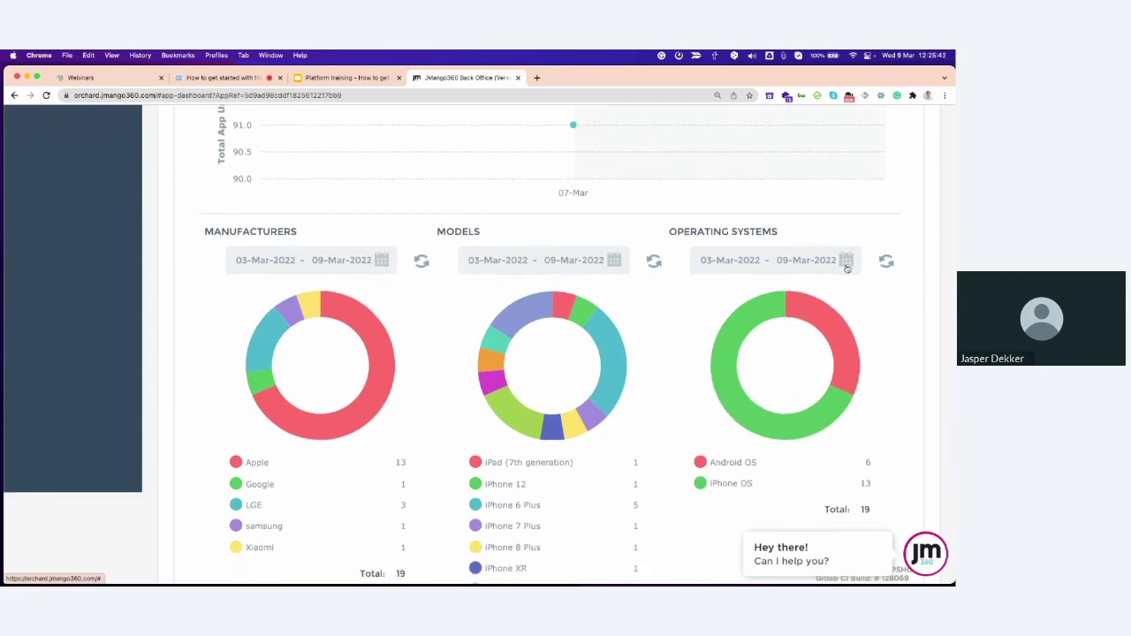
scroll(813, 292, down, 1)
scroll(843, 271, up, 3)
scroll(830, 278, up, 15)
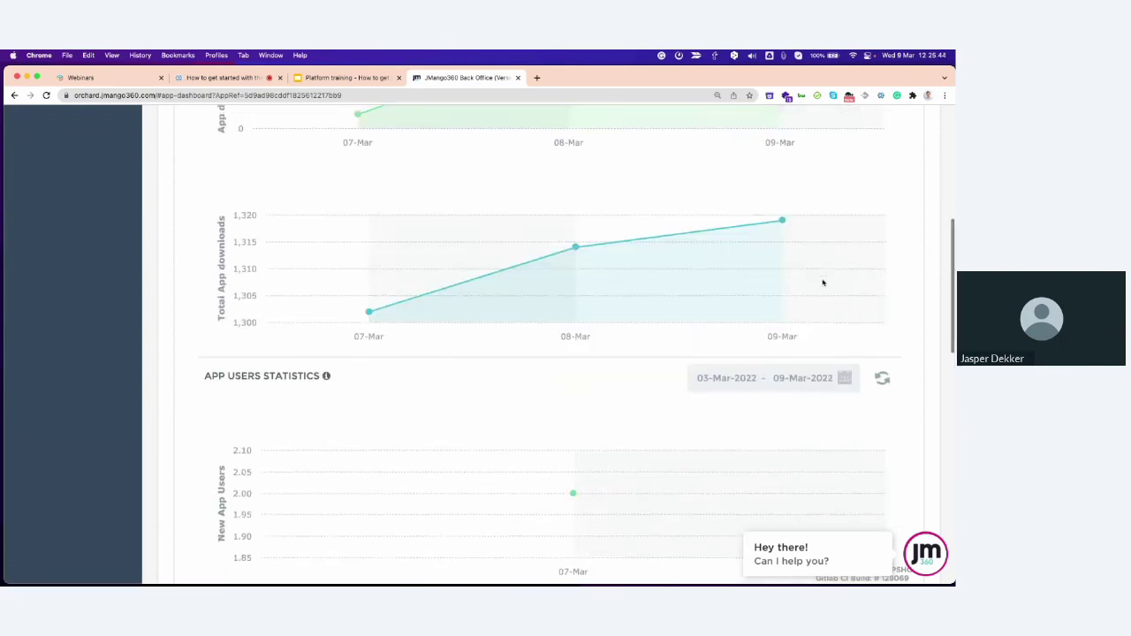
Review the registered Devices list, then return to the empty Mobile Order report
click(455, 297)
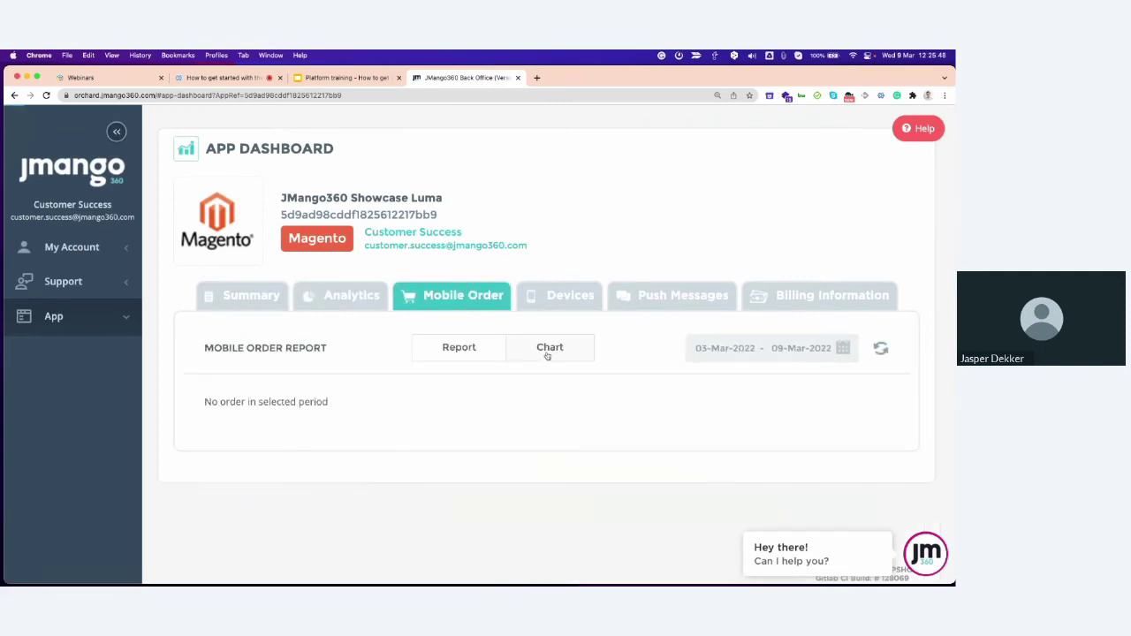
click(563, 302)
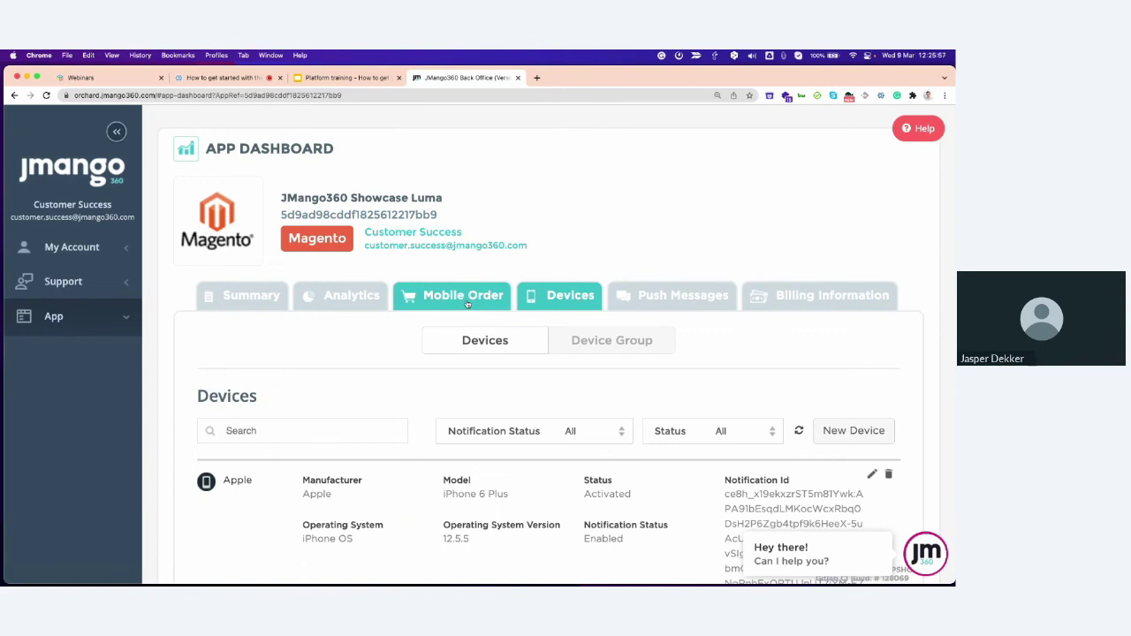
click(467, 301)
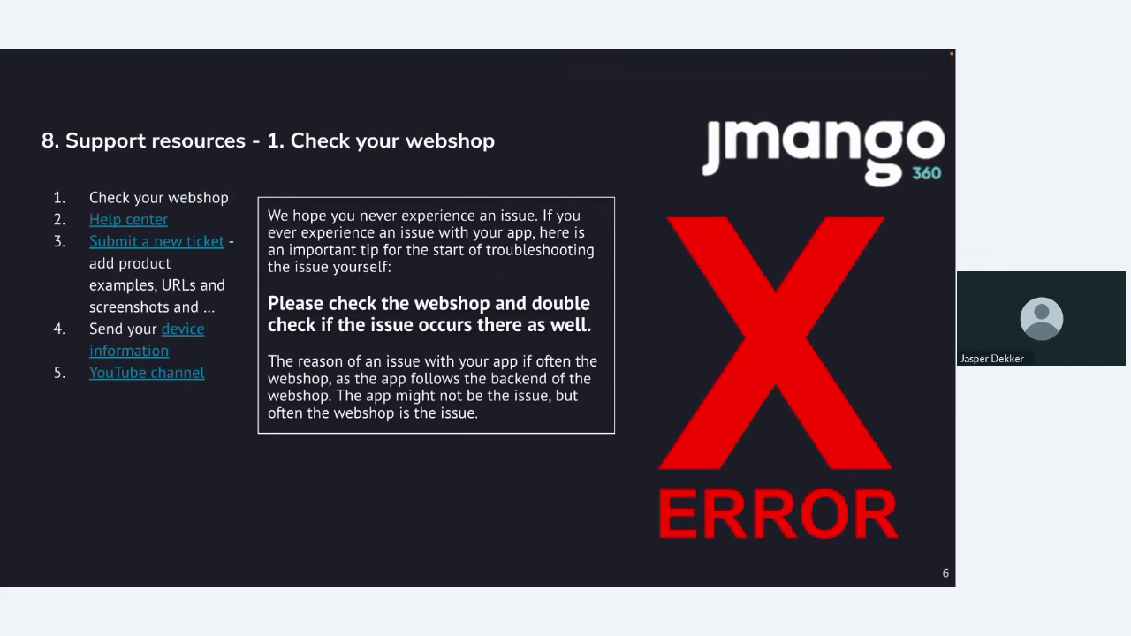
Present the Help center and device information slides, then advance to slide 10 on YouTube
key(Right)
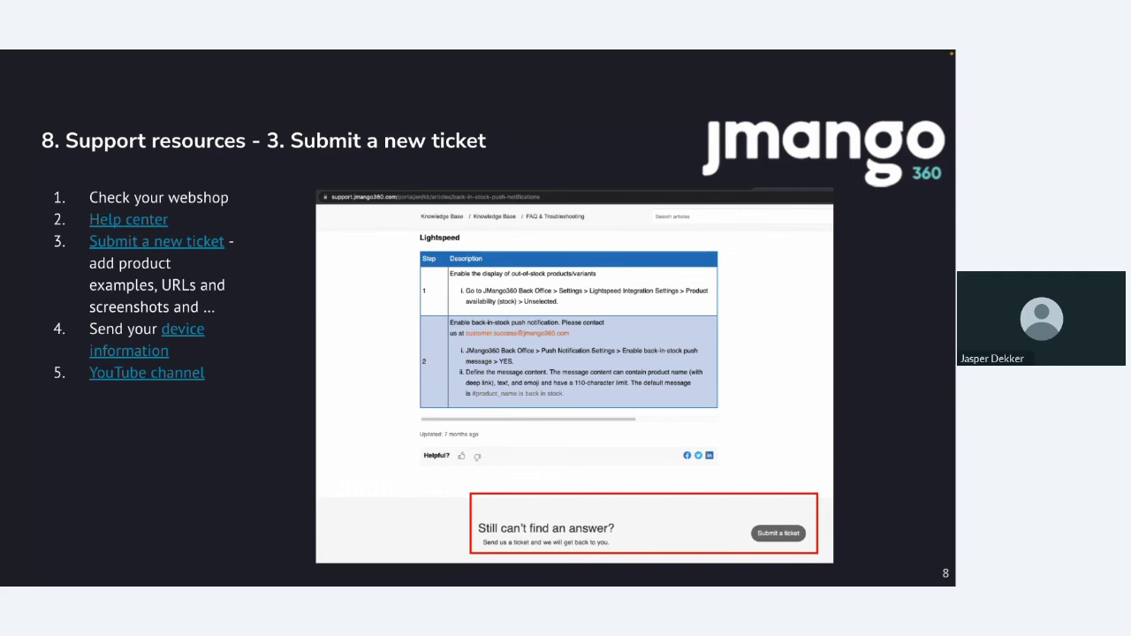
key(Right)
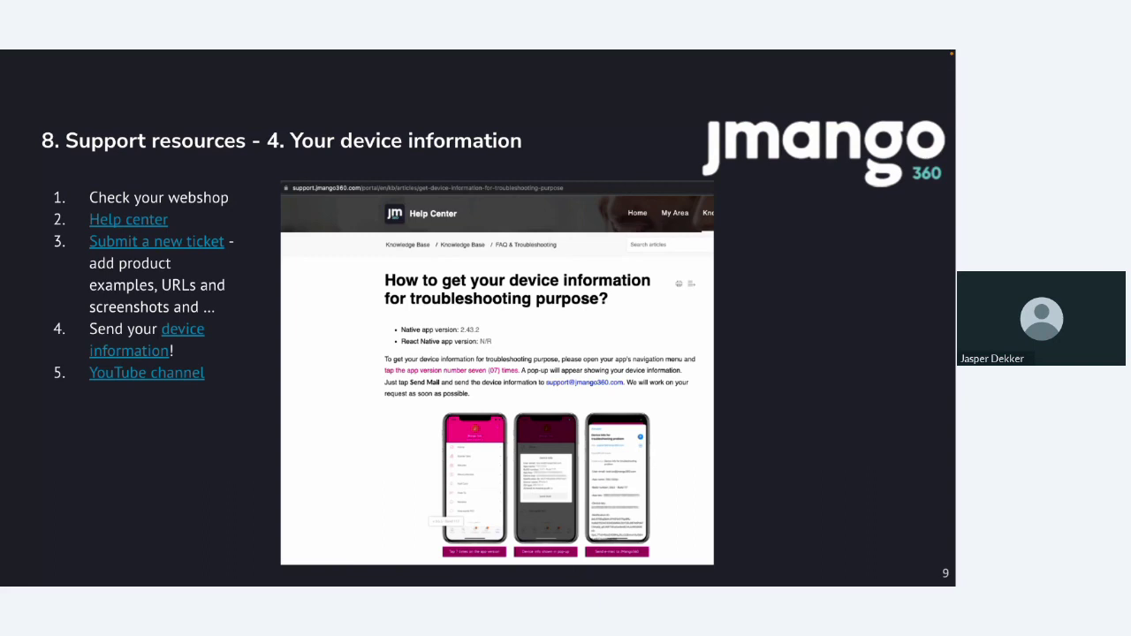
key(Right)
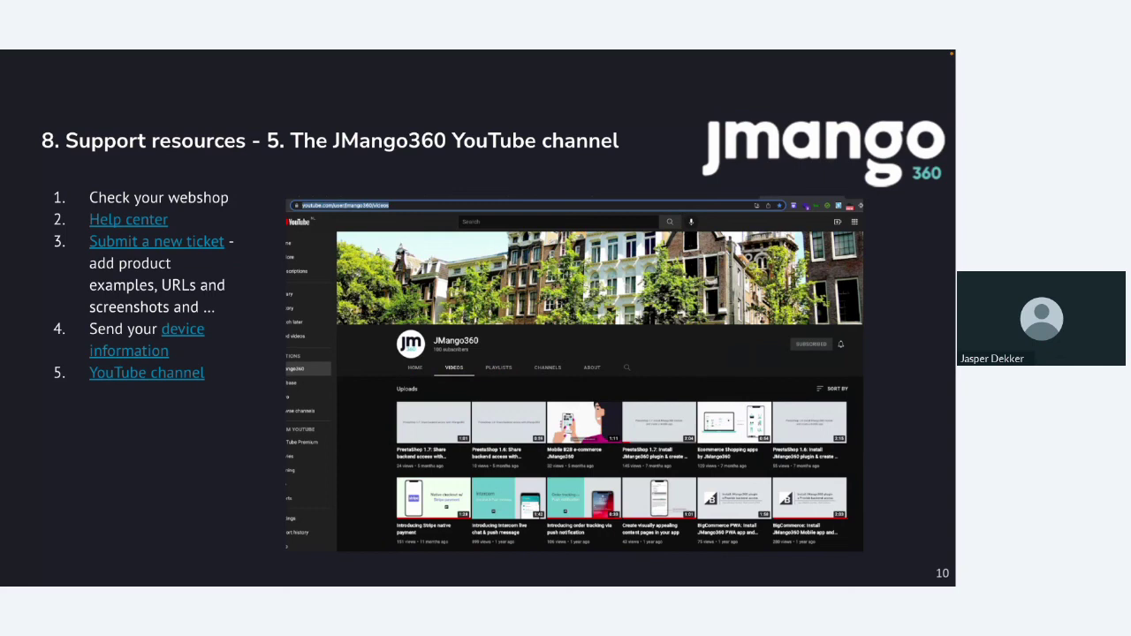
key(Right)
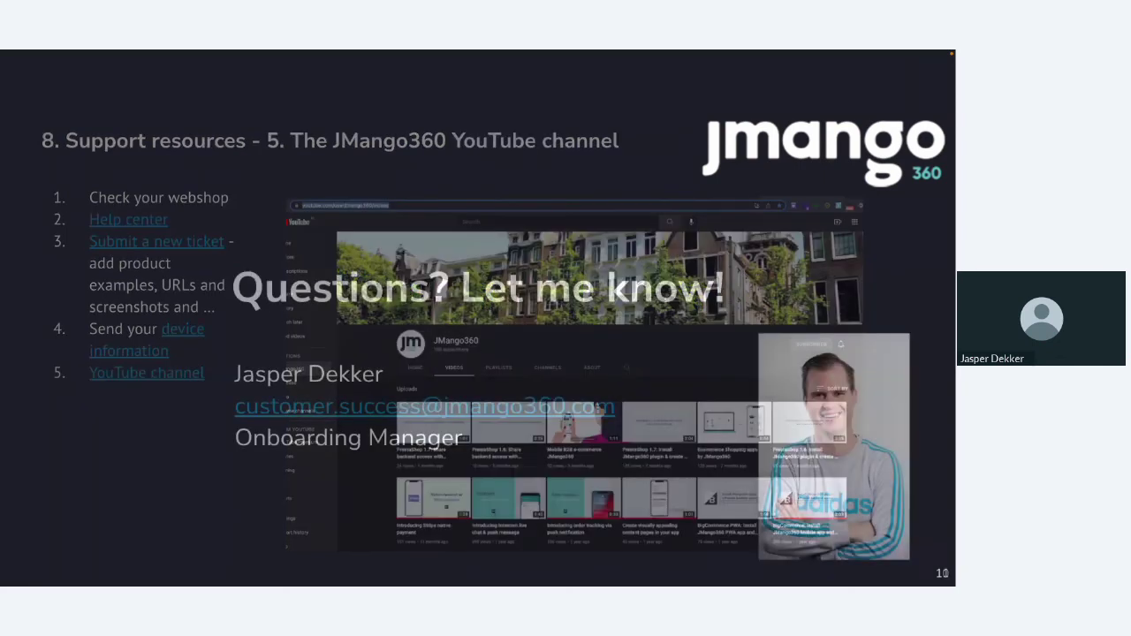